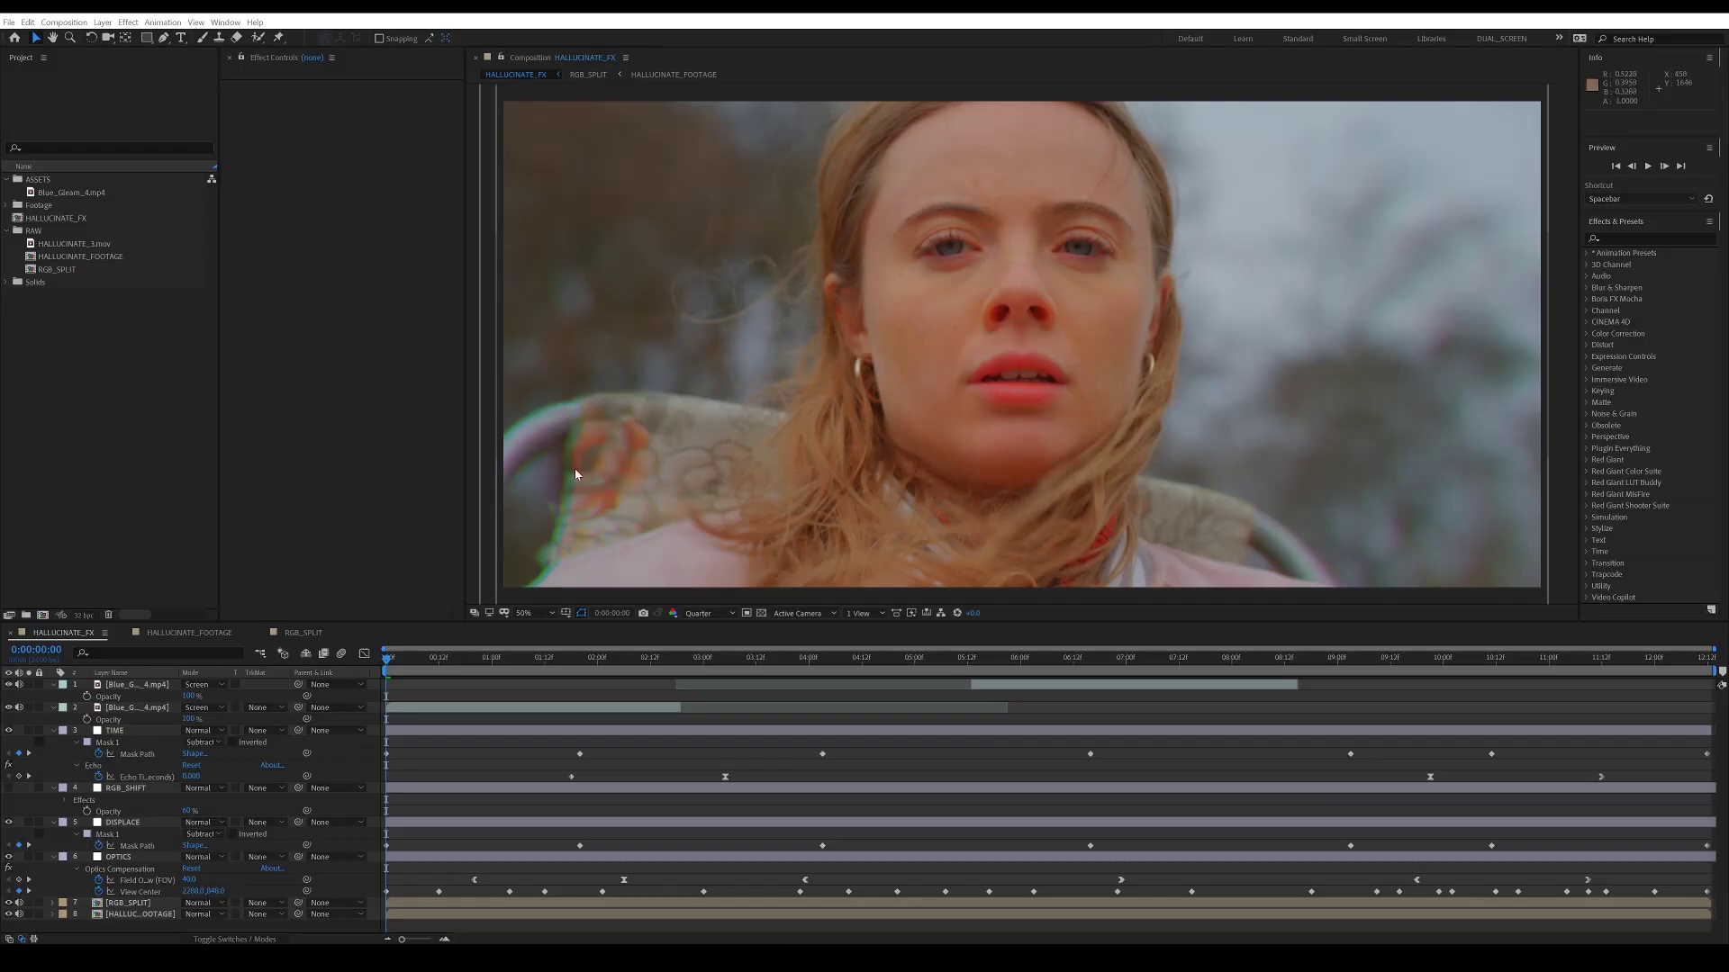
# Duplicate the HALLUCINATE_FOOTAGE comp and rename the copy HALLUCINATE_EFFECT
pyautogui.click(157, 426)
pyautogui.moveTo(33, 262); pyautogui.dragTo(42, 615)
pyautogui.moveTo(85, 273); pyautogui.dragTo(85, 359)
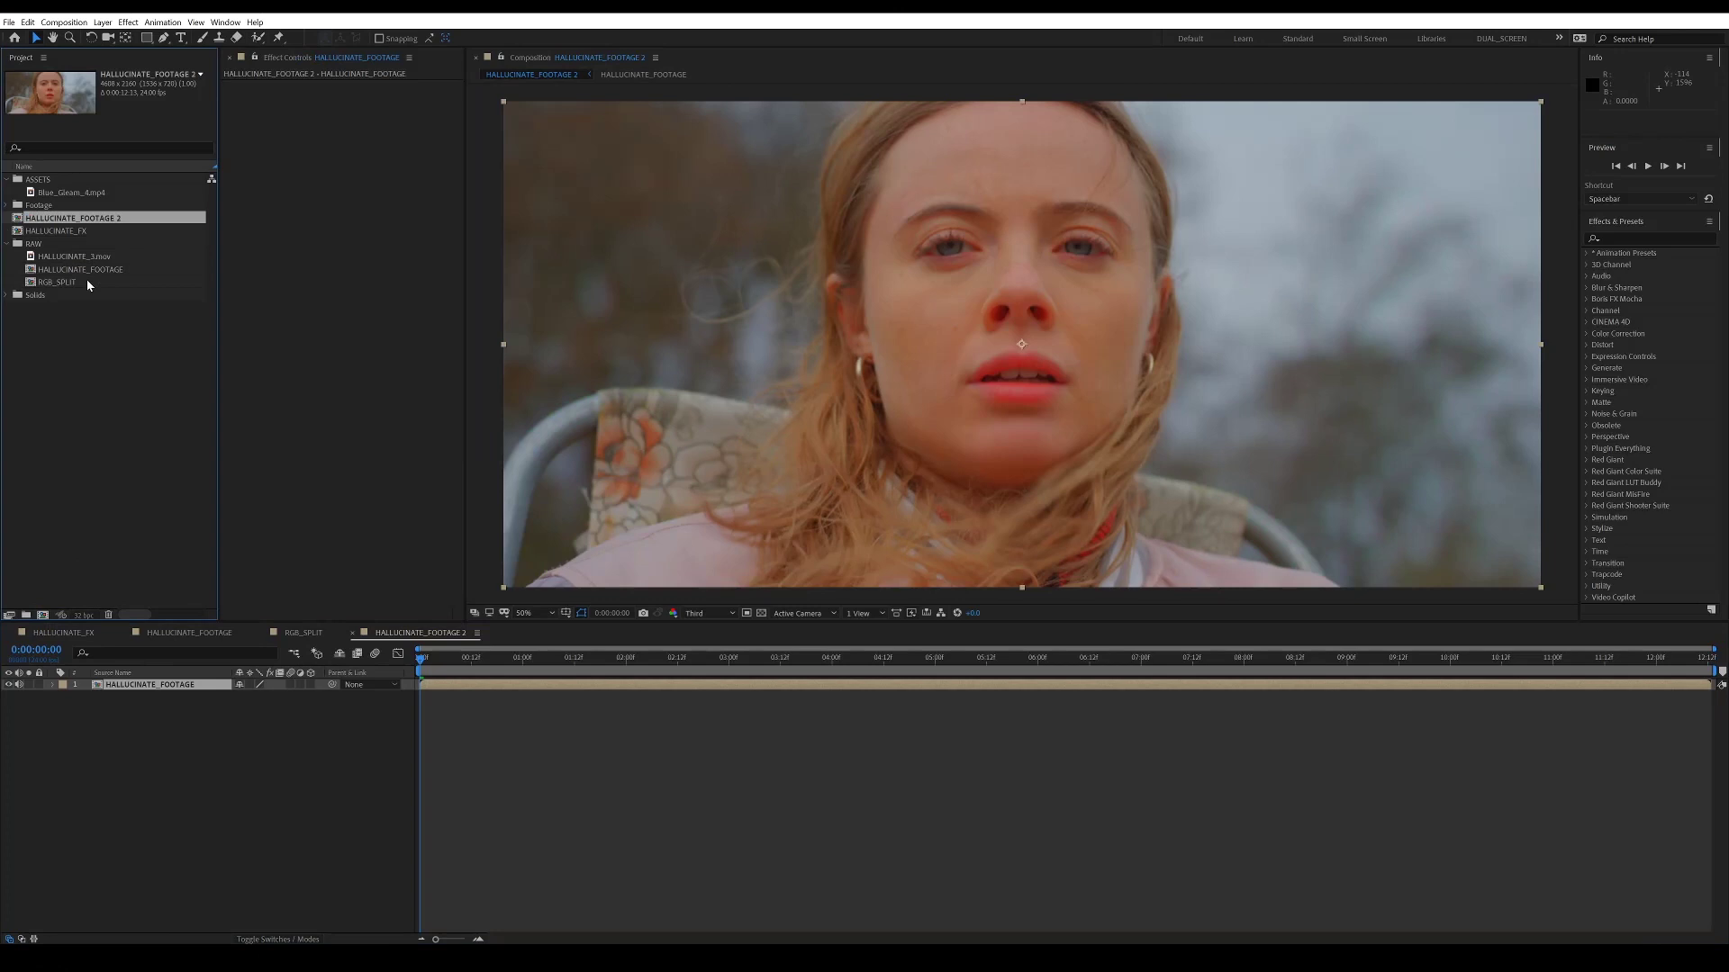
pyautogui.press('Return')
pyautogui.write('HALLUCINATE_EFFEC')
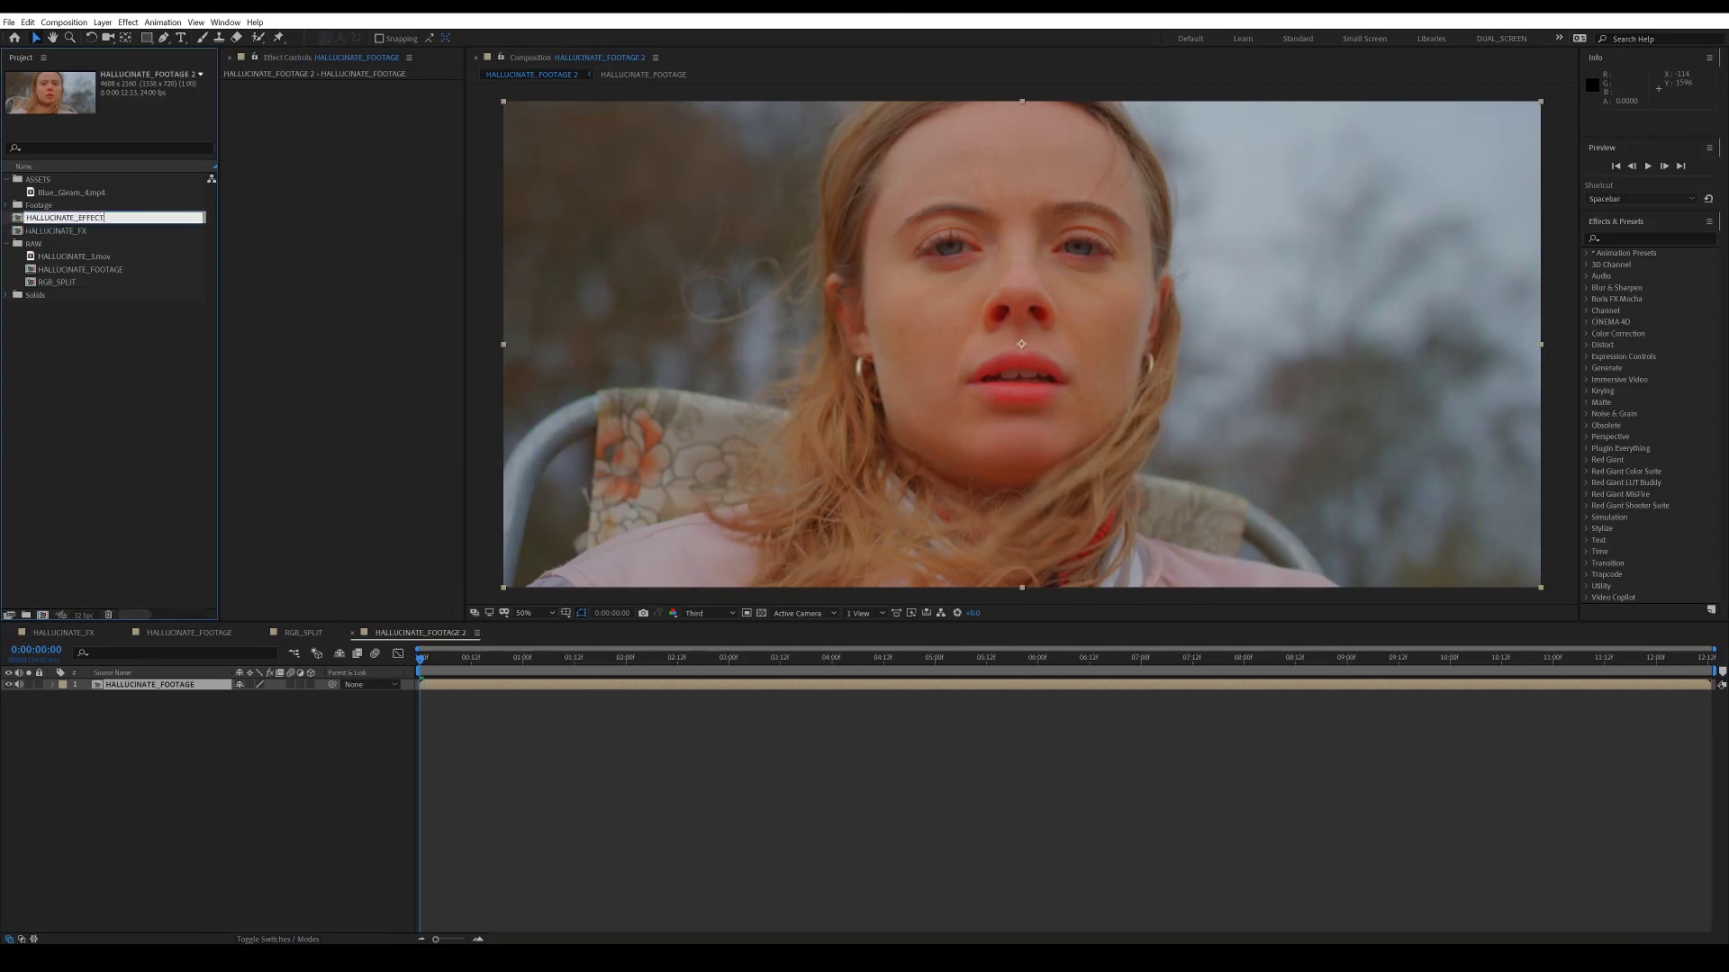
pyautogui.press('Return')
# Add an adjustment layer above the footage and duplicate it to make four
pyautogui.rightClick(480, 757)
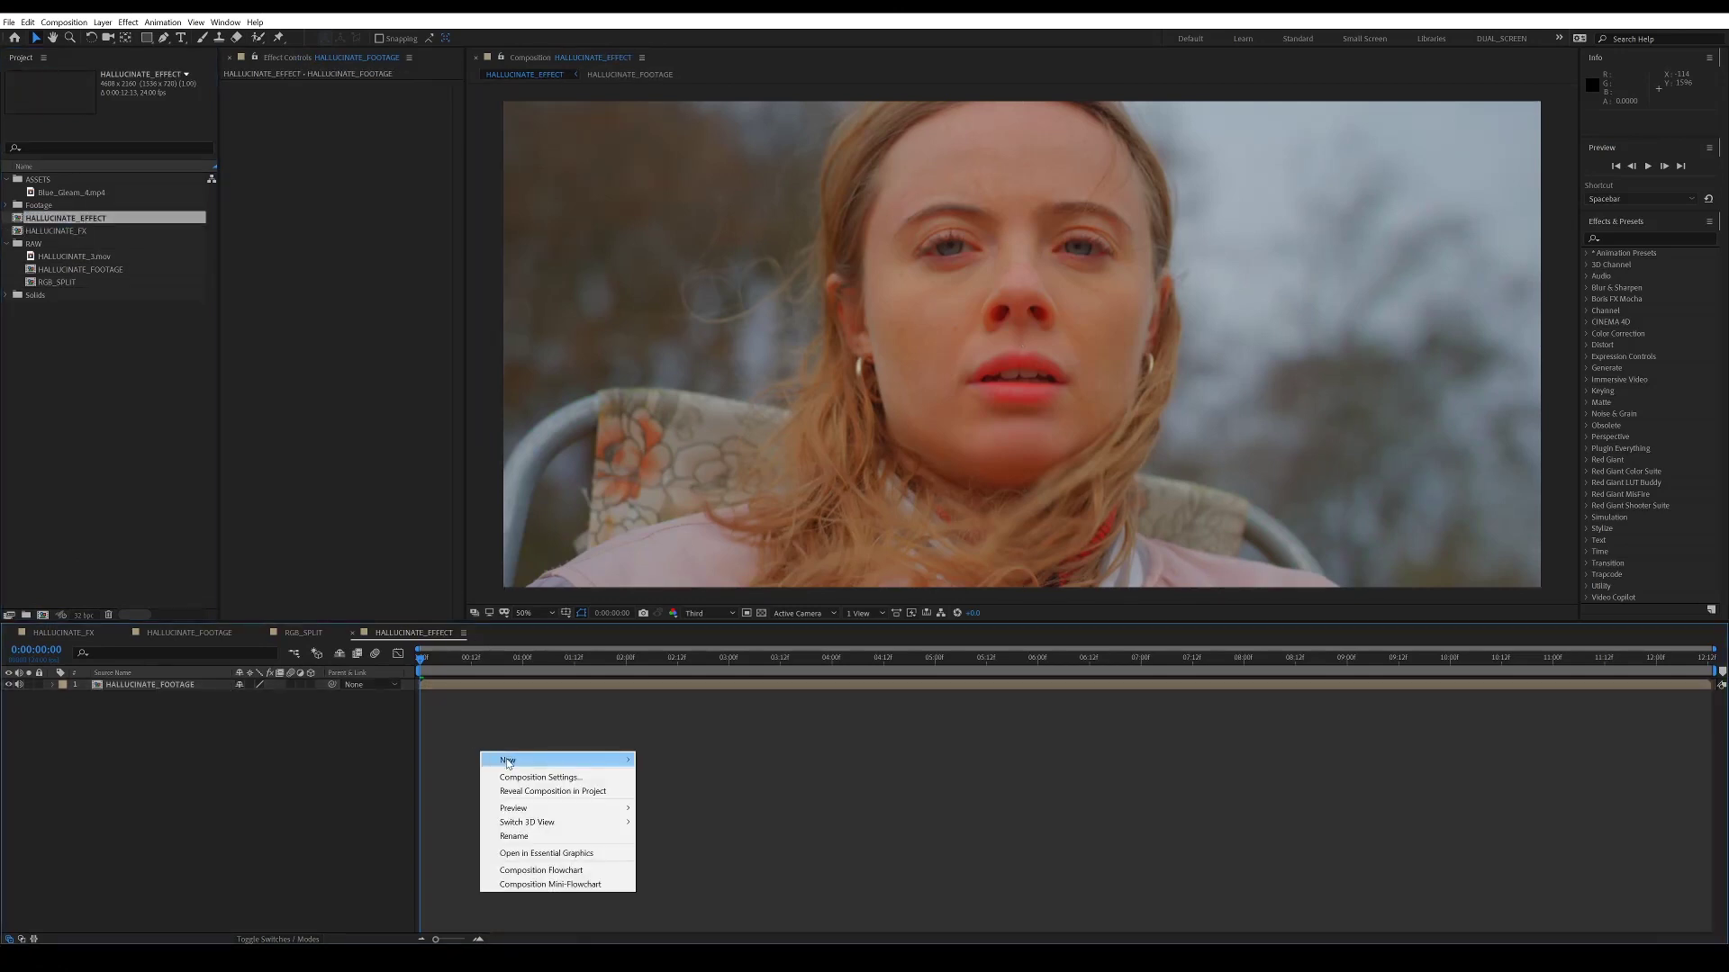
pyautogui.moveTo(540, 760)
pyautogui.click(711, 861)
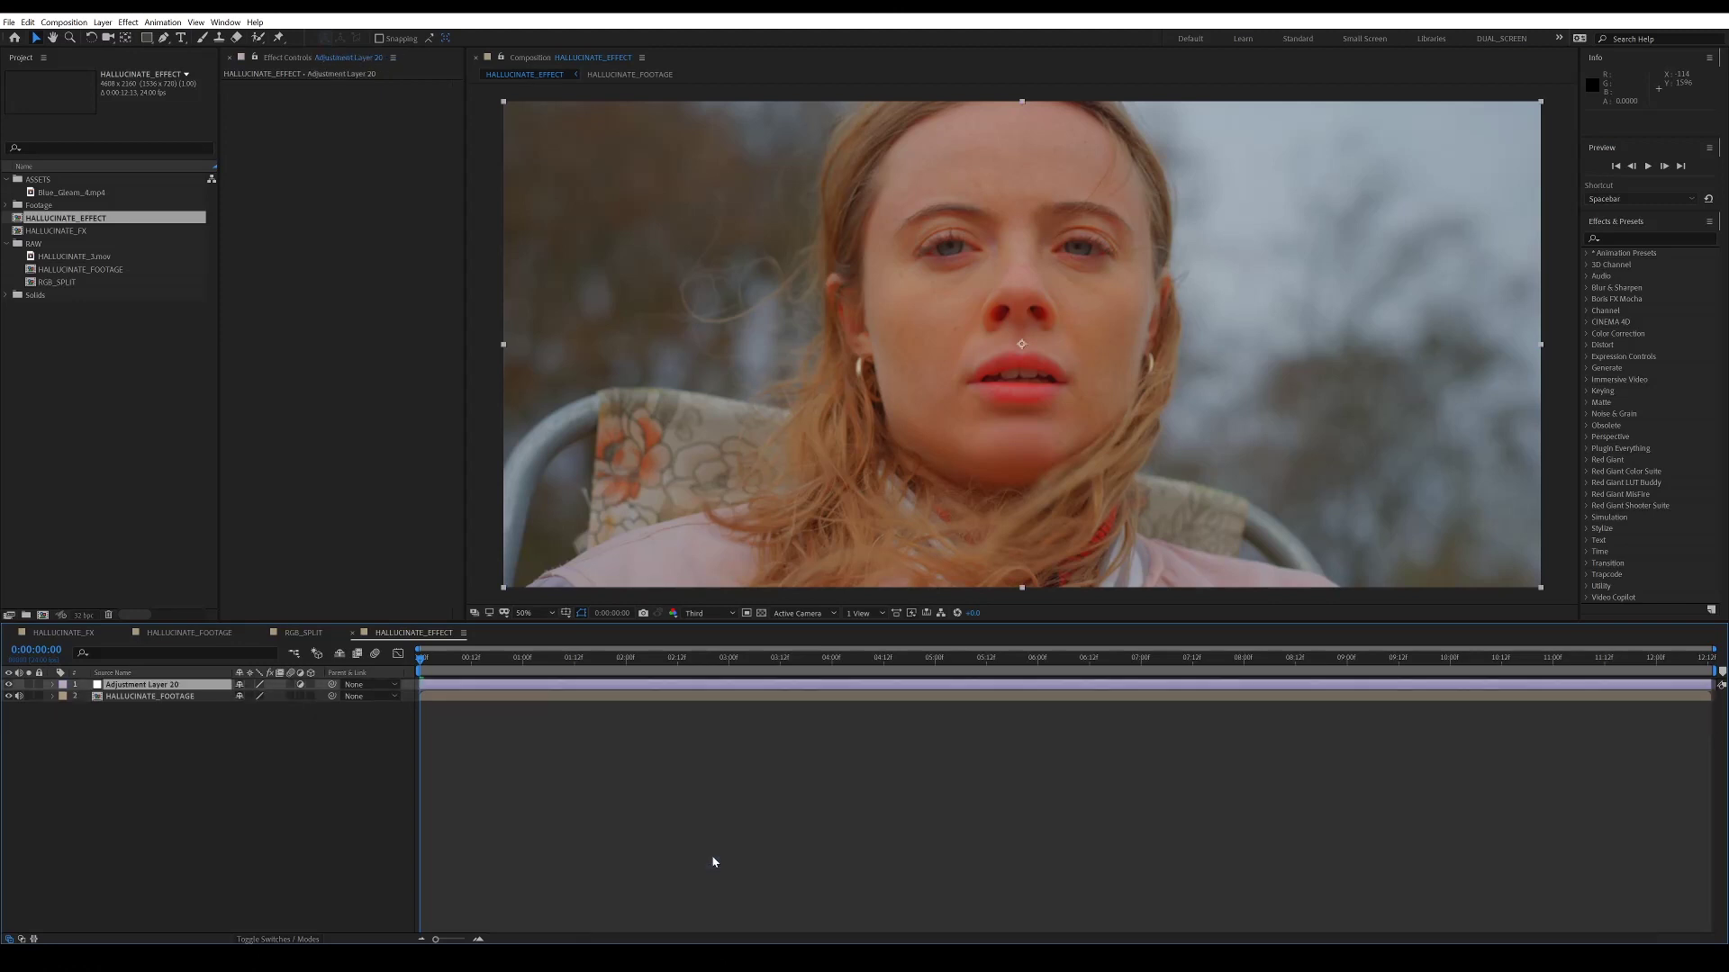
pyautogui.press('capslock')
pyautogui.hotkey('ctrl', 'd')
pyautogui.hotkey('ctrl', 'd')
pyautogui.hotkey('ctrl', 'd')
# Rename the bottom two adjustment layers OPTICS and DISPLACE
pyautogui.click(126, 719)
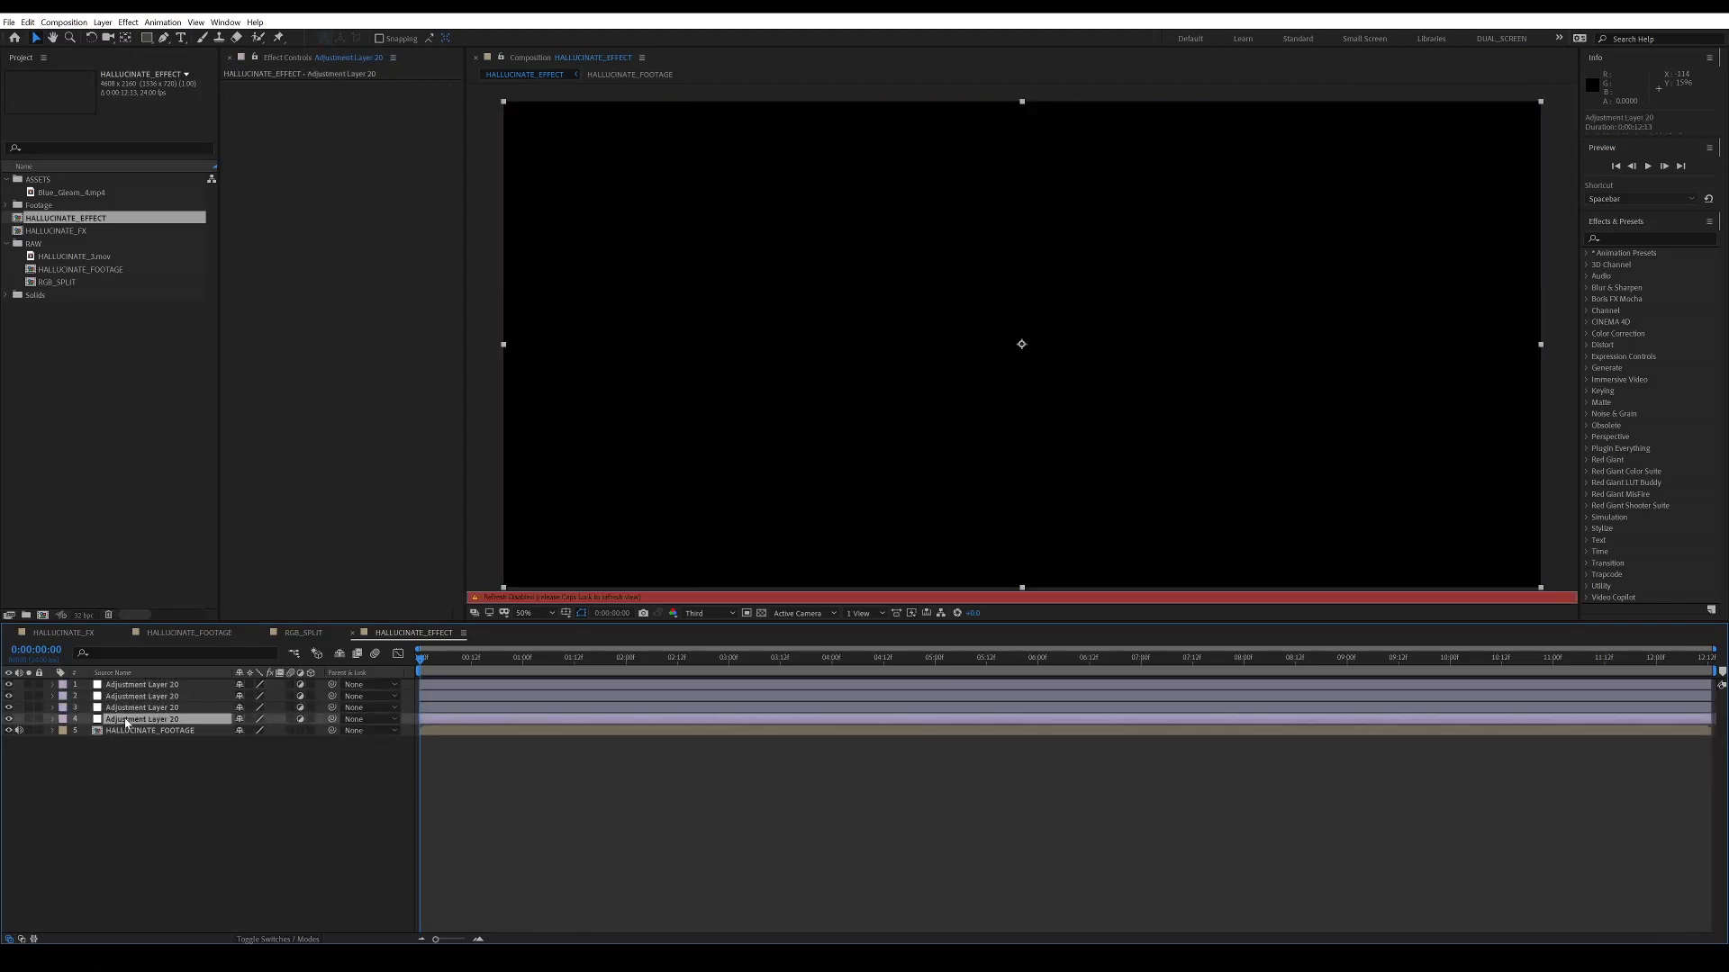
pyautogui.press('Return')
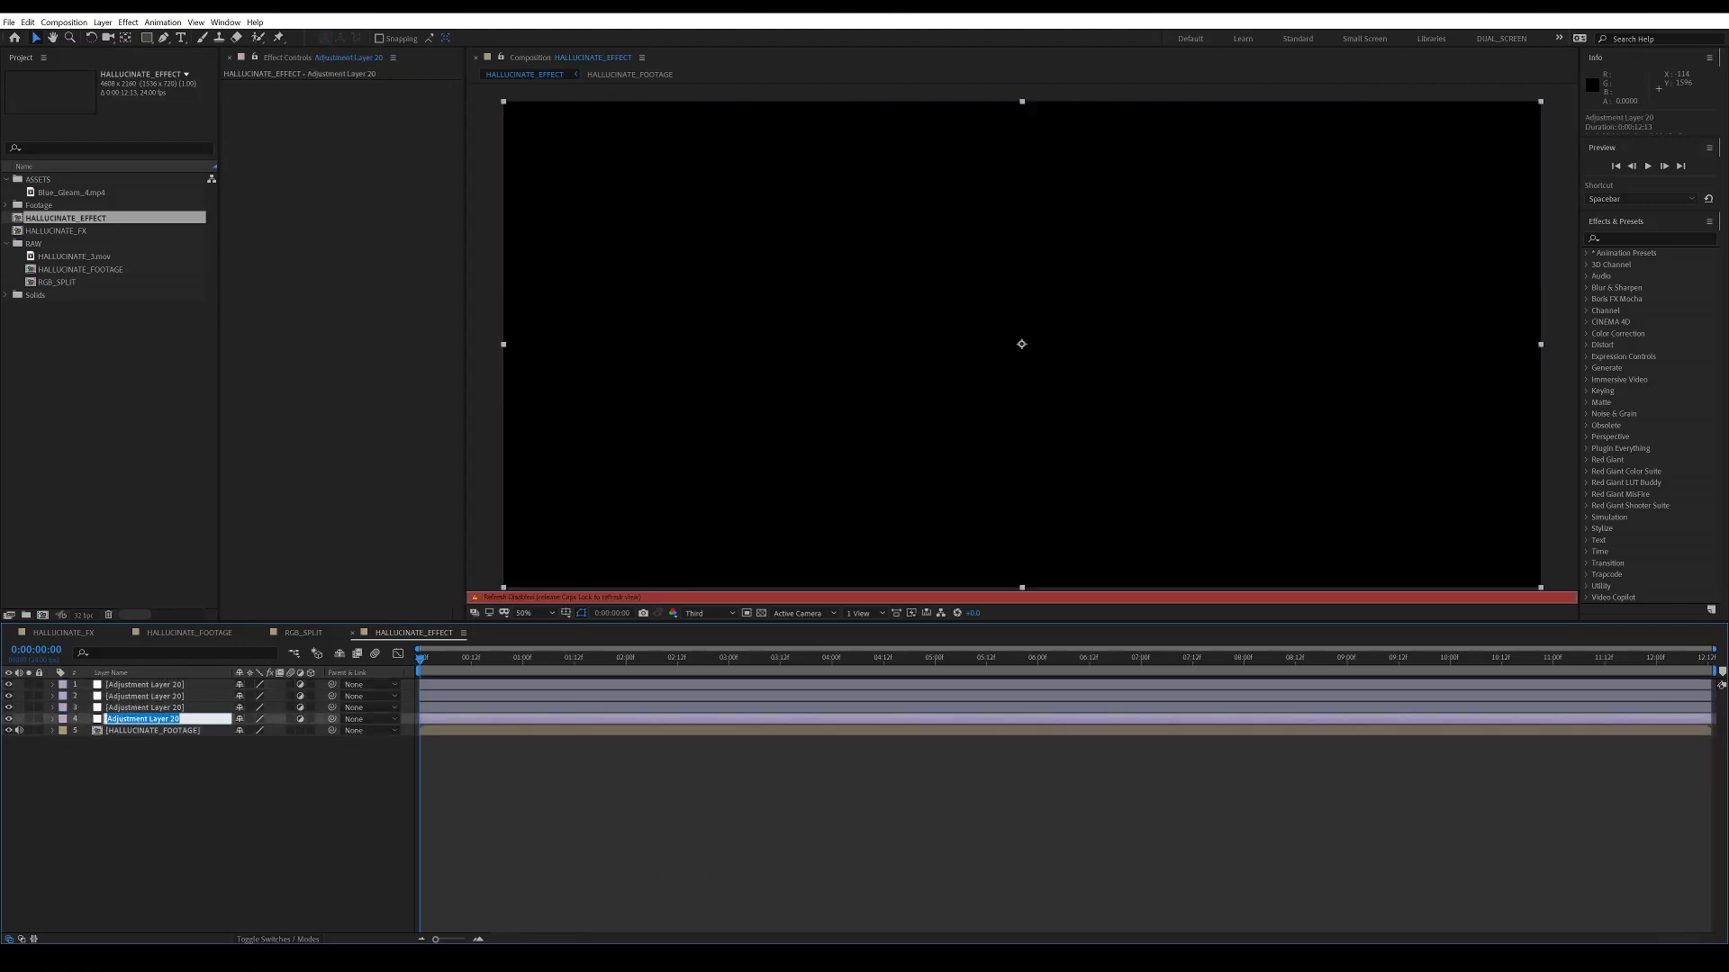
pyautogui.write('OPTICS')
pyautogui.press('Return')
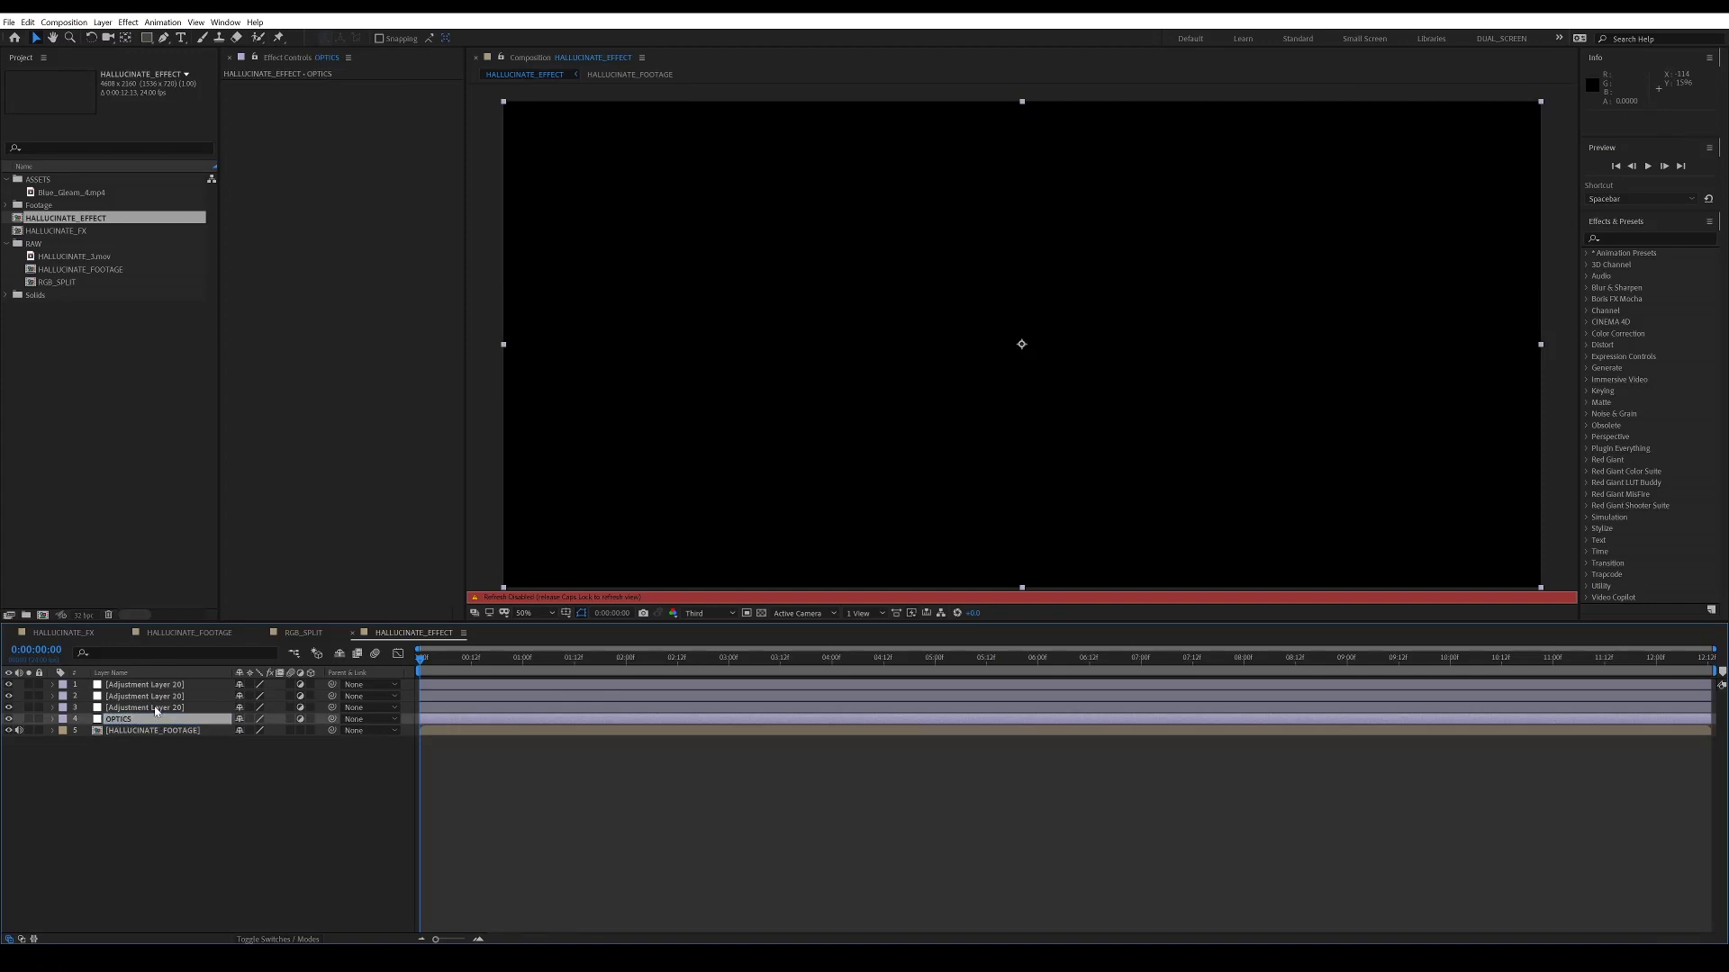
pyautogui.click(157, 707)
pyautogui.press('Return')
pyautogui.write('DIS')
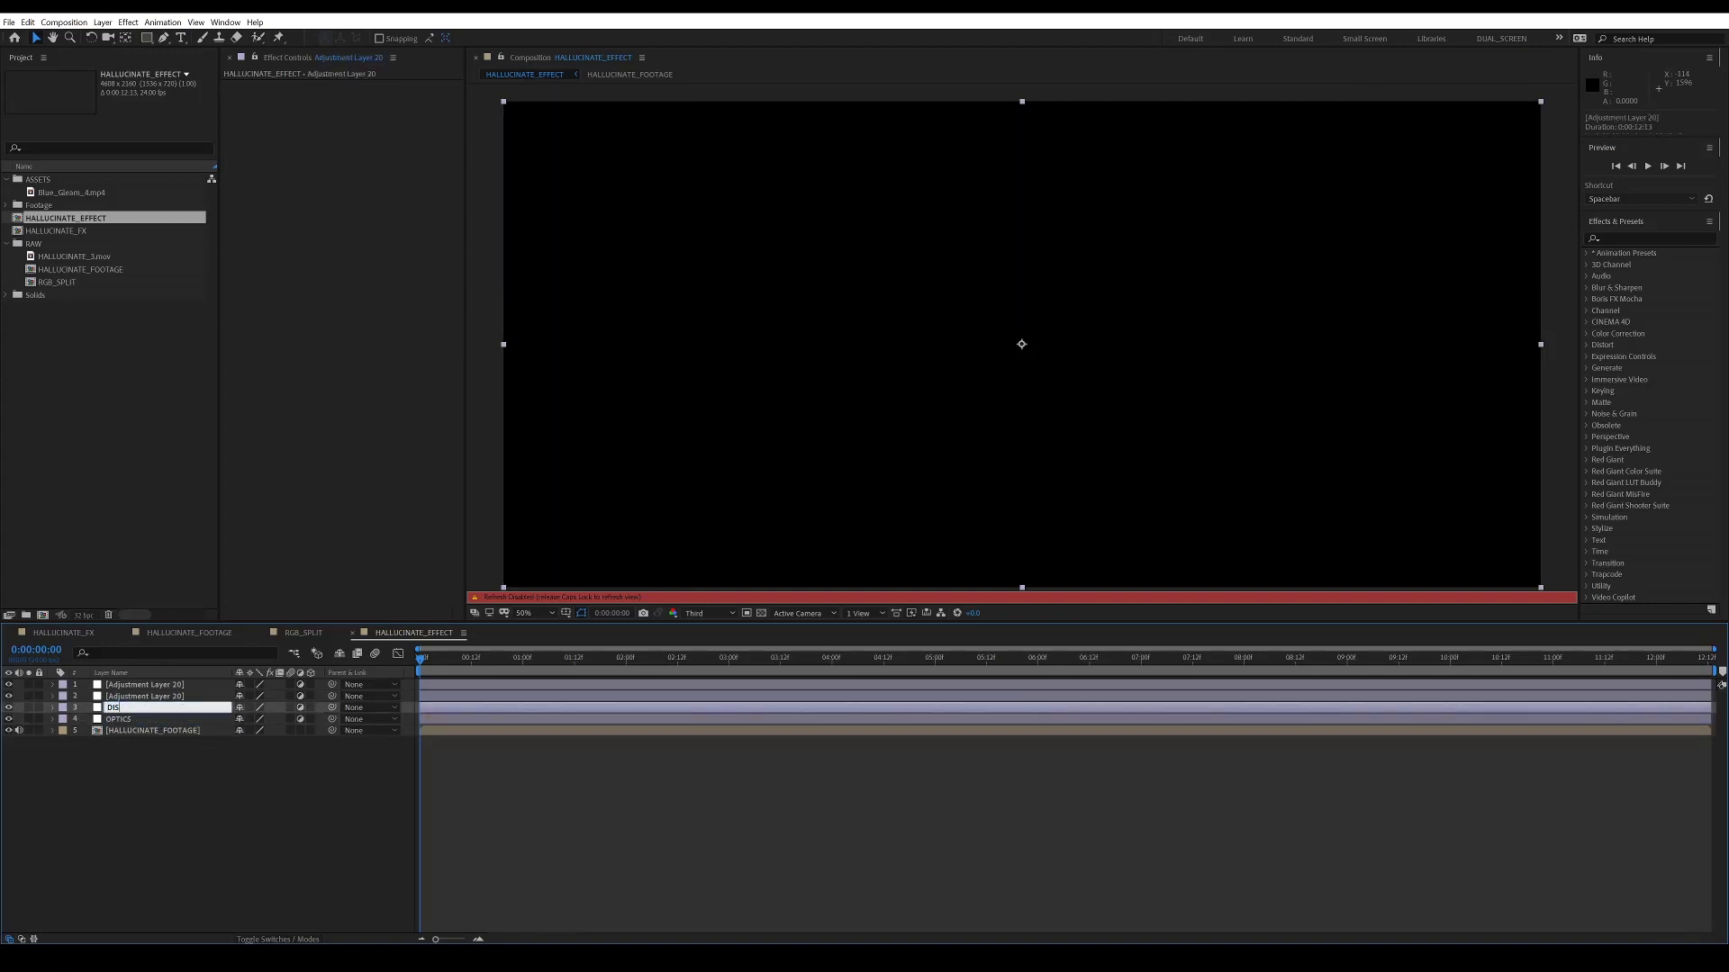
pyautogui.write('PLACE')
pyautogui.press('Return')
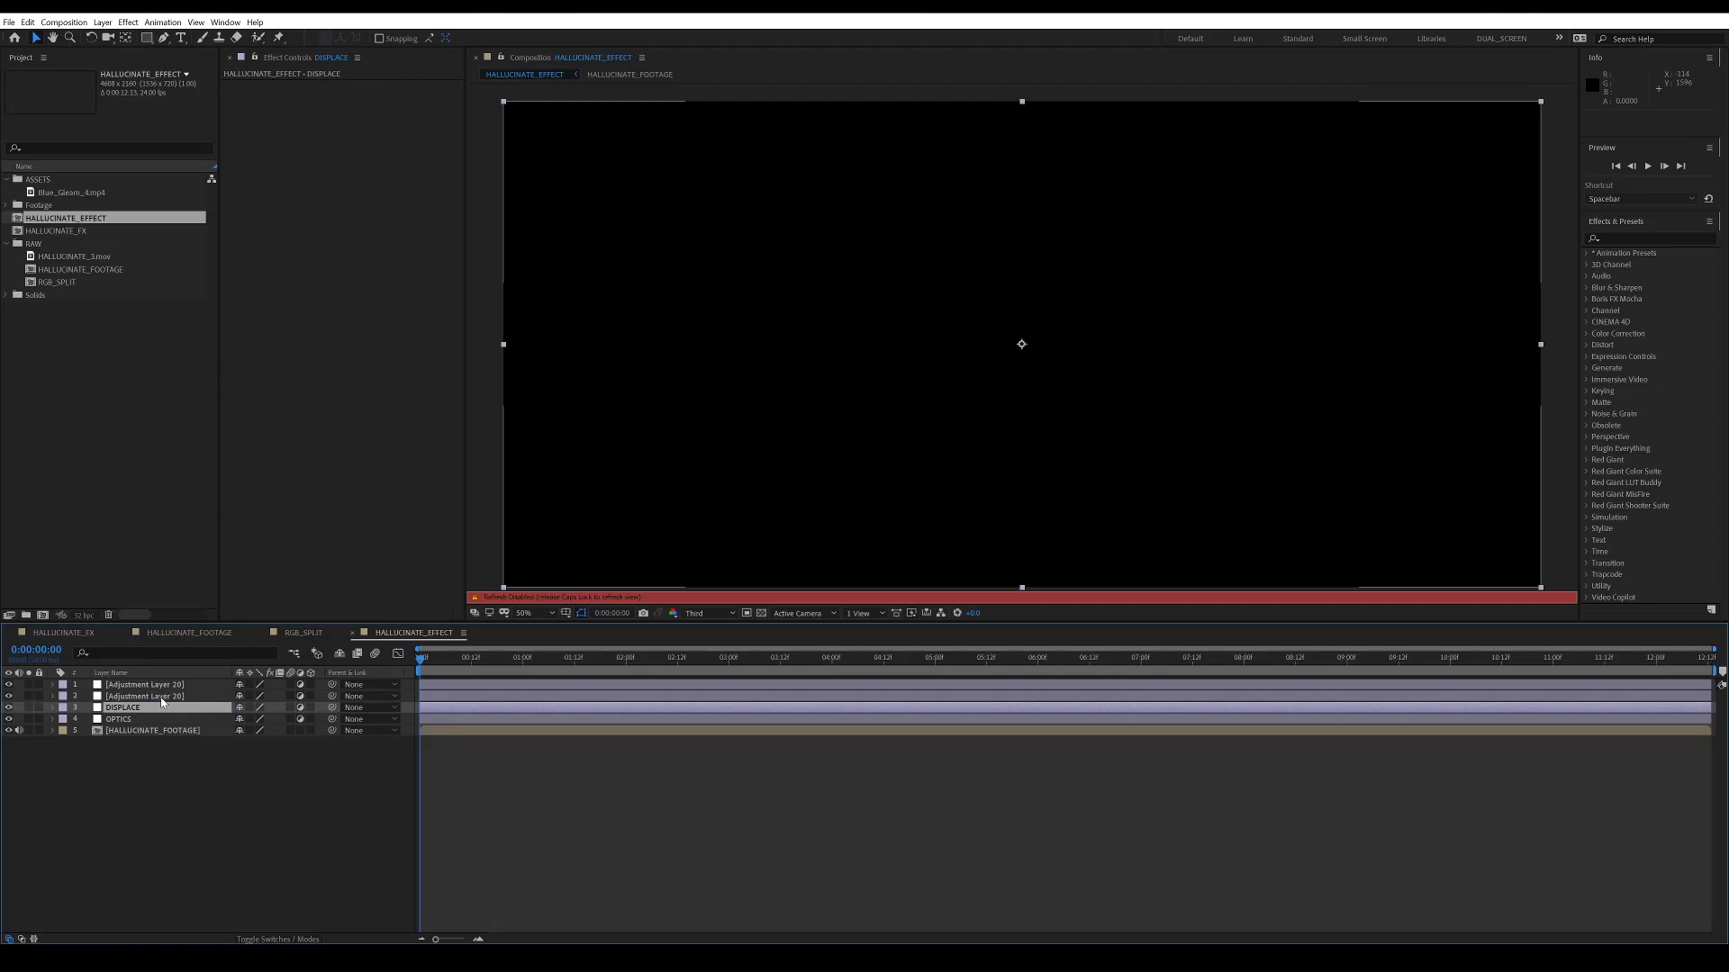
# Rename the top two adjustment layers RGB and TIME
pyautogui.click(162, 696)
pyautogui.press('Return')
pyautogui.write('RGB')
pyautogui.press('Return')
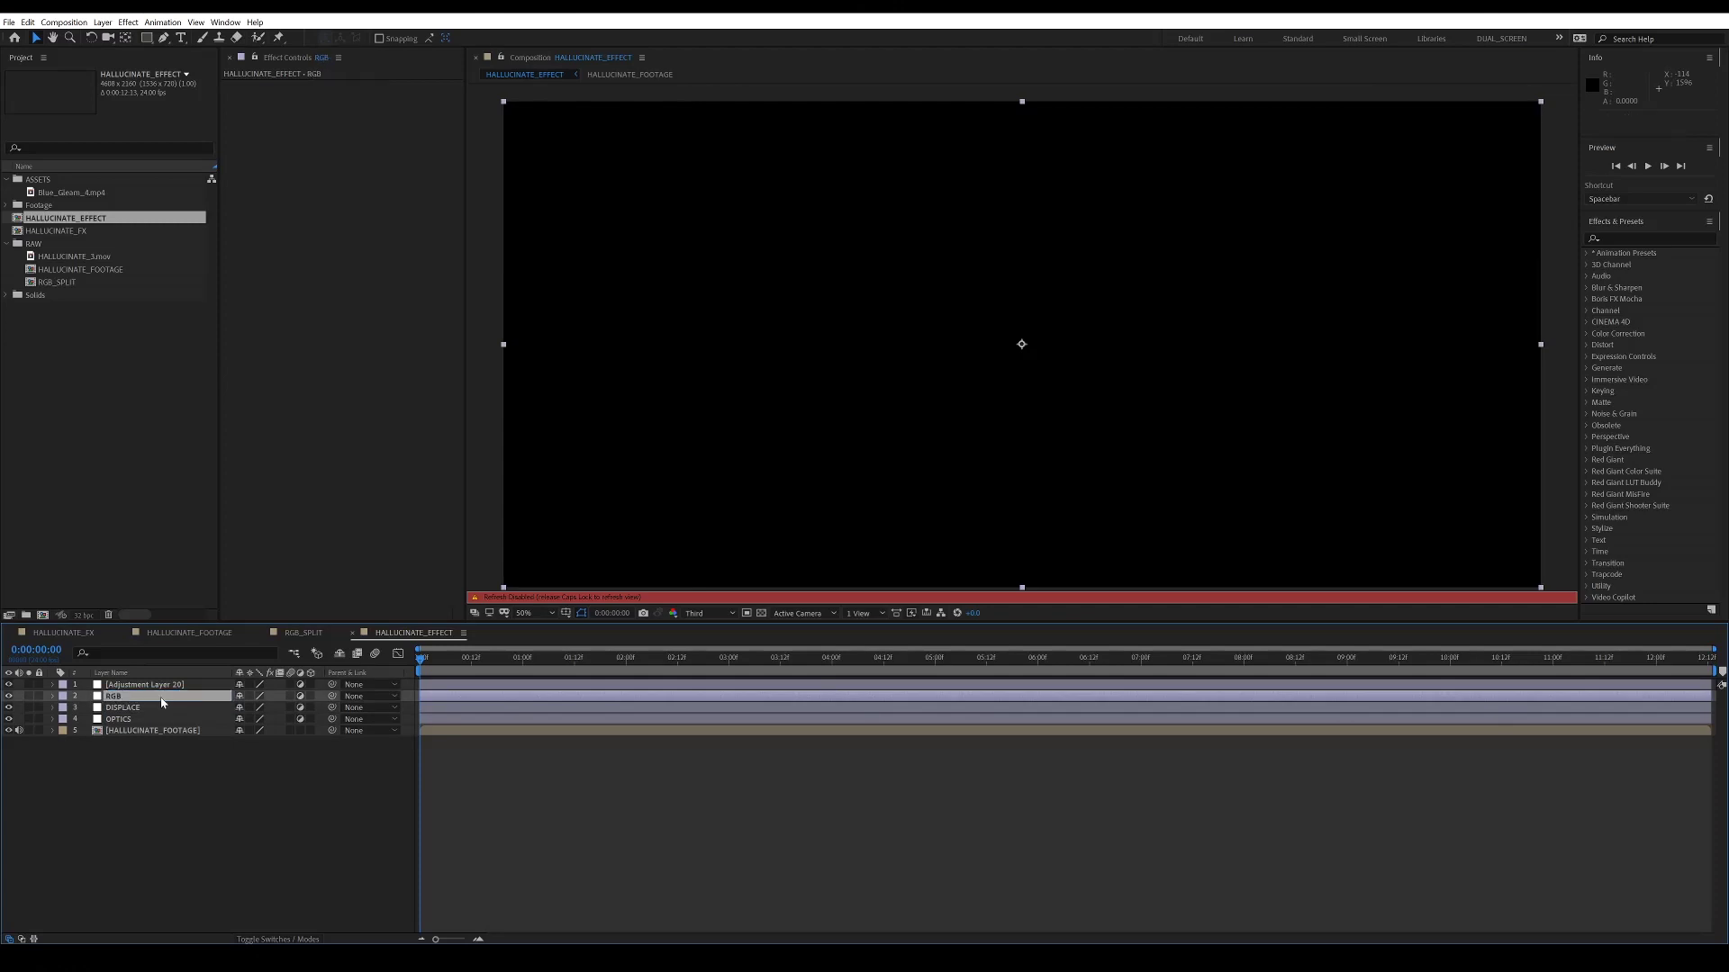
pyautogui.click(162, 686)
pyautogui.press('Return')
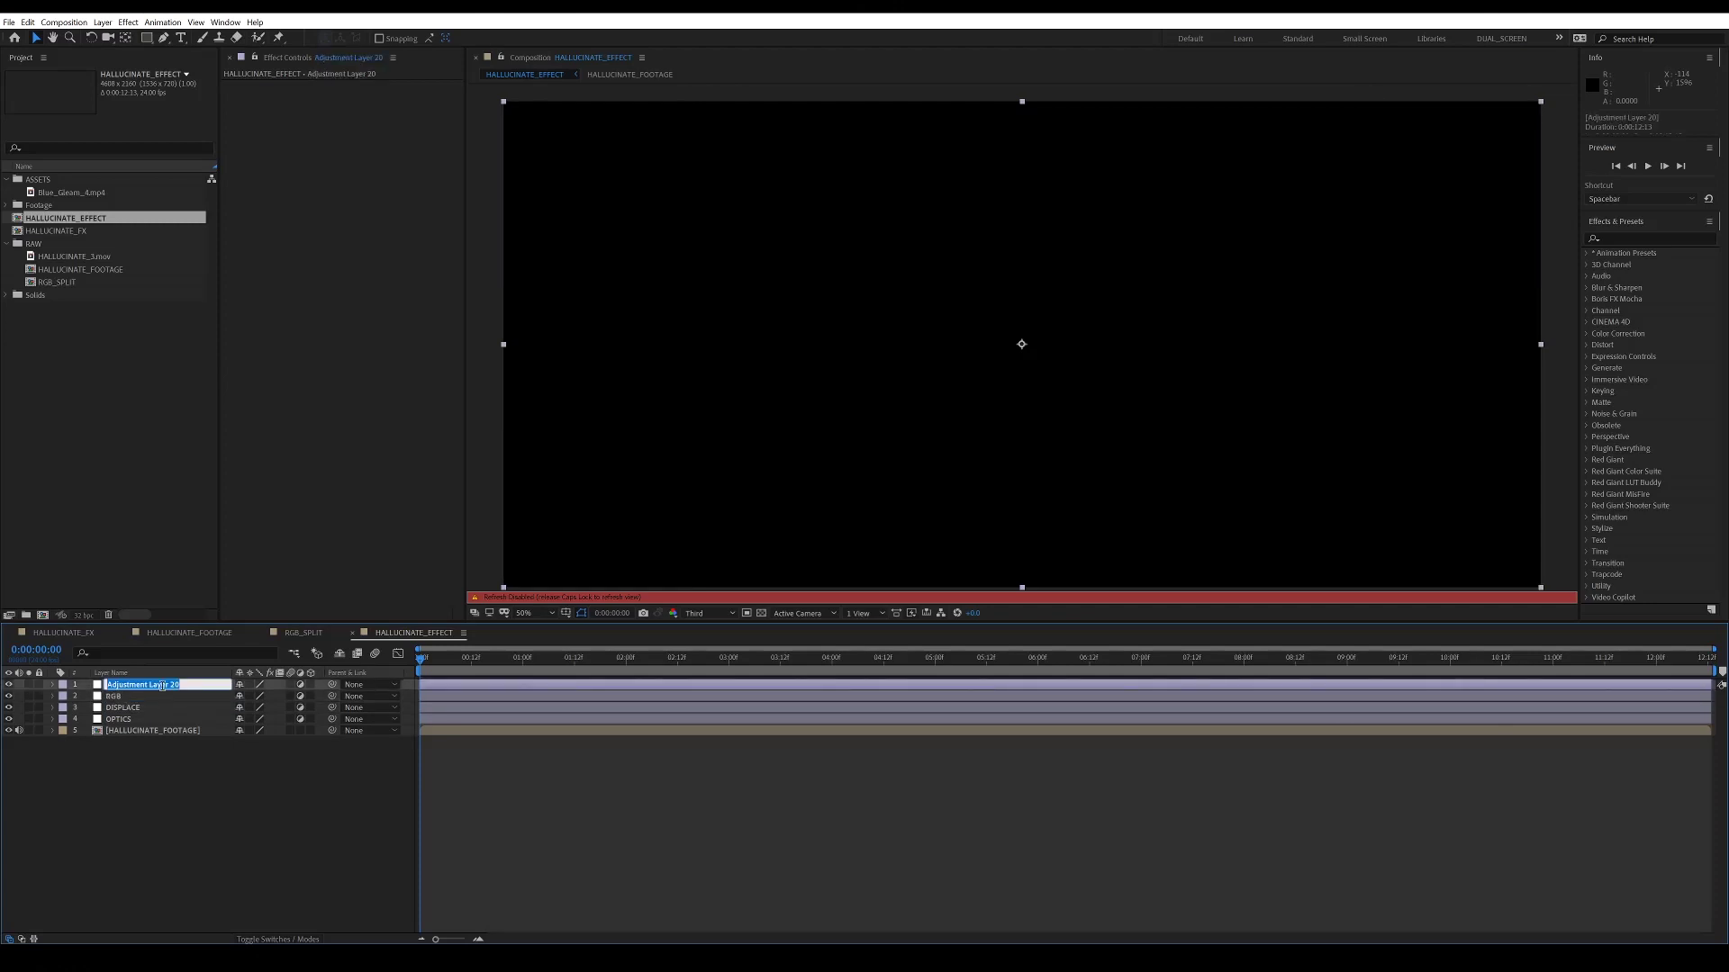
pyautogui.write('TIME')
pyautogui.press('Return')
pyautogui.press('capslock')
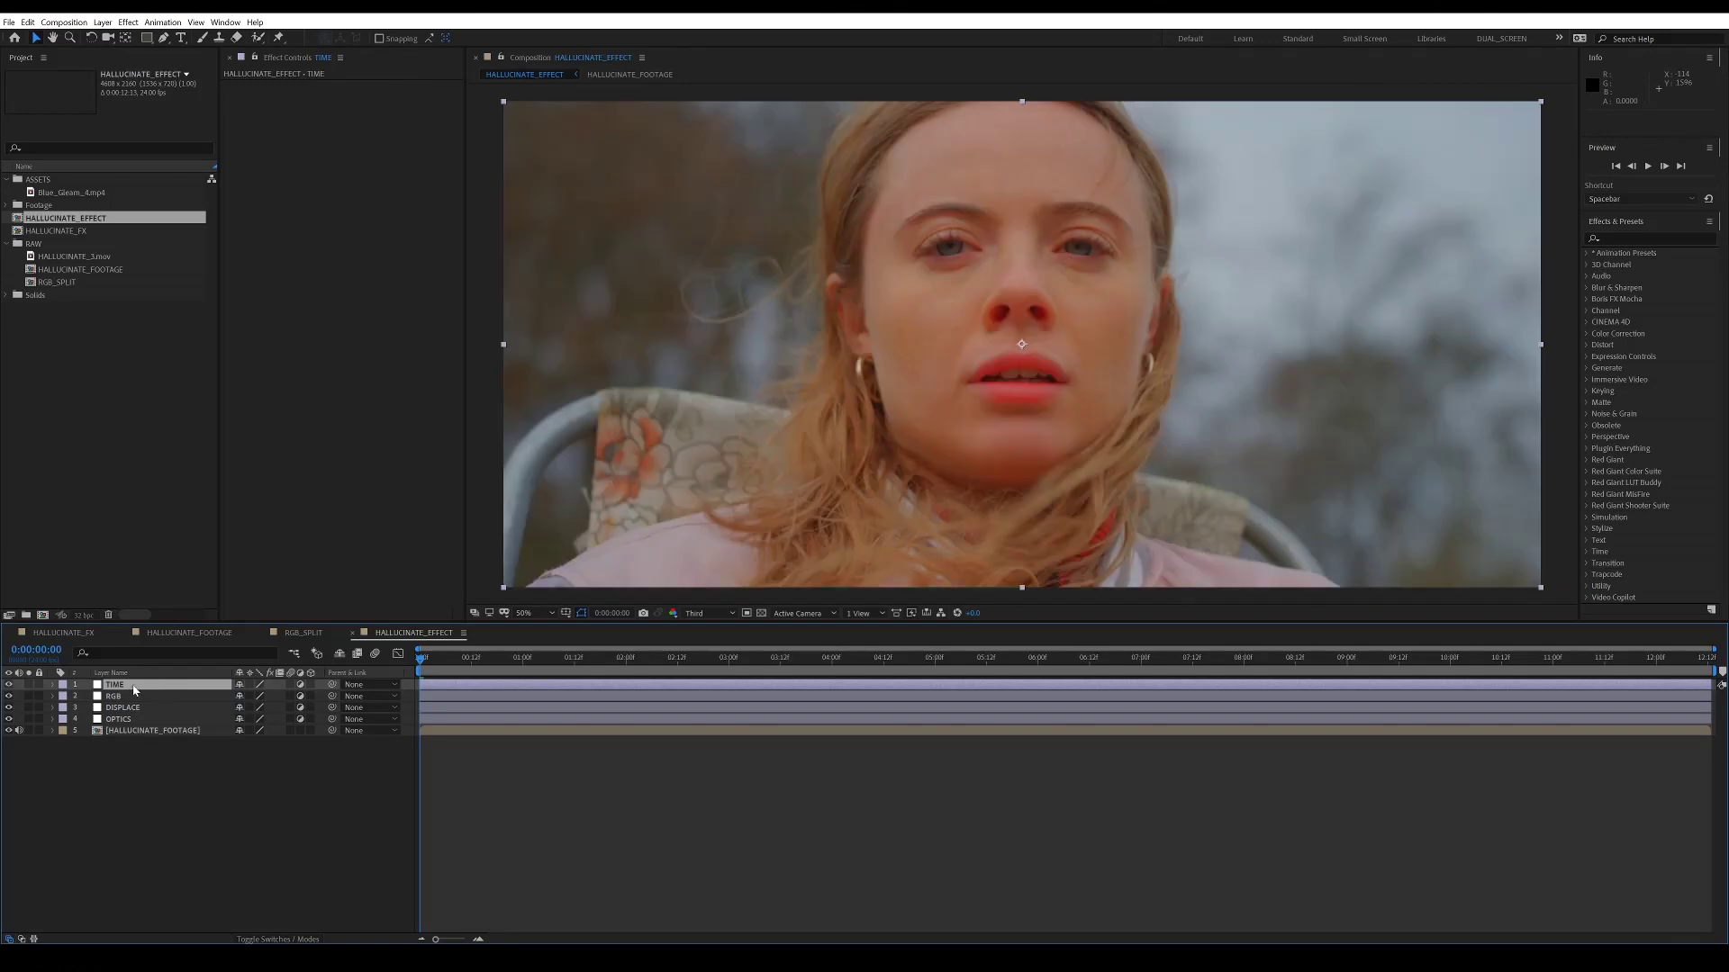
# Apply Optics Compensation to OPTICS with Reverse Lens Distortion and Field of View 100.3
pyautogui.click(136, 719)
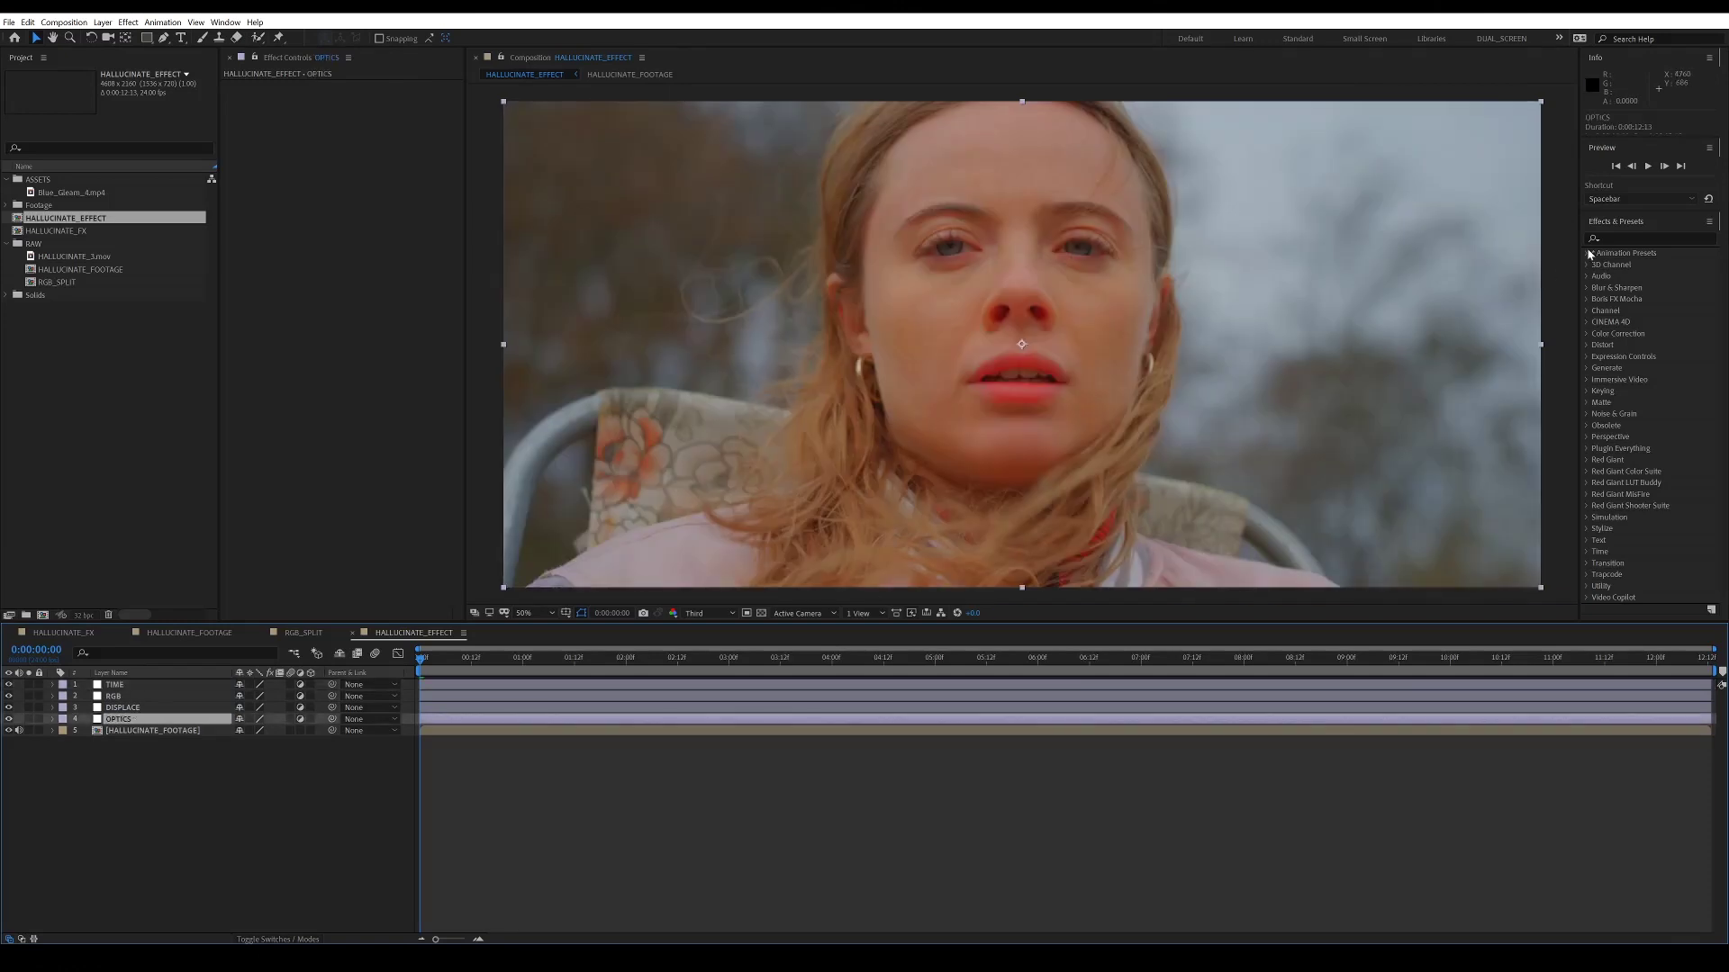
pyautogui.click(1615, 238)
pyautogui.write('optics')
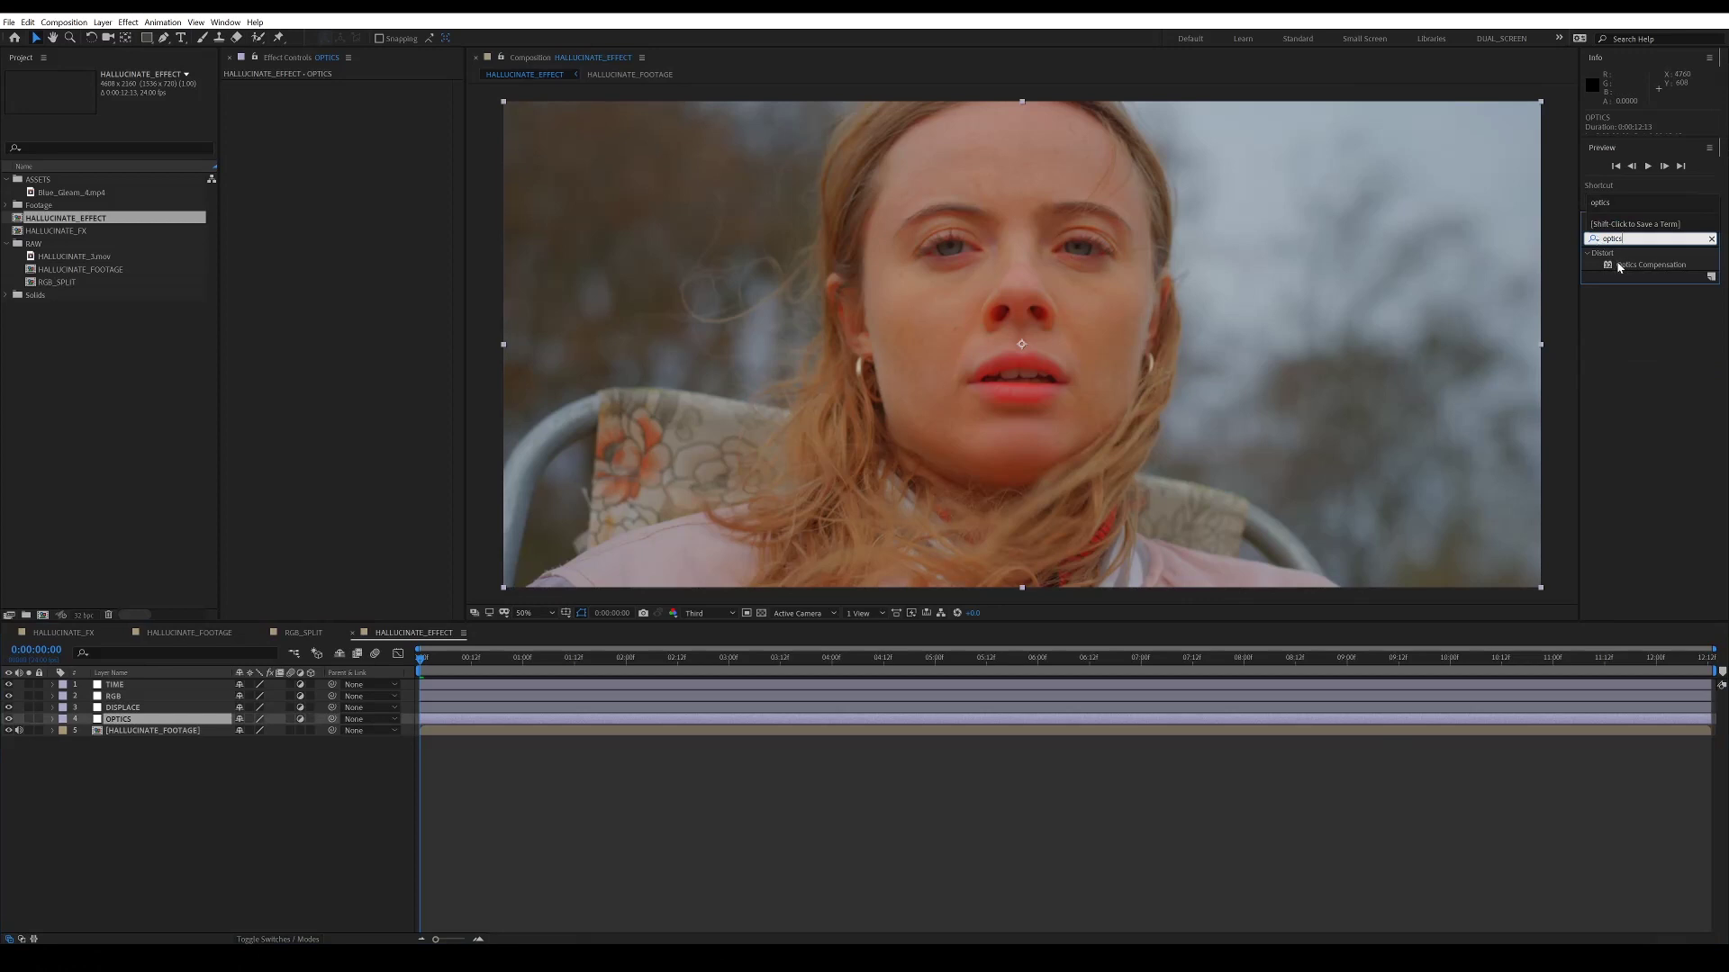
pyautogui.moveTo(1618, 266); pyautogui.dragTo(369, 142)
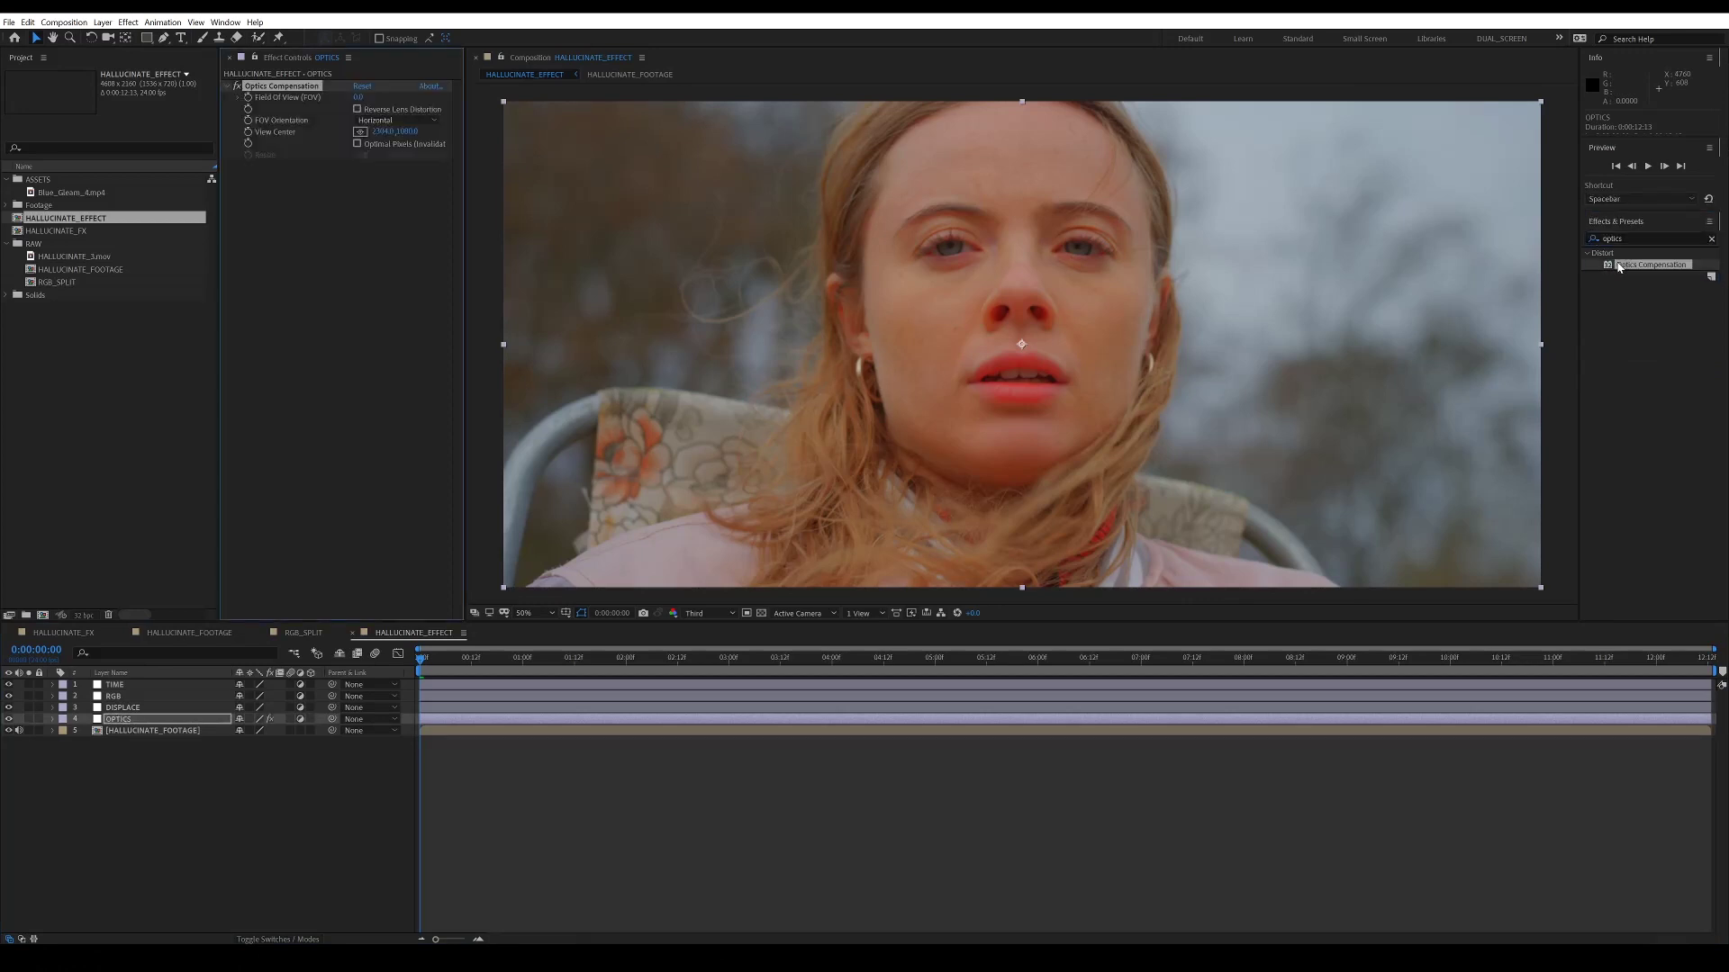
pyautogui.click(357, 110)
pyautogui.moveTo(428, 98); pyautogui.dragTo(985, 127)
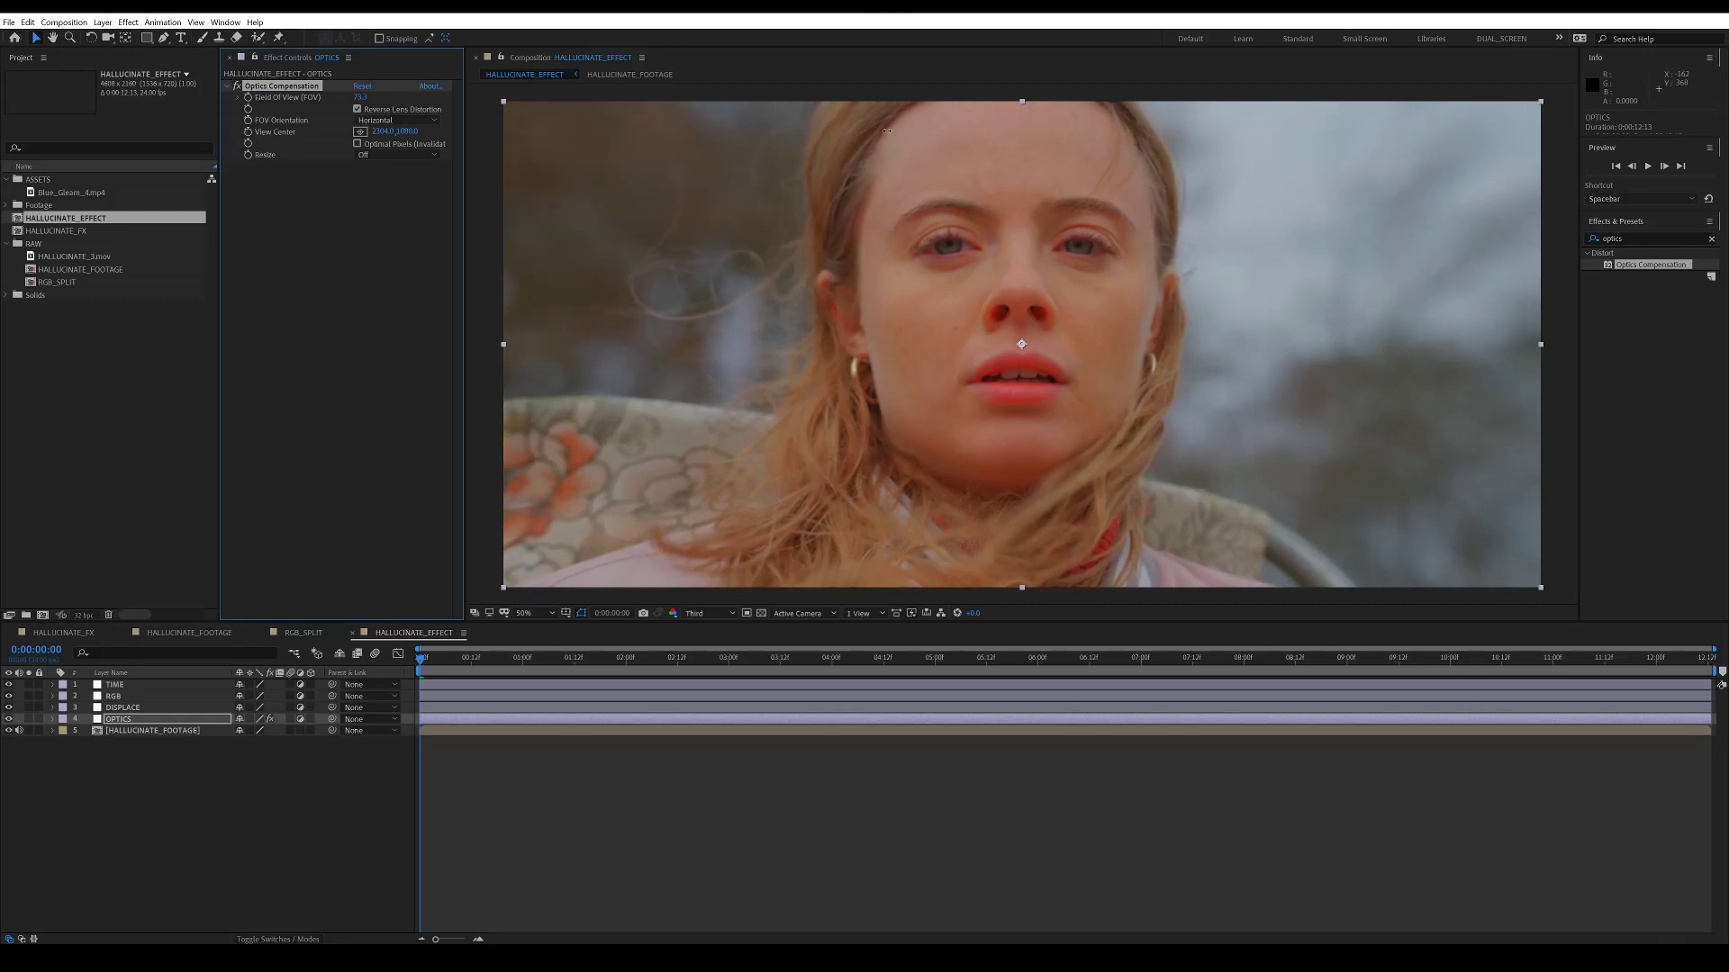
# Keyframe the warp's View Center on her nose at 2:20, 5:03 and 6:15
pyautogui.click(248, 132)
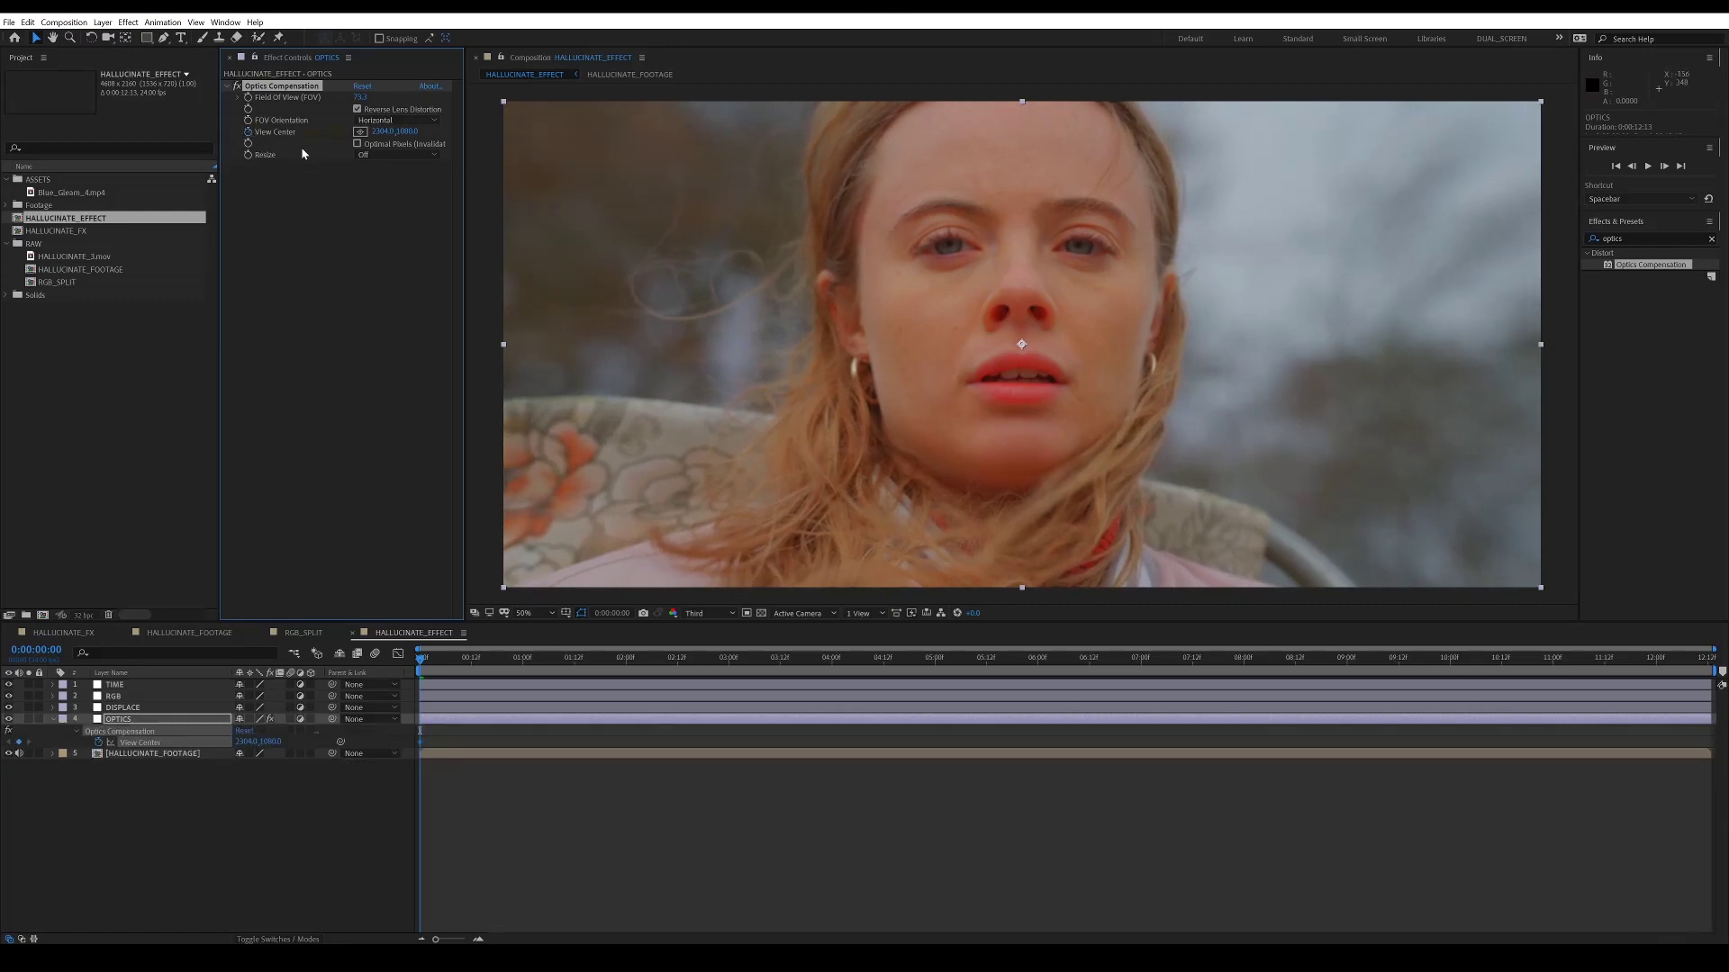
pyautogui.click(1019, 296)
pyautogui.moveTo(522, 660); pyautogui.dragTo(557, 661)
pyautogui.click(711, 657)
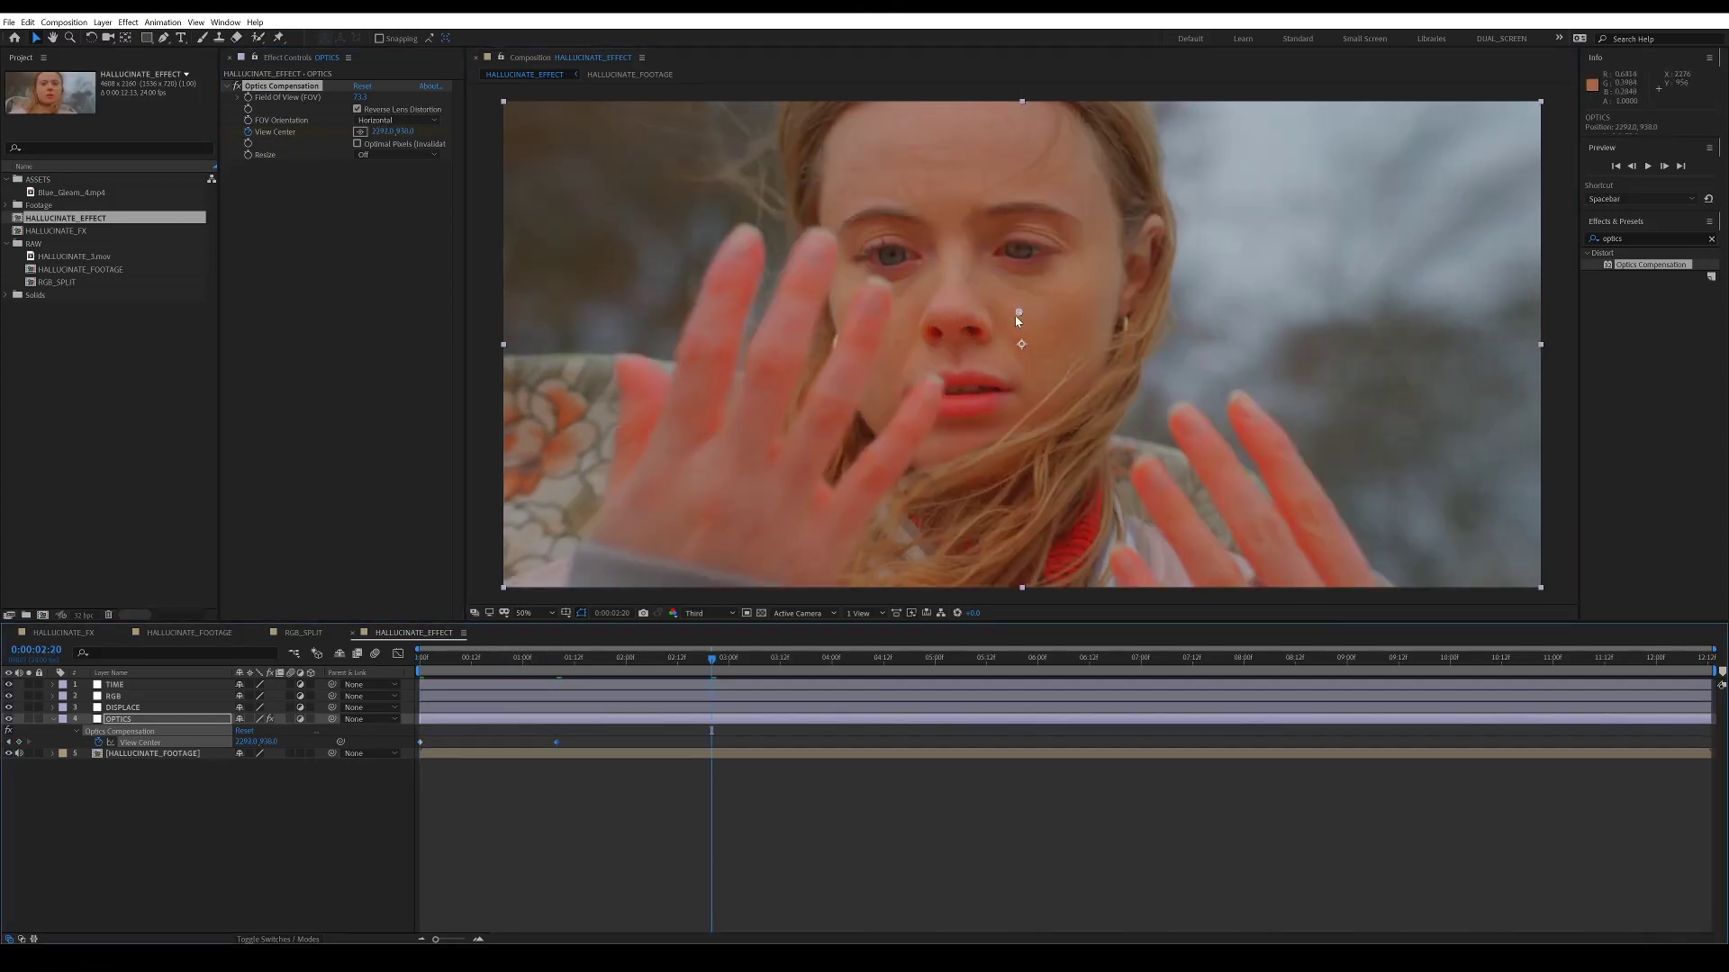
pyautogui.moveTo(1019, 296); pyautogui.dragTo(1050, 318)
pyautogui.click(948, 660)
pyautogui.click(1102, 657)
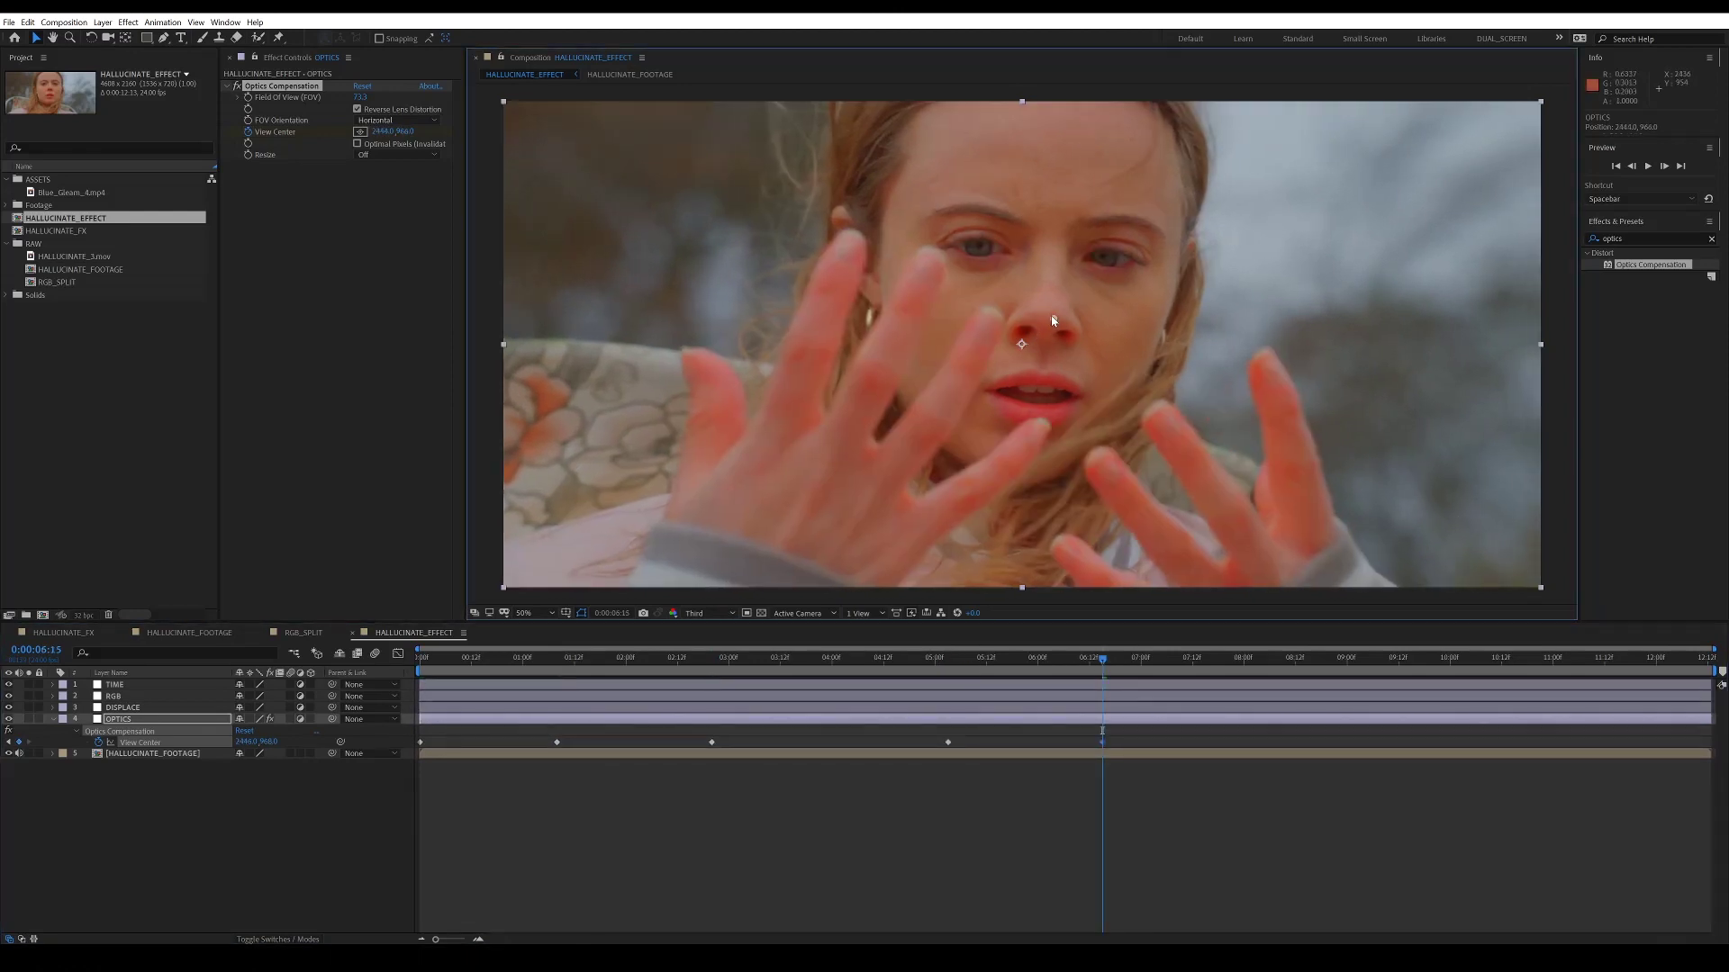
pyautogui.moveTo(700, 660); pyautogui.dragTo(638, 684)
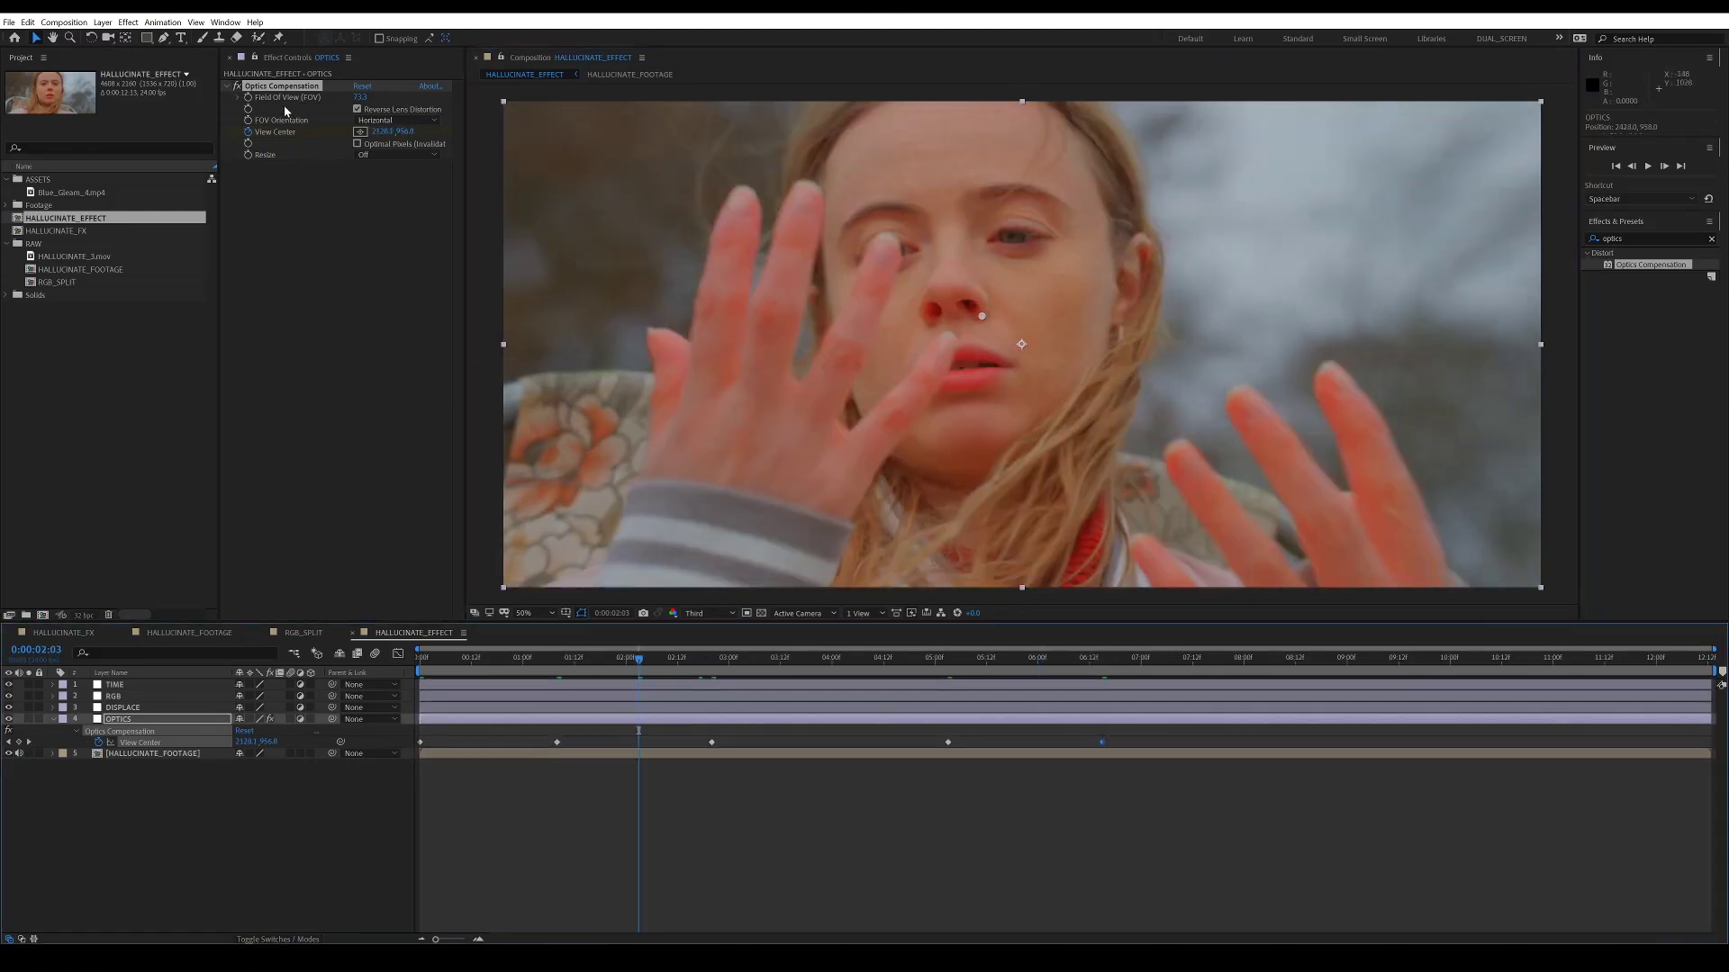
# Keyframe Field of View at 49.6 at 1:00 and 81.2 at 2:03
pyautogui.click(250, 99)
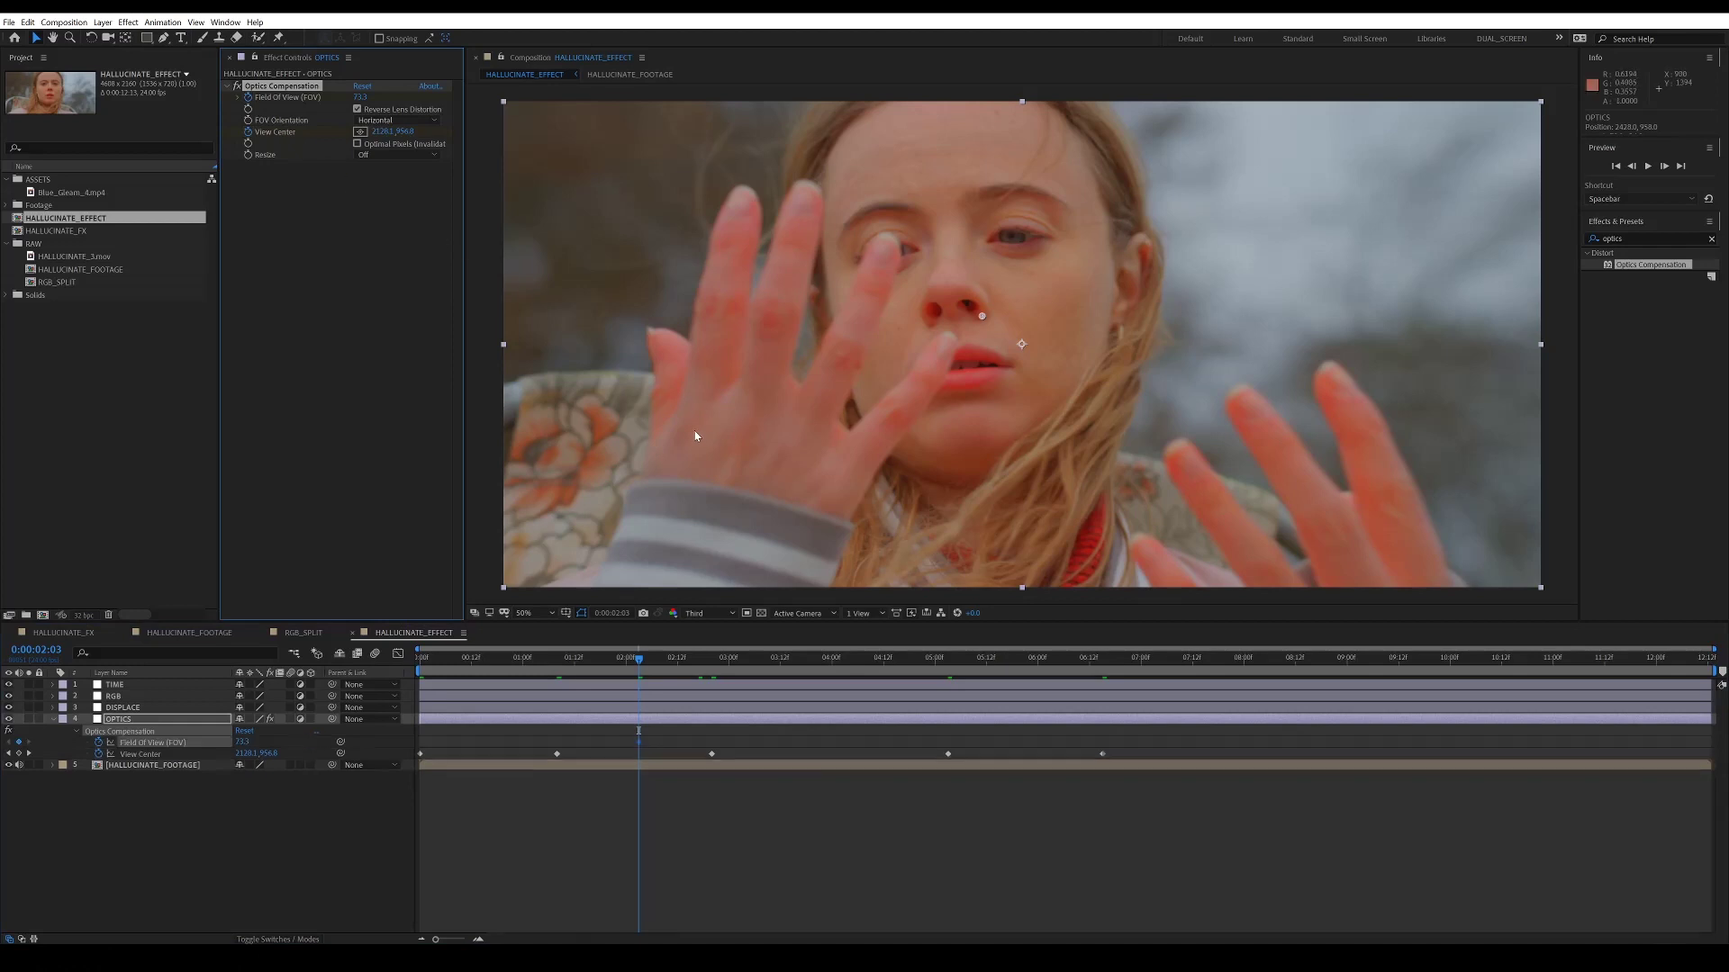
pyautogui.click(523, 658)
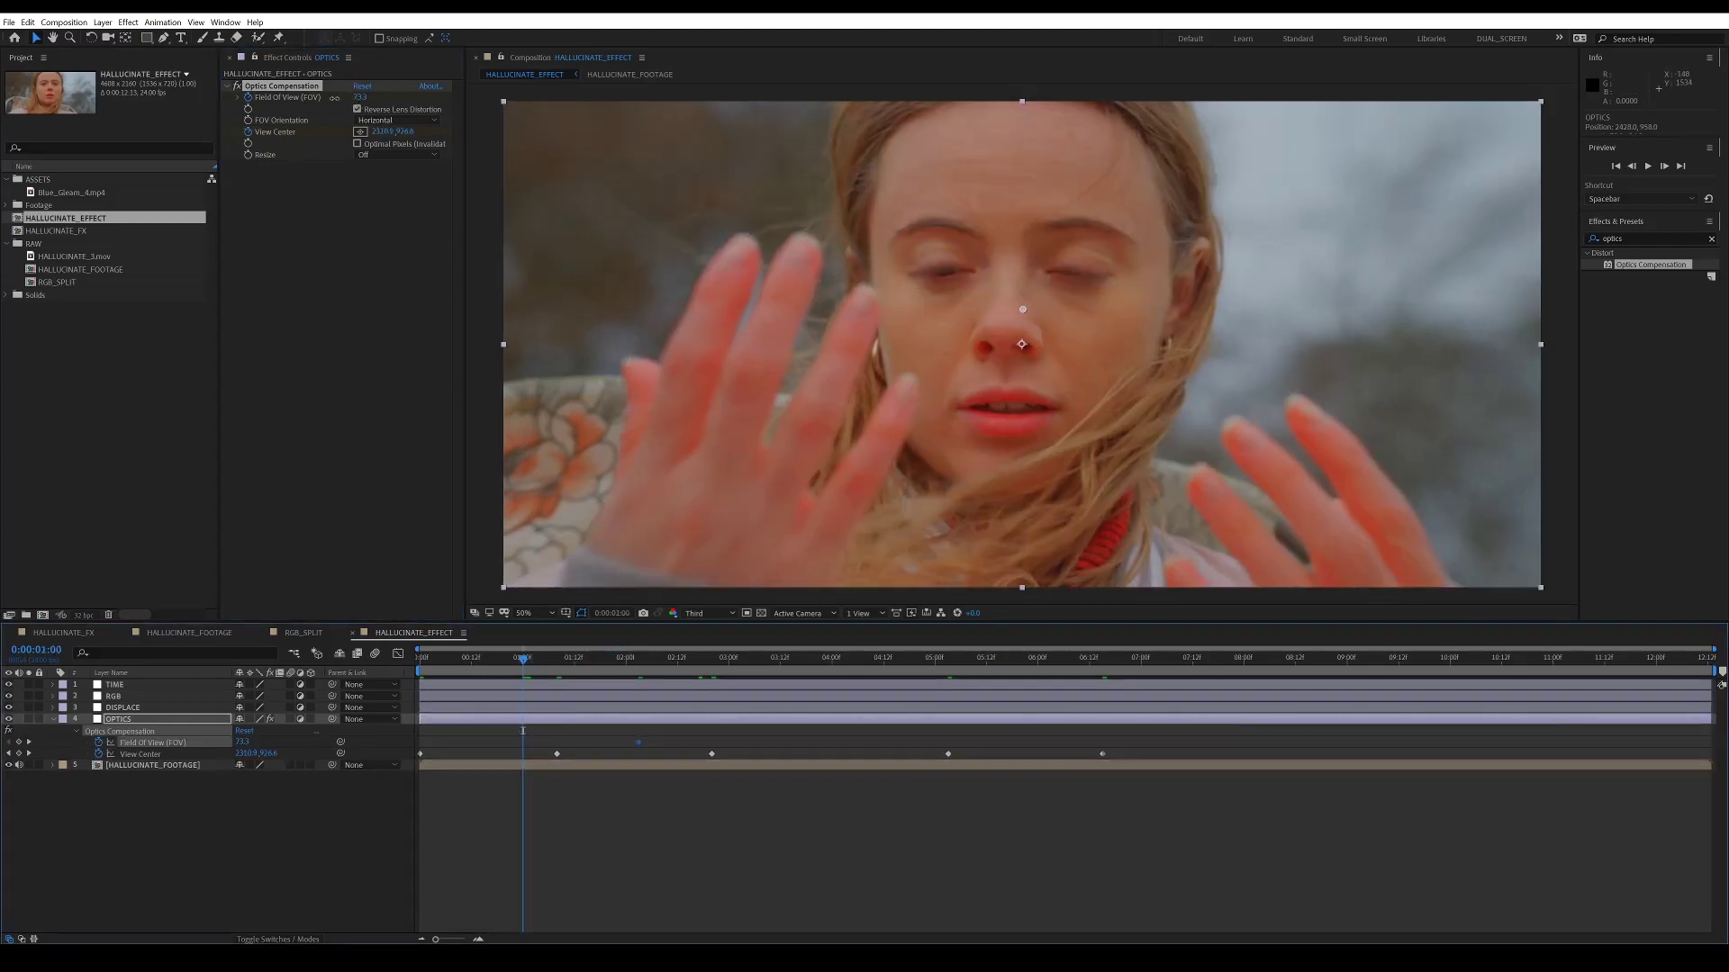
pyautogui.moveTo(360, 97); pyautogui.dragTo(230, 176)
pyautogui.moveTo(565, 661); pyautogui.dragTo(639, 668)
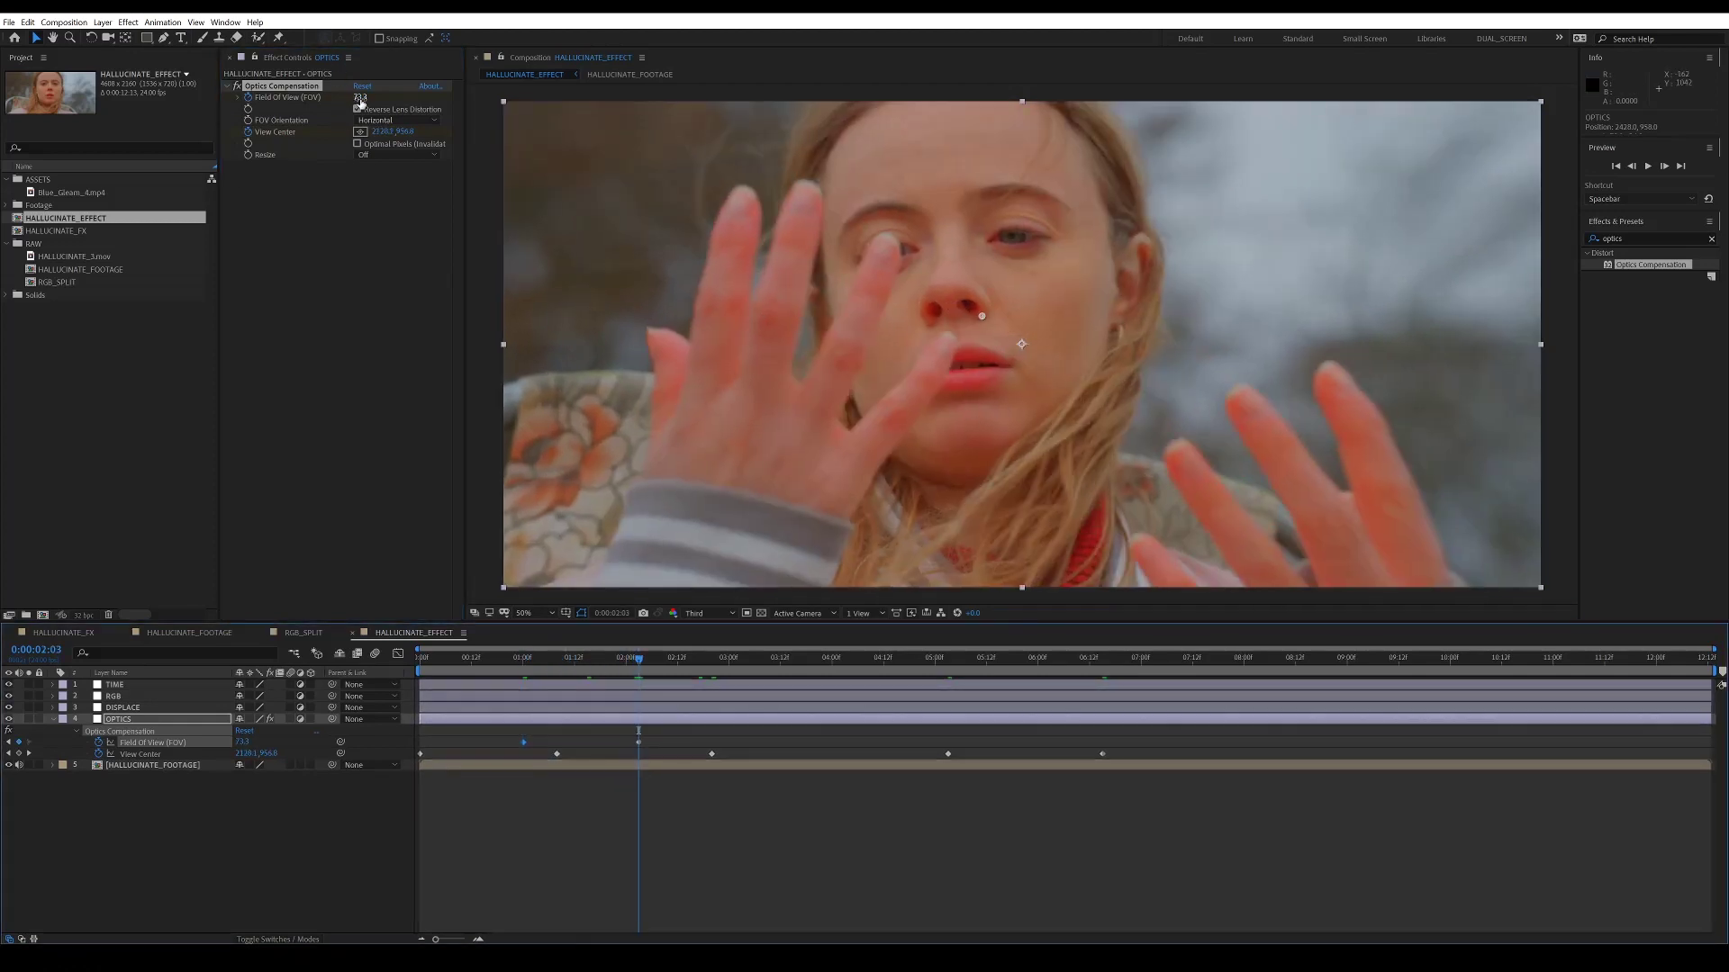
pyautogui.moveTo(360, 98); pyautogui.dragTo(415, 101)
pyautogui.click(509, 741)
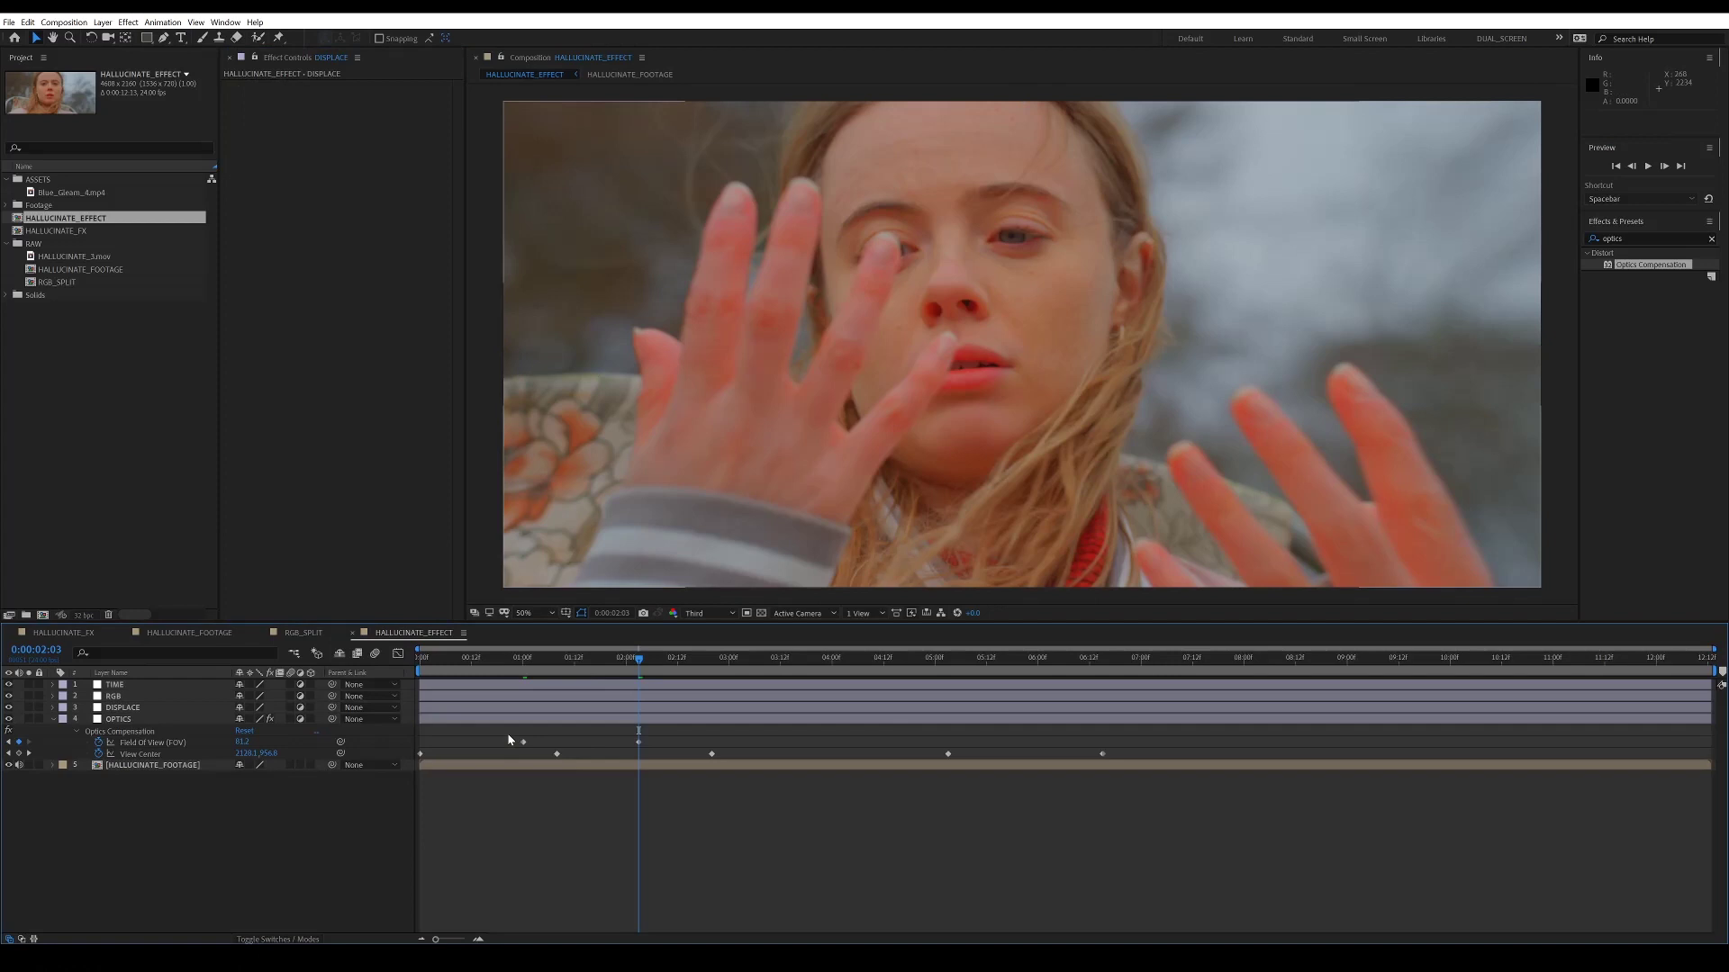
# Apply Turbulent Displace to the DISPLACE layer
pyautogui.click(525, 708)
pyautogui.click(1628, 239)
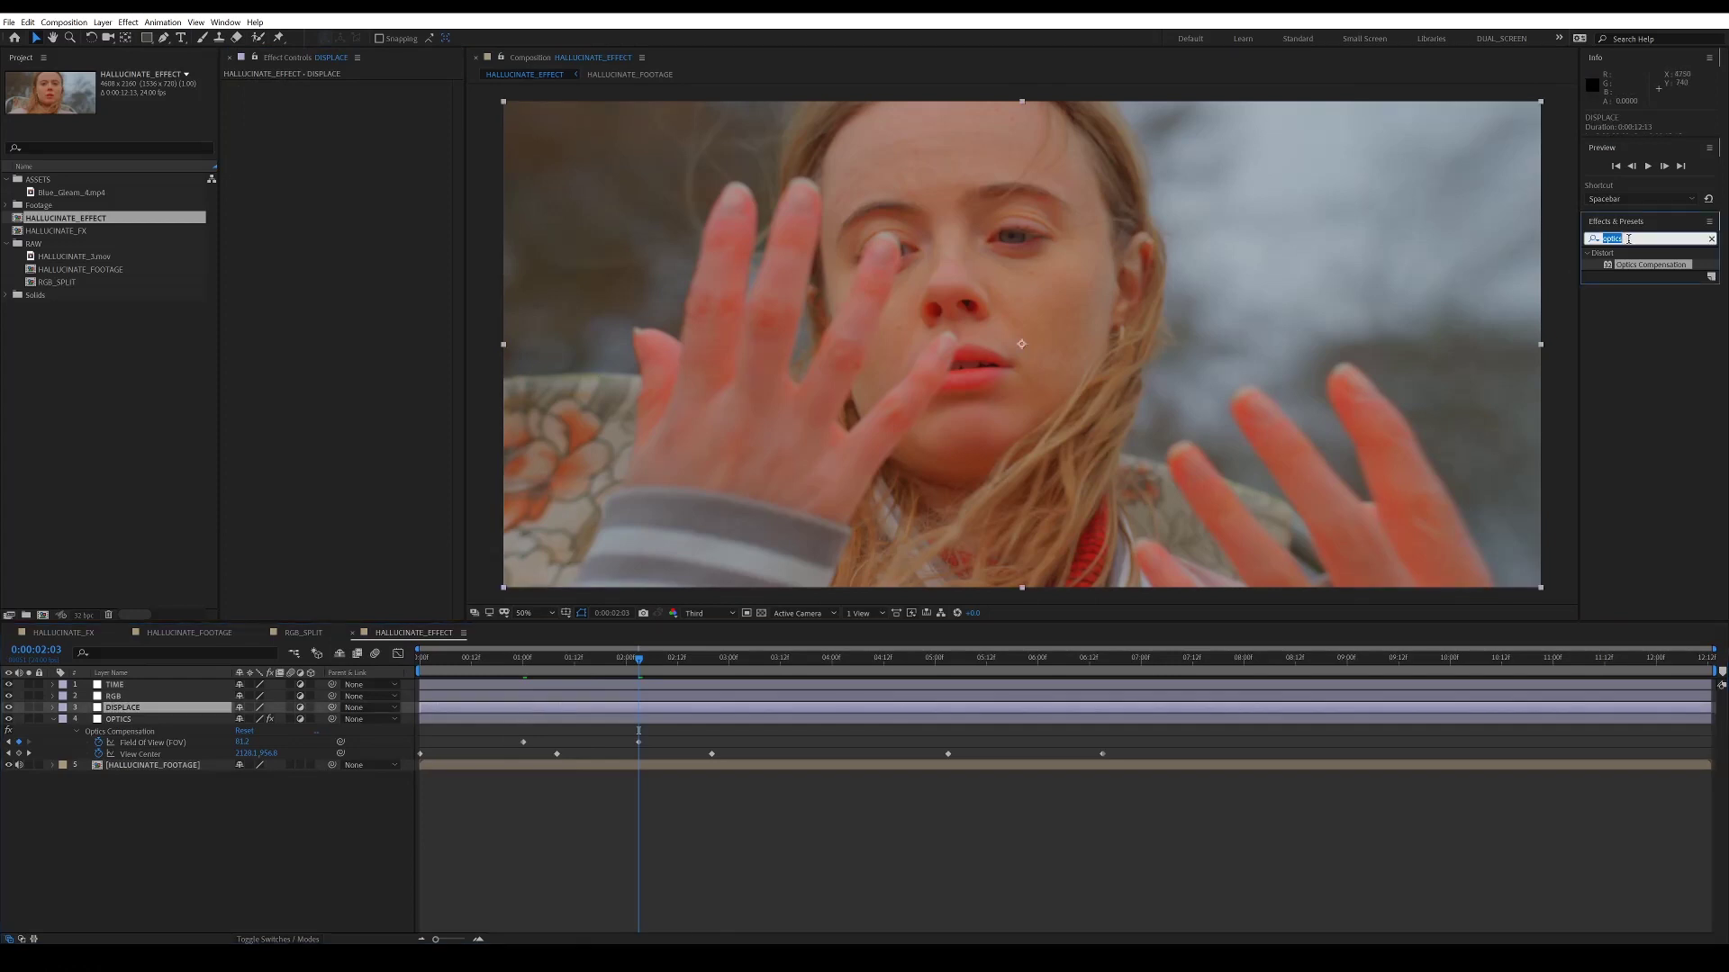
pyautogui.write('displ')
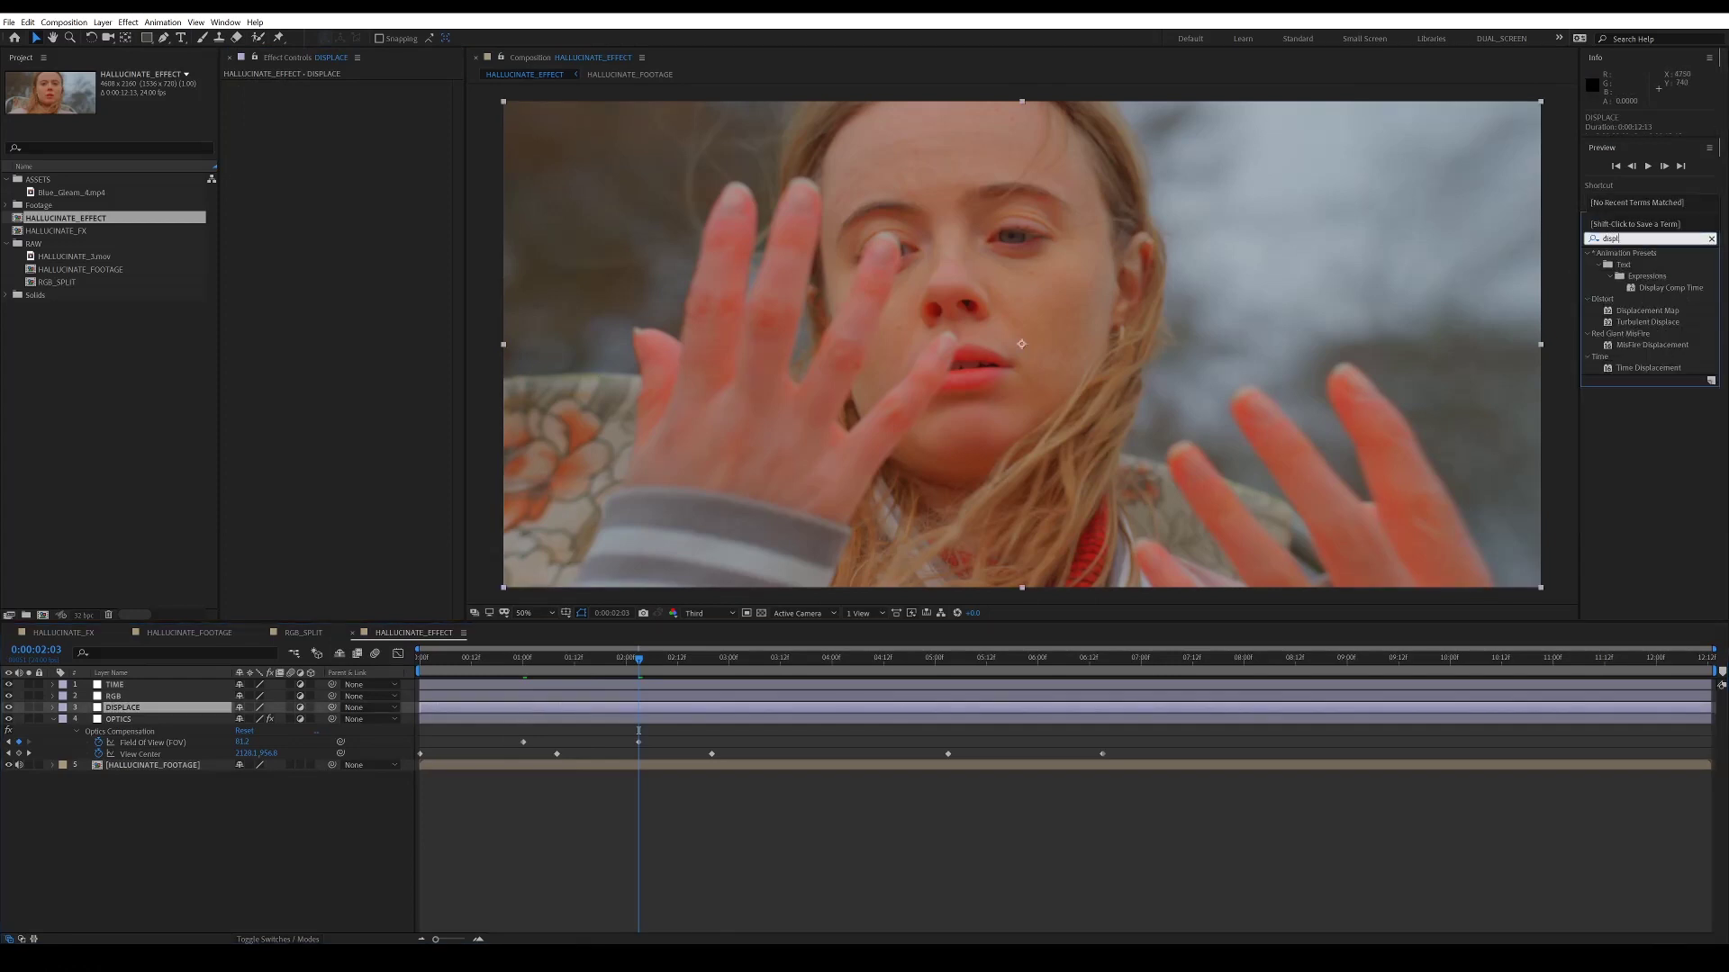
pyautogui.doubleClick(1632, 322)
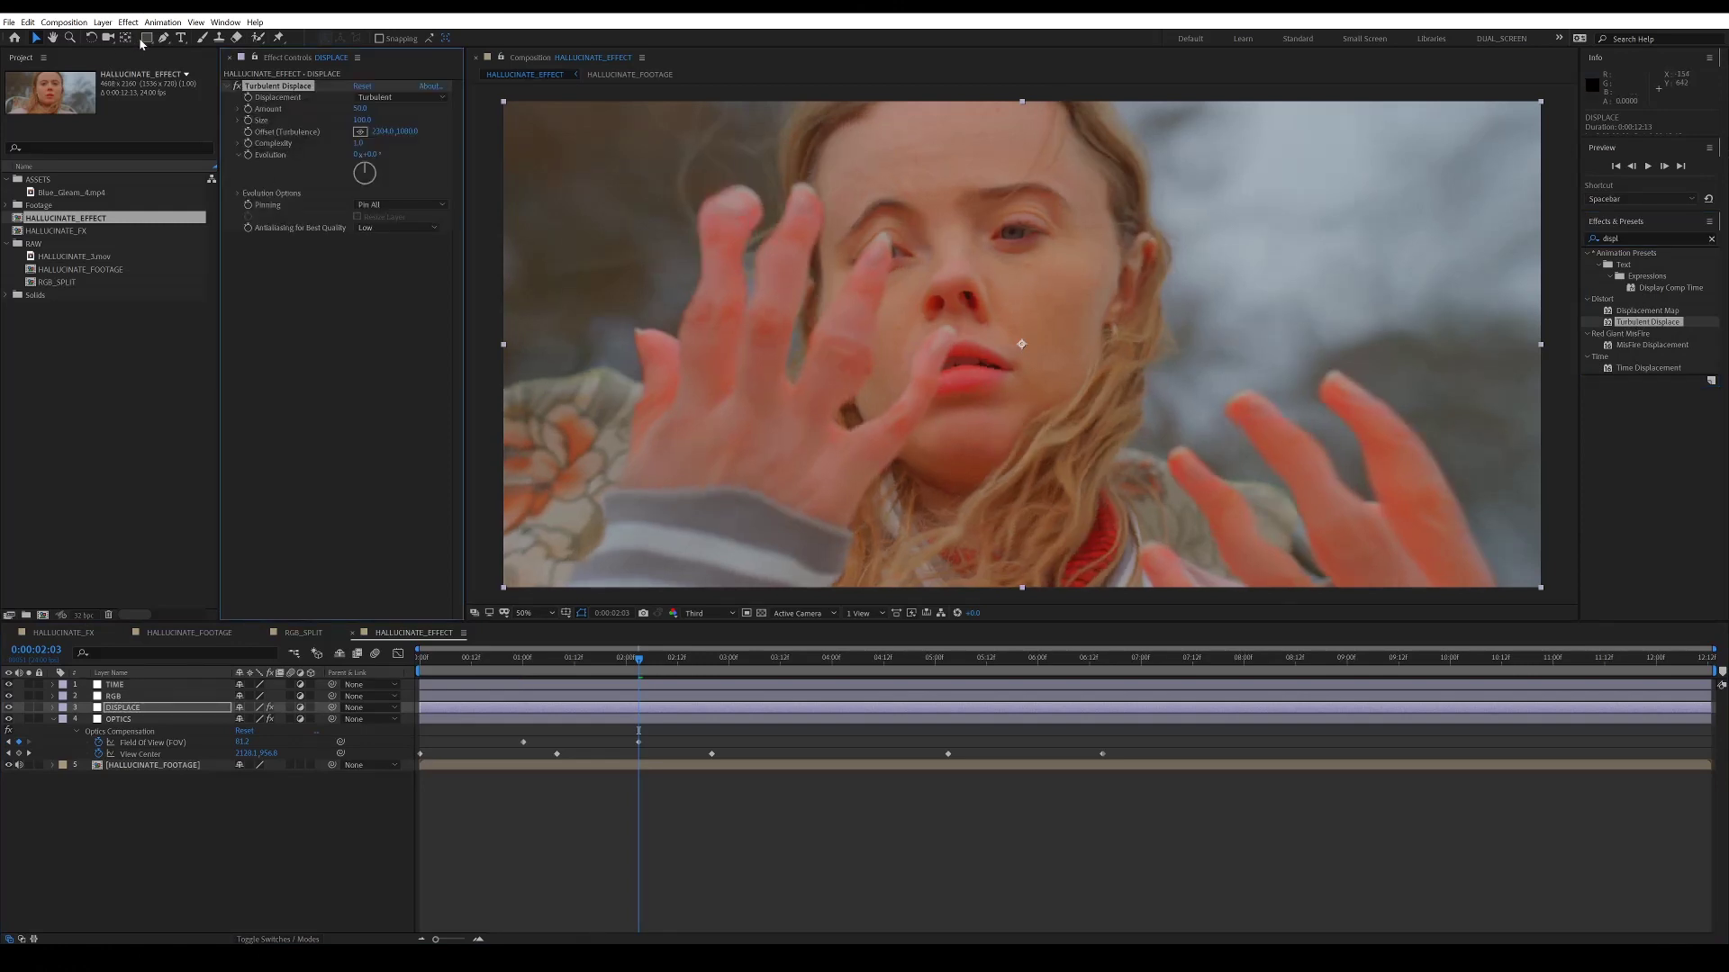
# Draw an elliptical Subtract mask over her face with a 100 px feather
pyautogui.moveTo(141, 42); pyautogui.dragTo(185, 68)
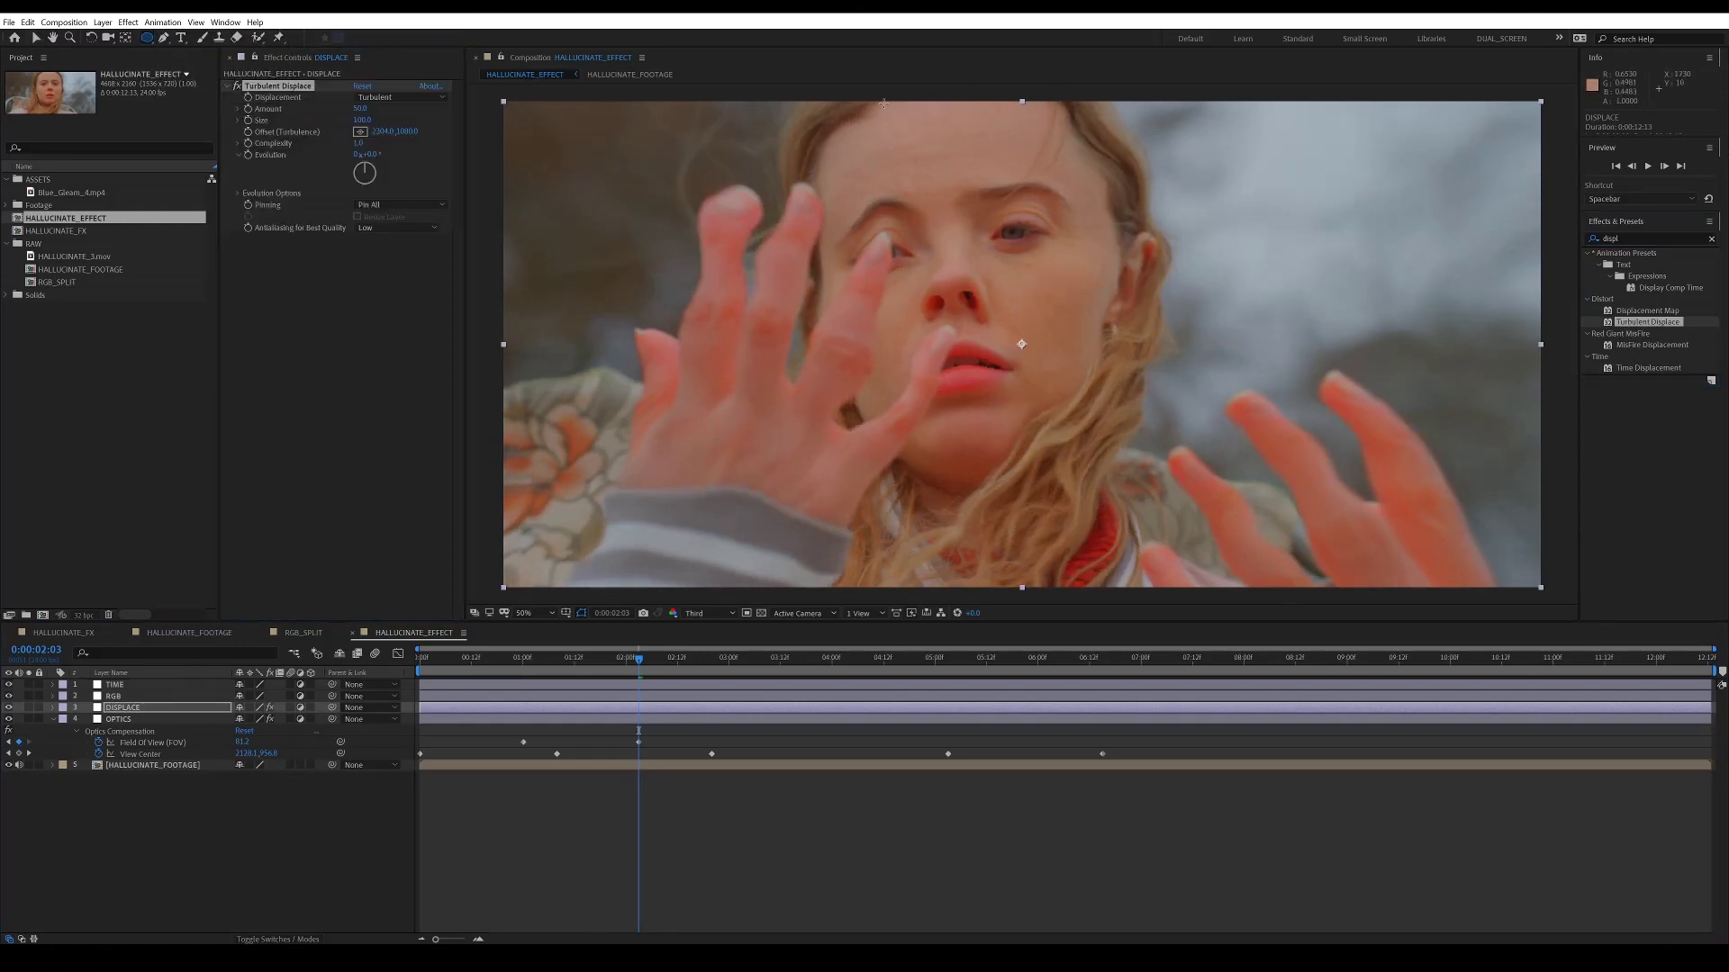
pyautogui.moveTo(791, 89)
pyautogui.mouseDown()
pyautogui.moveTo(982, 351)
pyautogui.moveTo(1175, 535)
pyautogui.mouseUp()
pyautogui.click(260, 731)
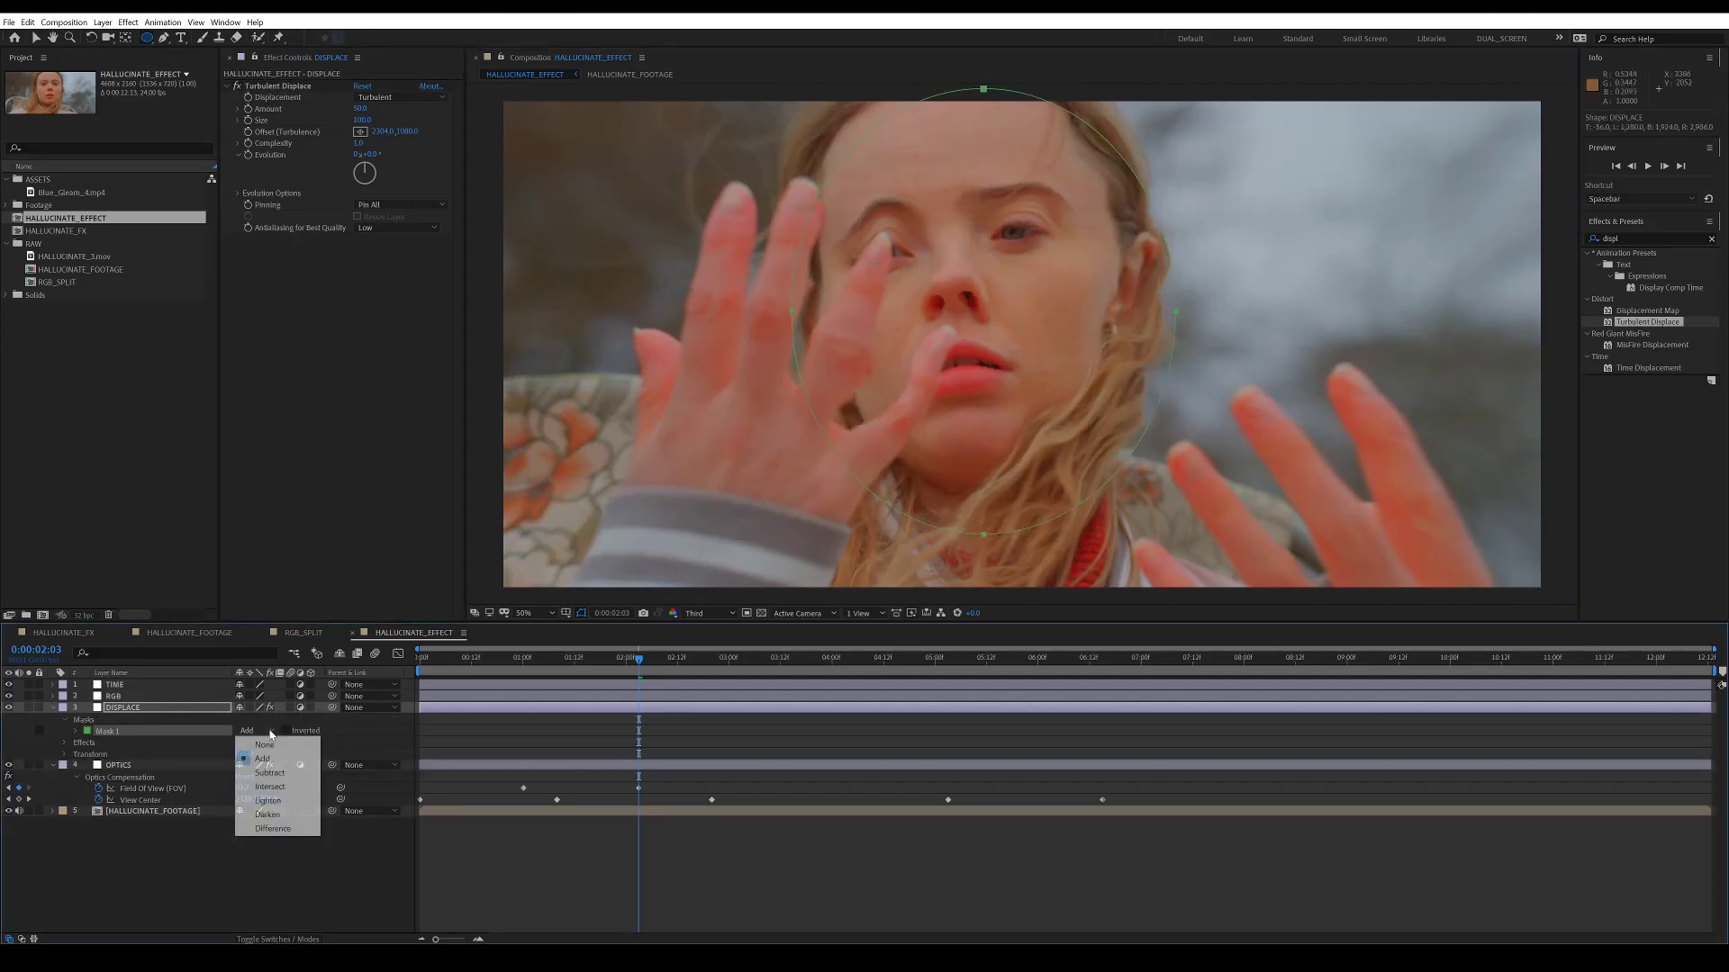
pyautogui.click(270, 772)
pyautogui.press('f')
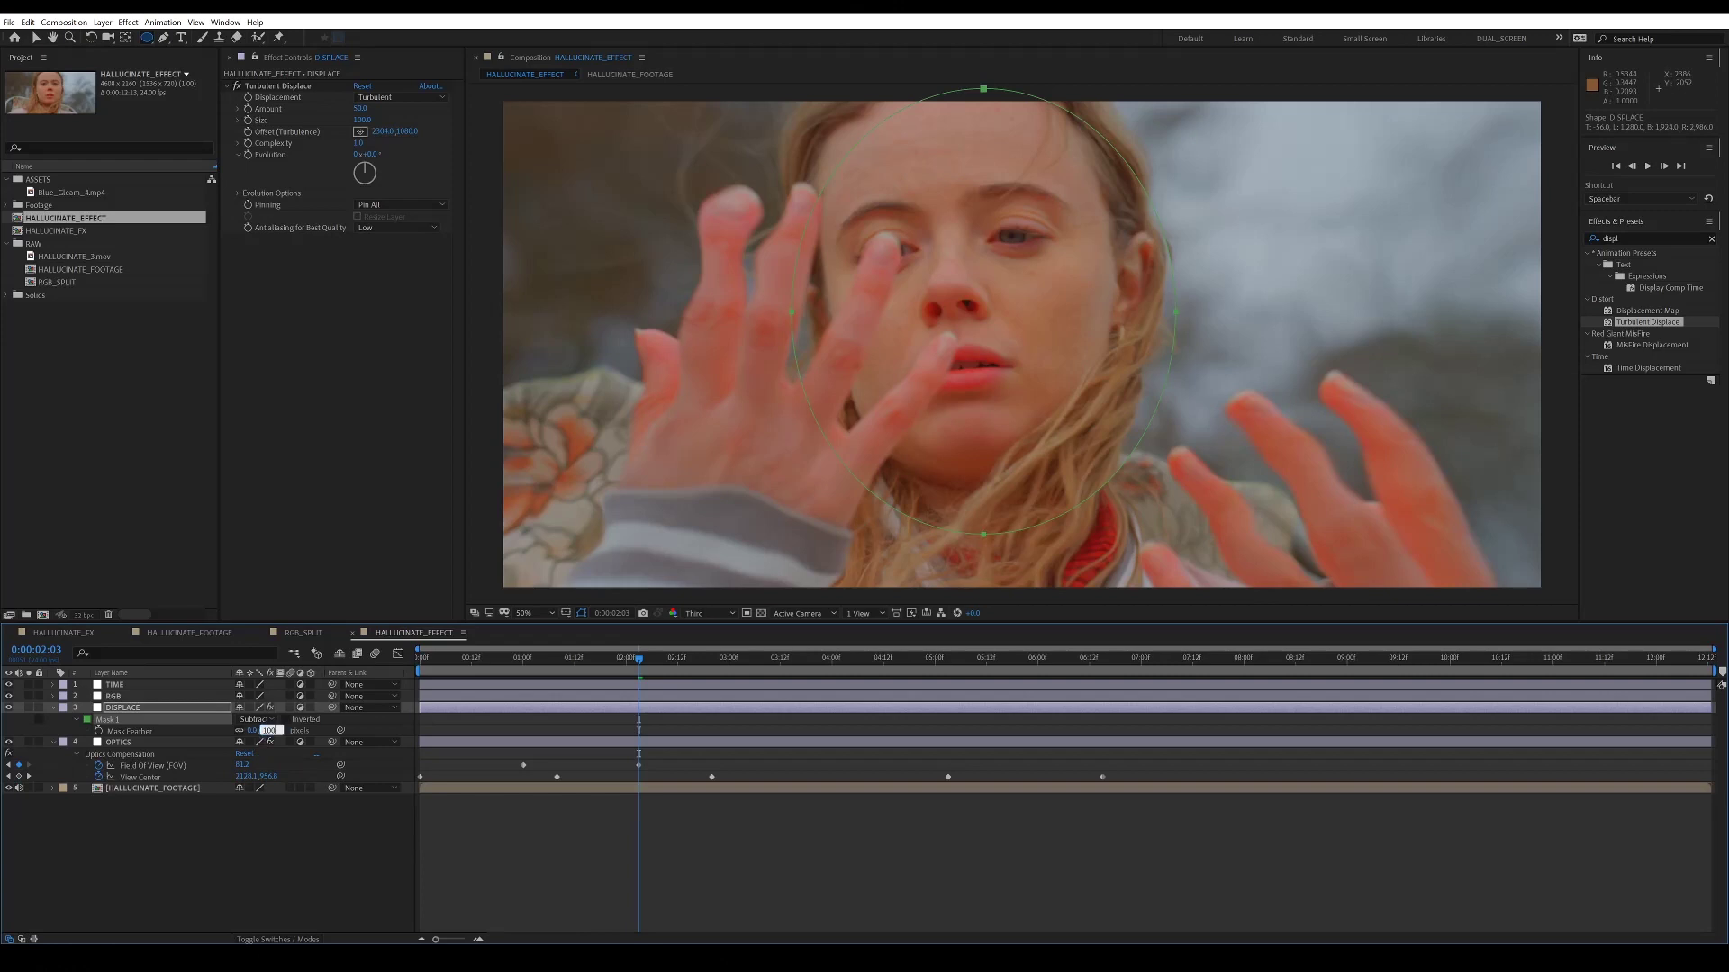
pyautogui.press('Return')
# Scale and position the mask over the face and keyframe its Mask Path
pyautogui.press('v')
pyautogui.doubleClick(793, 312)
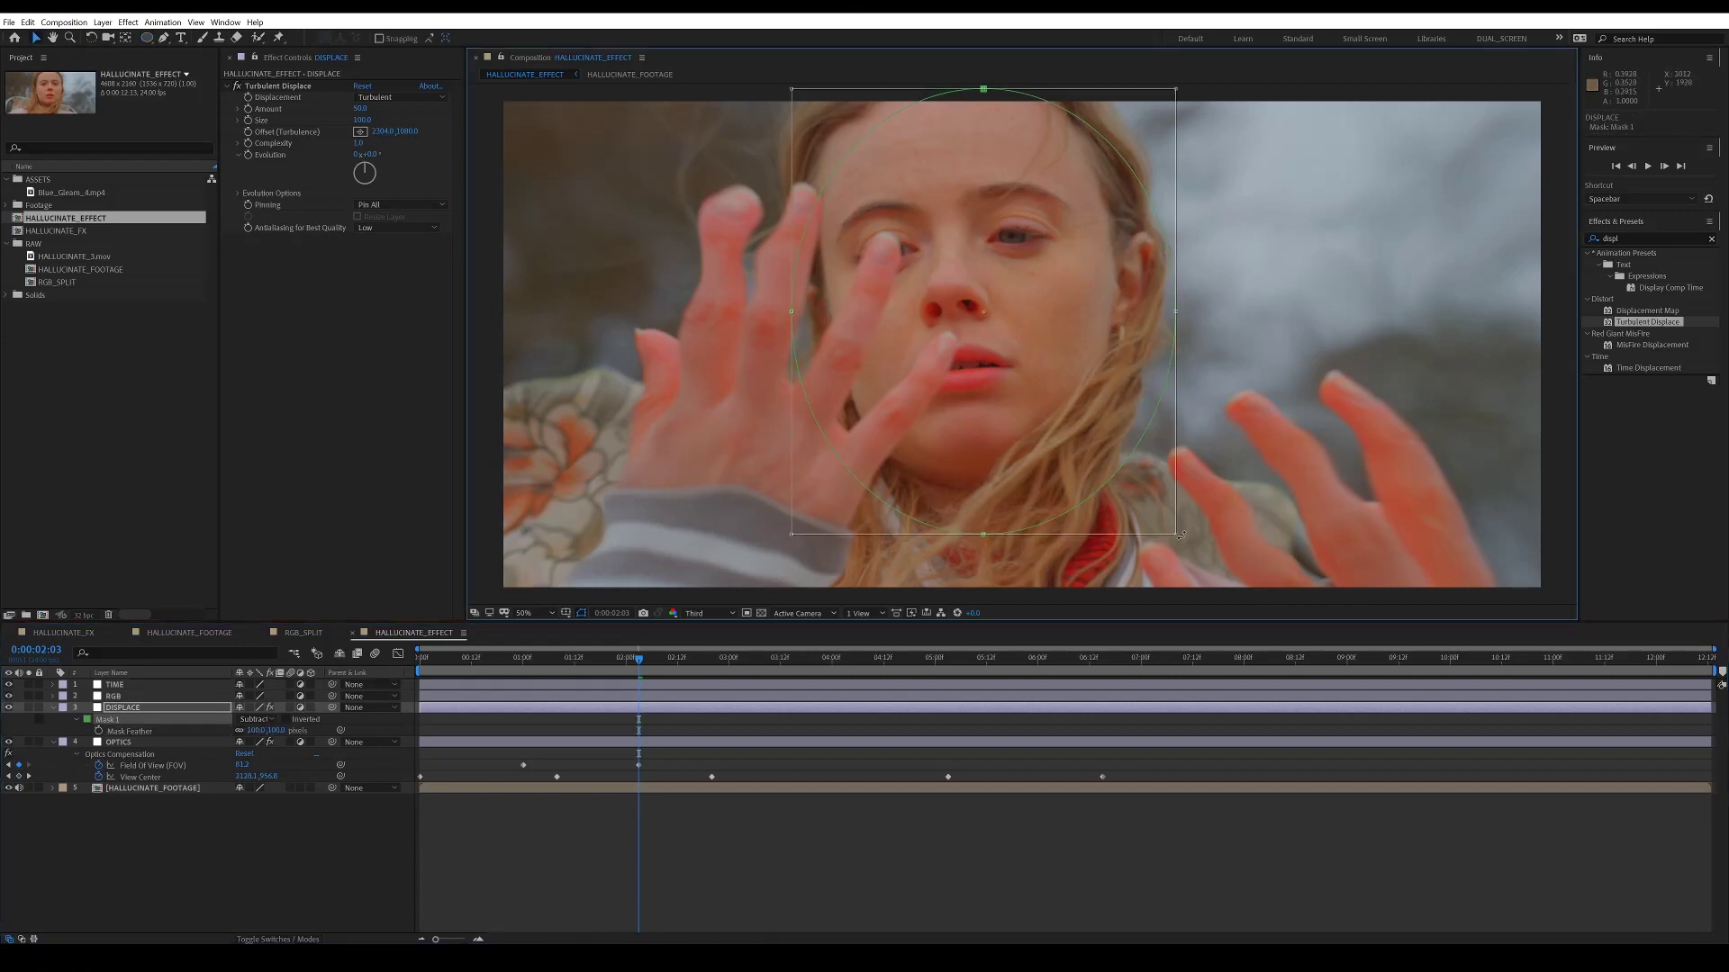
pyautogui.moveTo(1173, 537); pyautogui.dragTo(1279, 605)
pyautogui.moveTo(1094, 505); pyautogui.dragTo(1080, 514)
pyautogui.press('m')
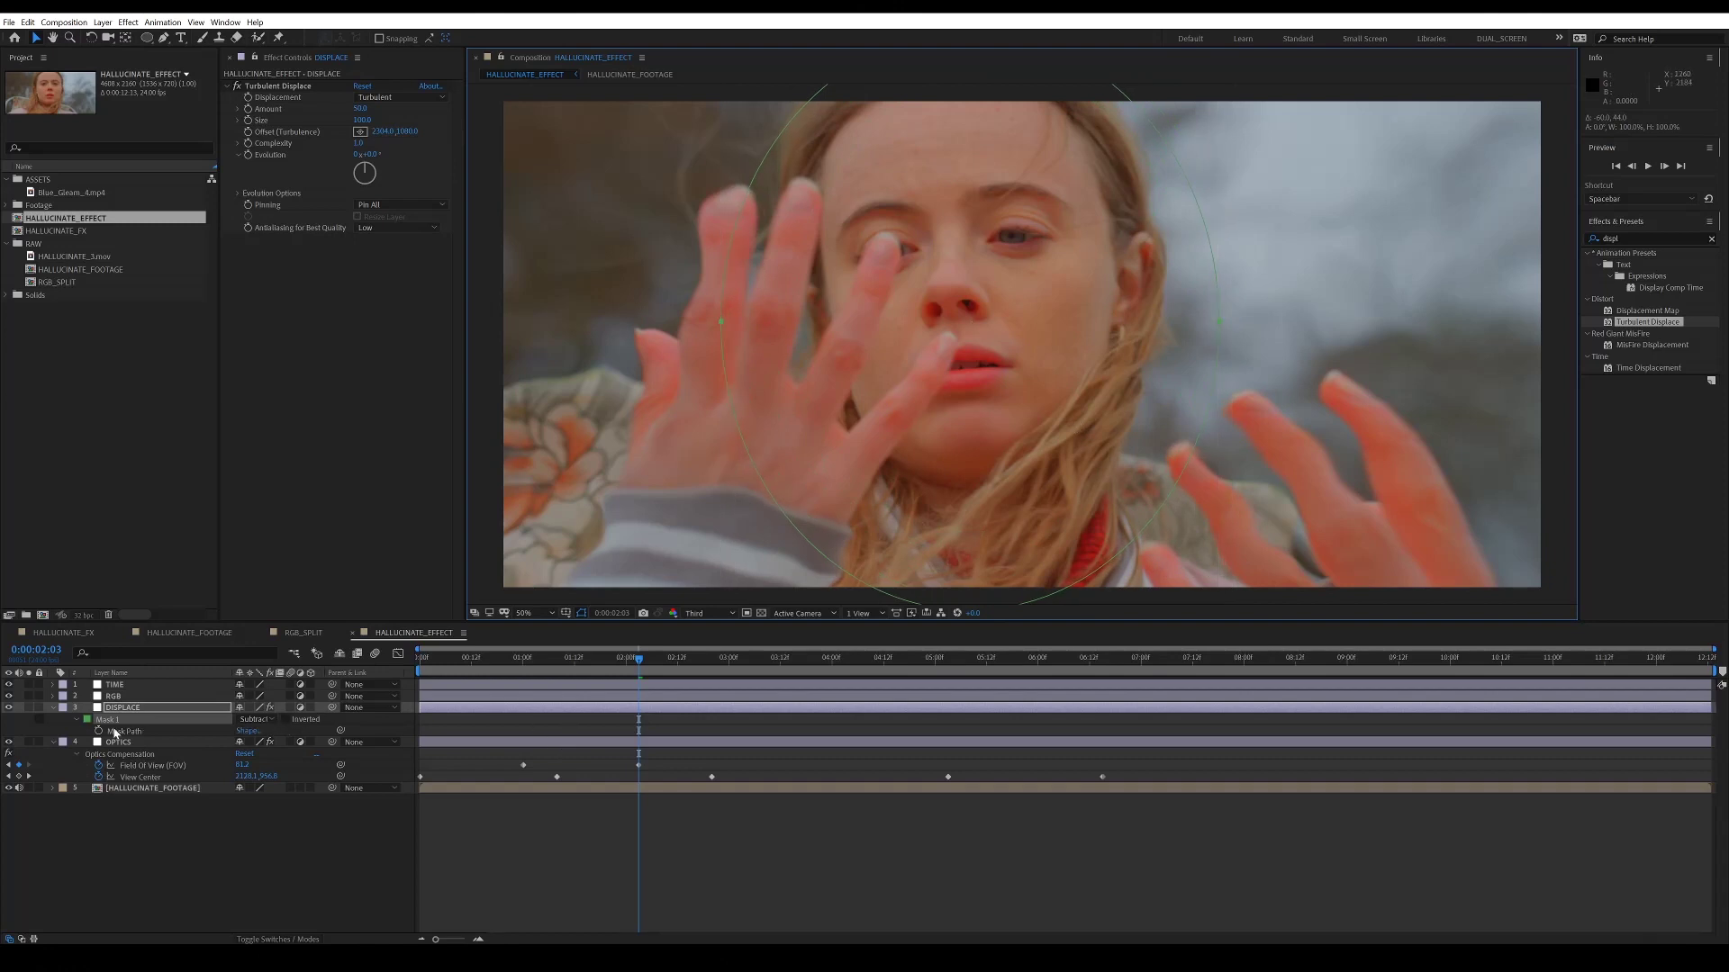
pyautogui.click(99, 732)
# Reposition the mask over the face at about 4 seconds and at 6:20
pyautogui.click(844, 659)
pyautogui.doubleClick(782, 510)
pyautogui.moveTo(864, 469); pyautogui.dragTo(859, 449)
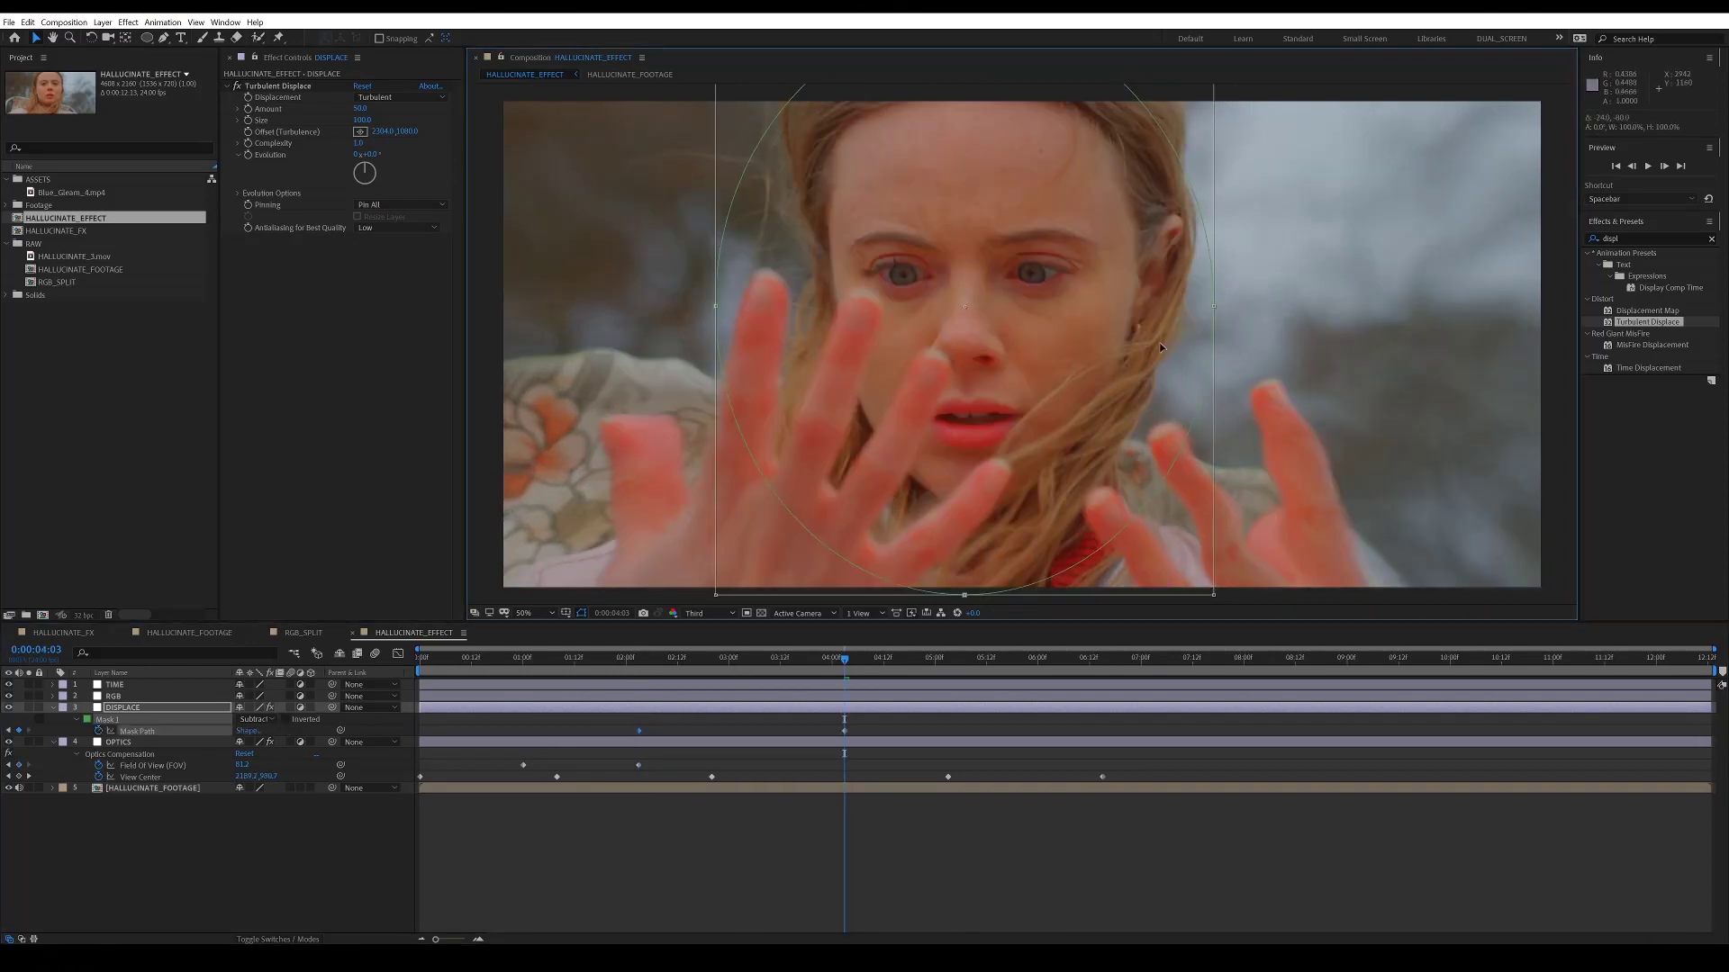
pyautogui.click(455, 660)
pyautogui.click(1122, 658)
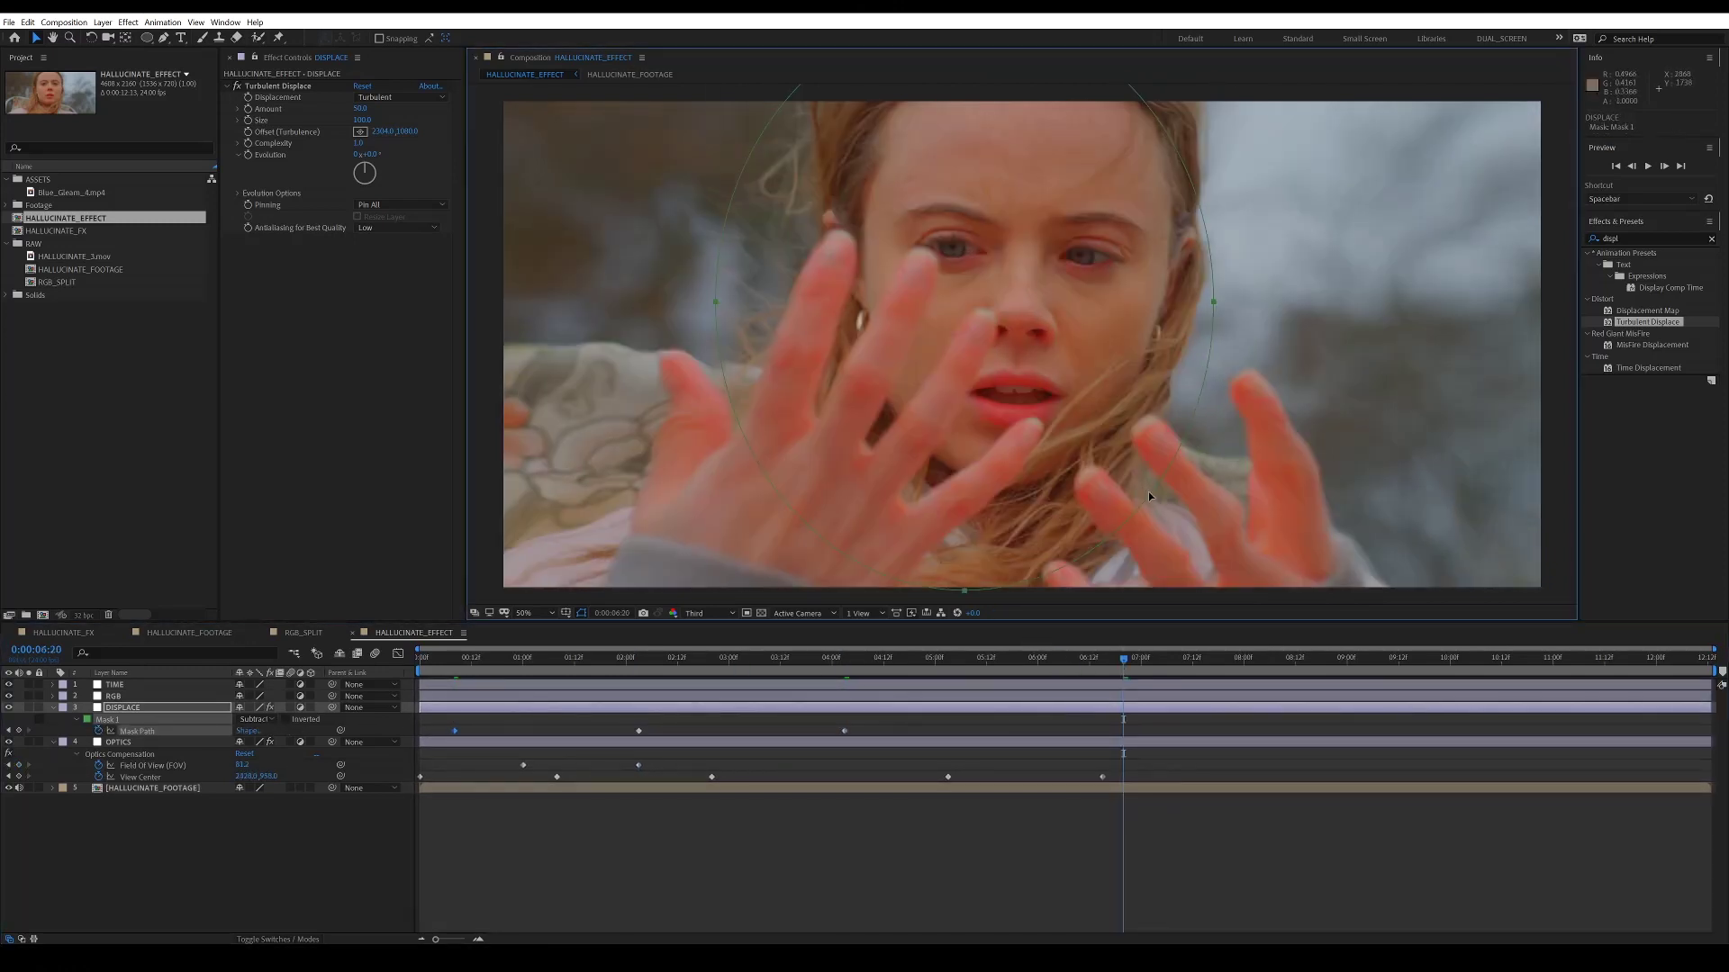
pyautogui.doubleClick(1148, 491)
# Set Turbulent Displace Amount to 20 and Size to 120
pyautogui.click(868, 808)
pyautogui.click(497, 658)
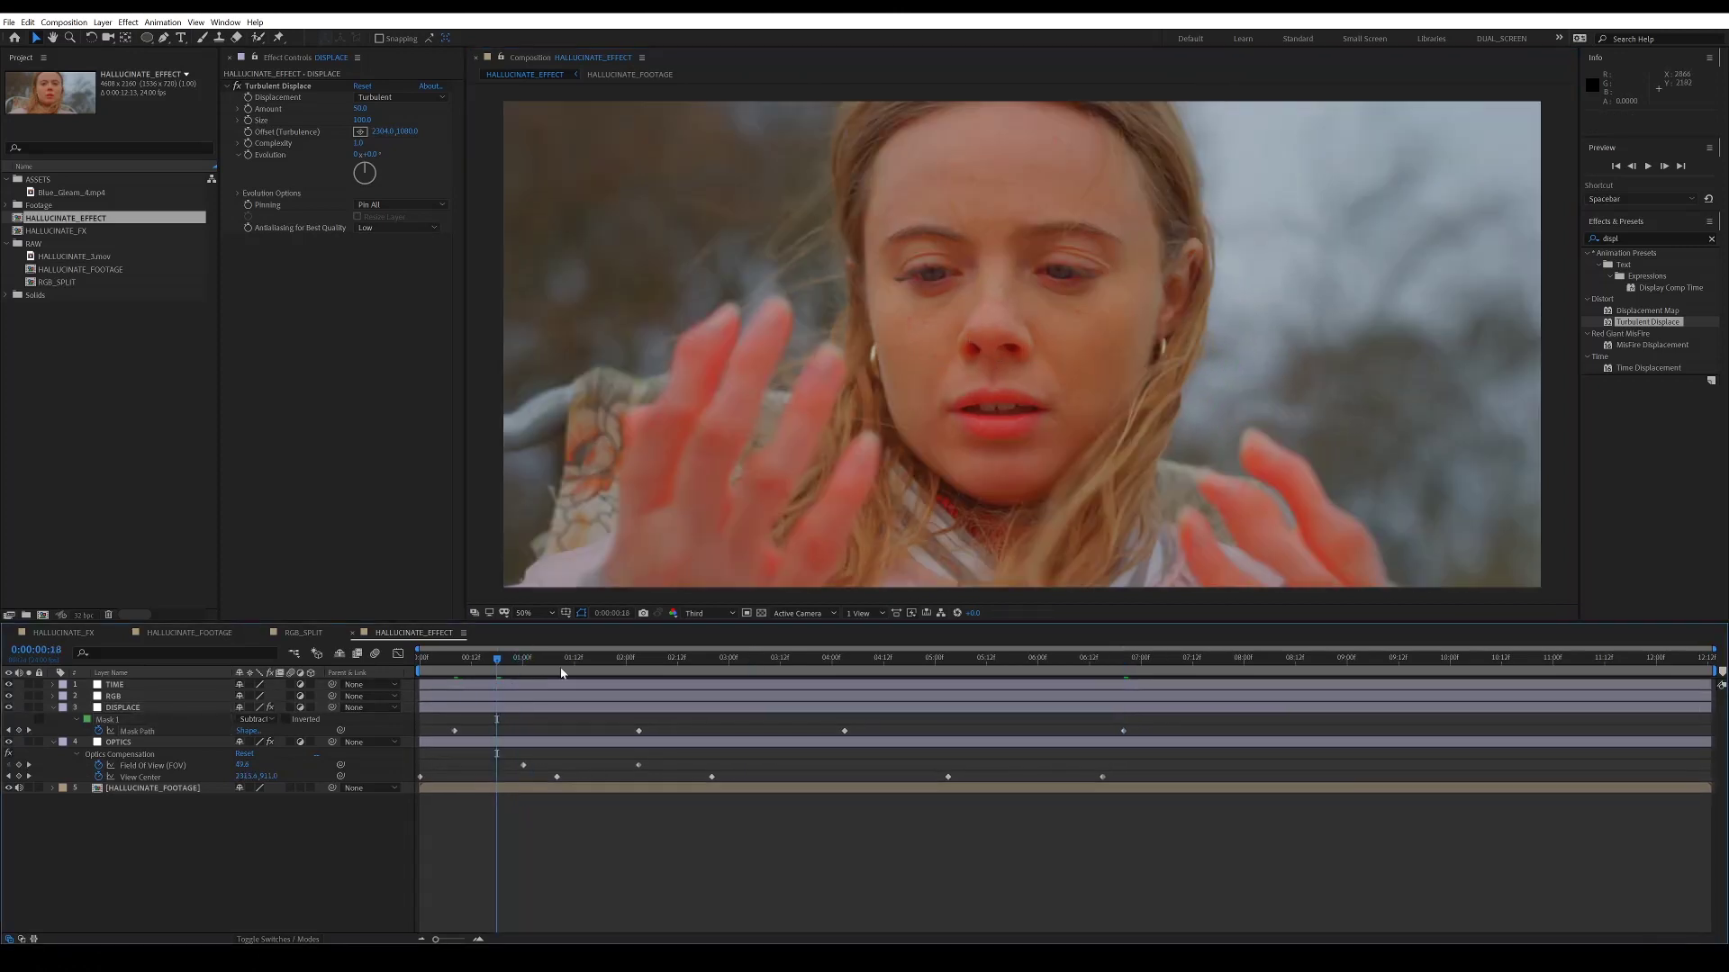
pyautogui.click(360, 108)
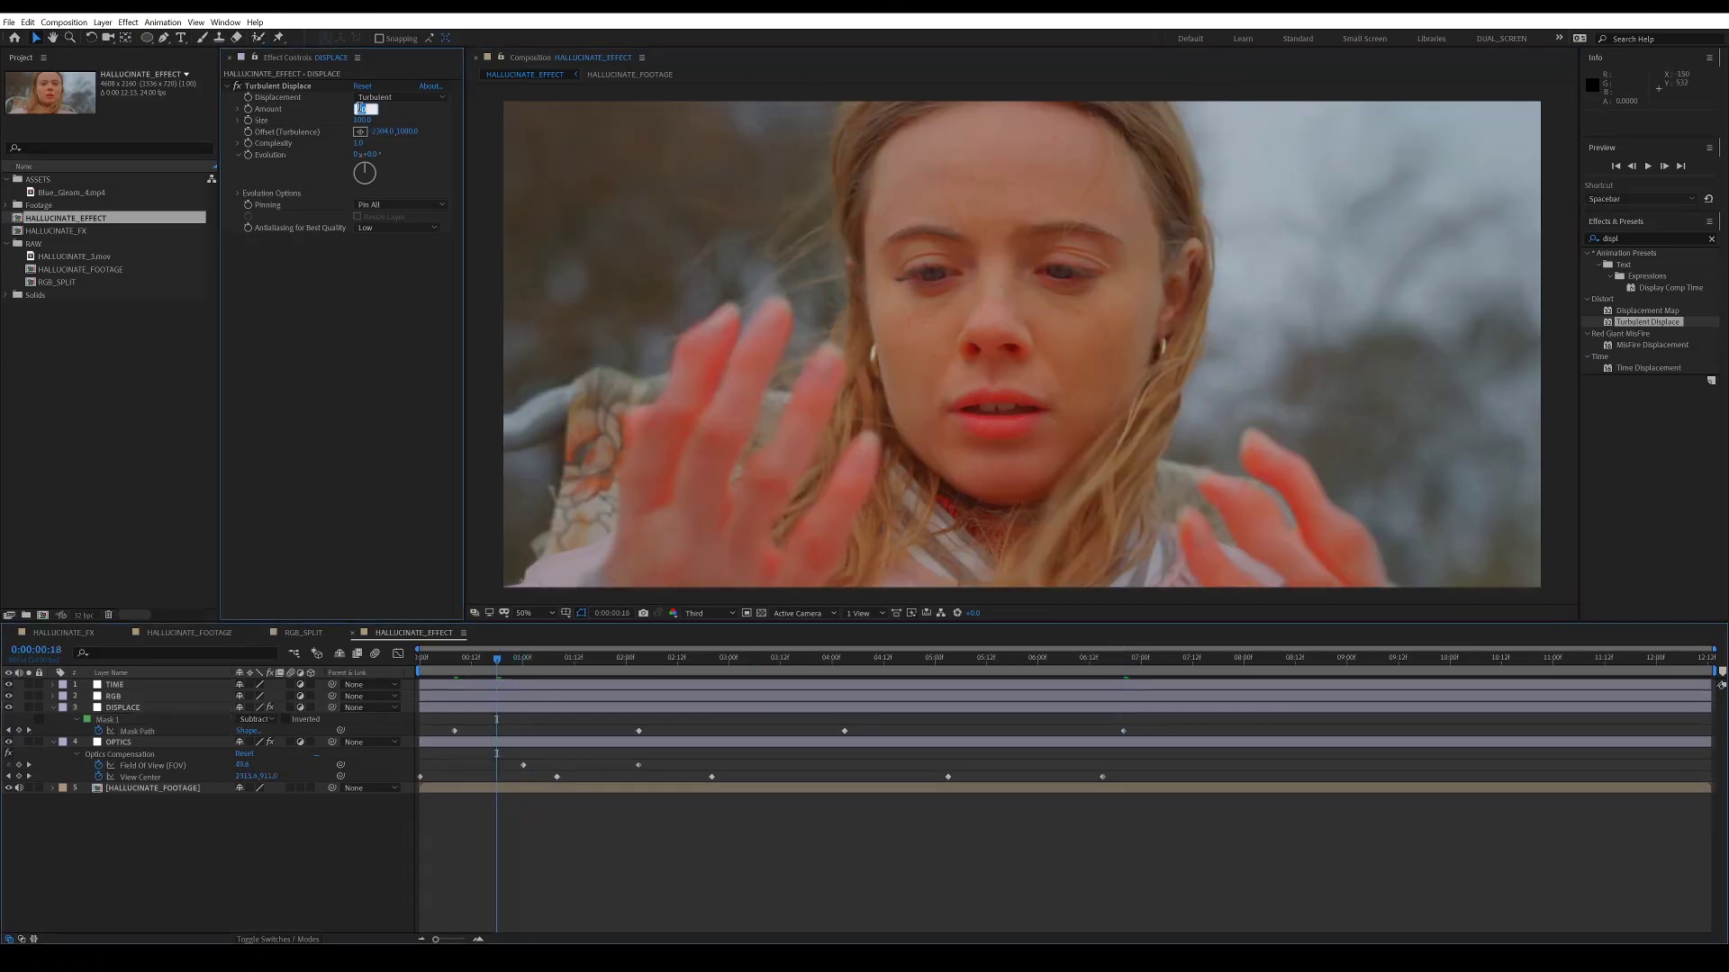
pyautogui.write('20')
pyautogui.press('Tab')
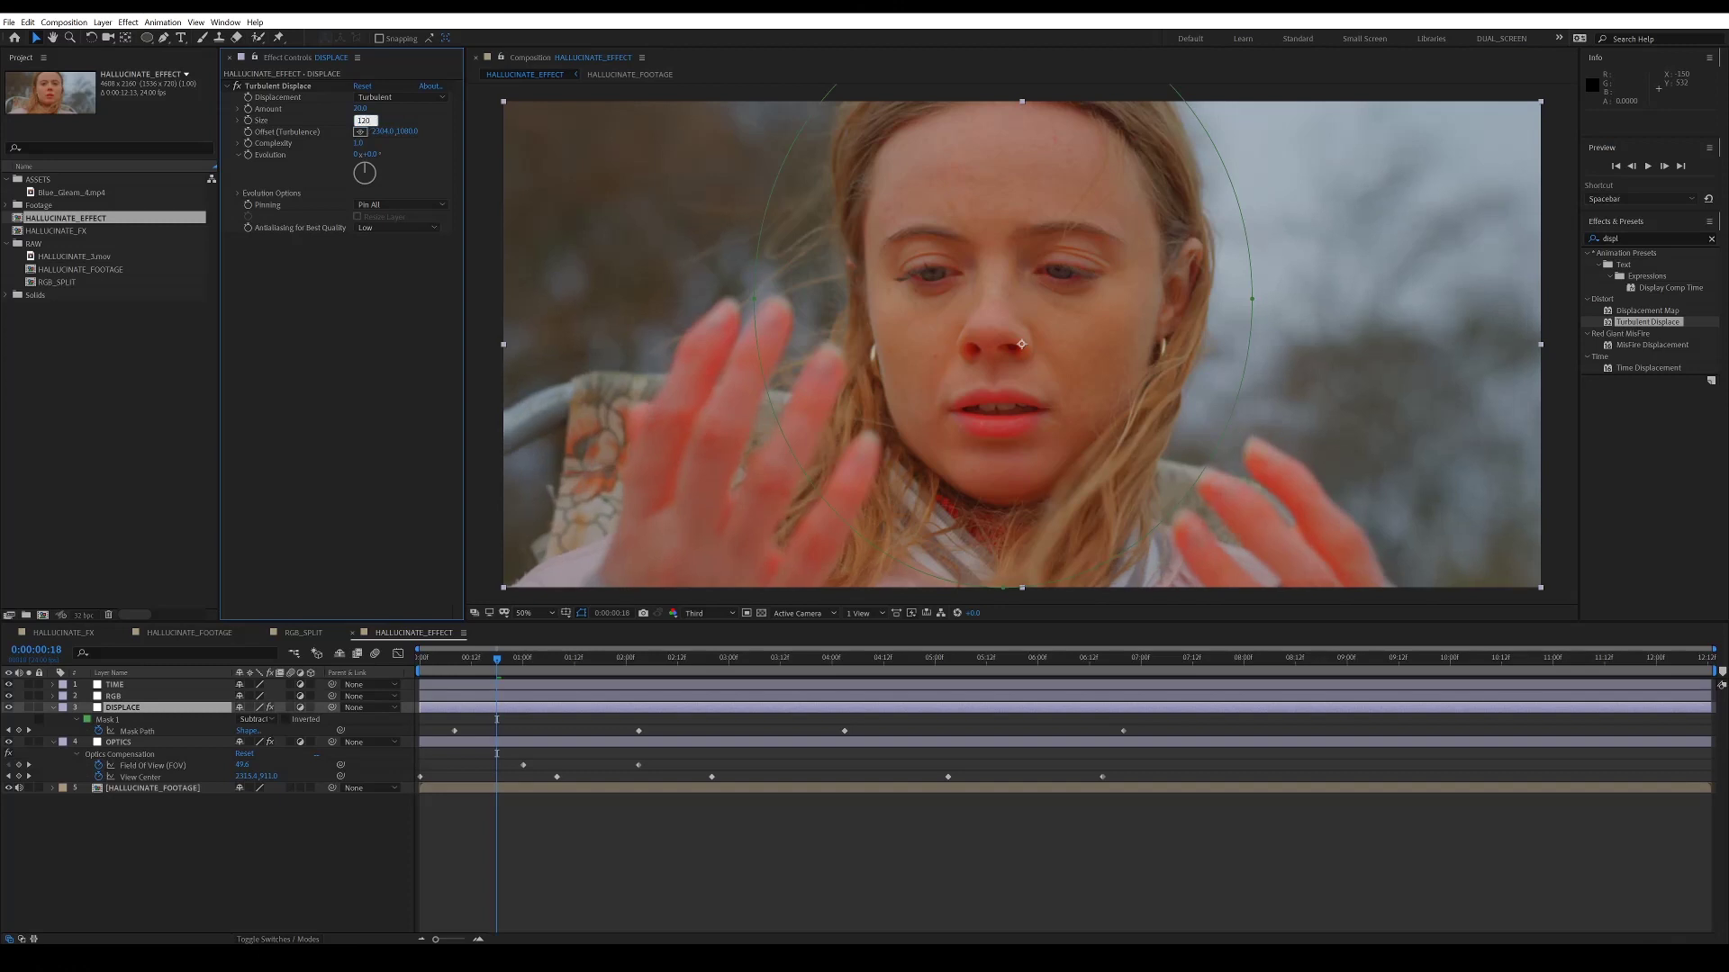
pyautogui.write('120')
pyautogui.press('Return')
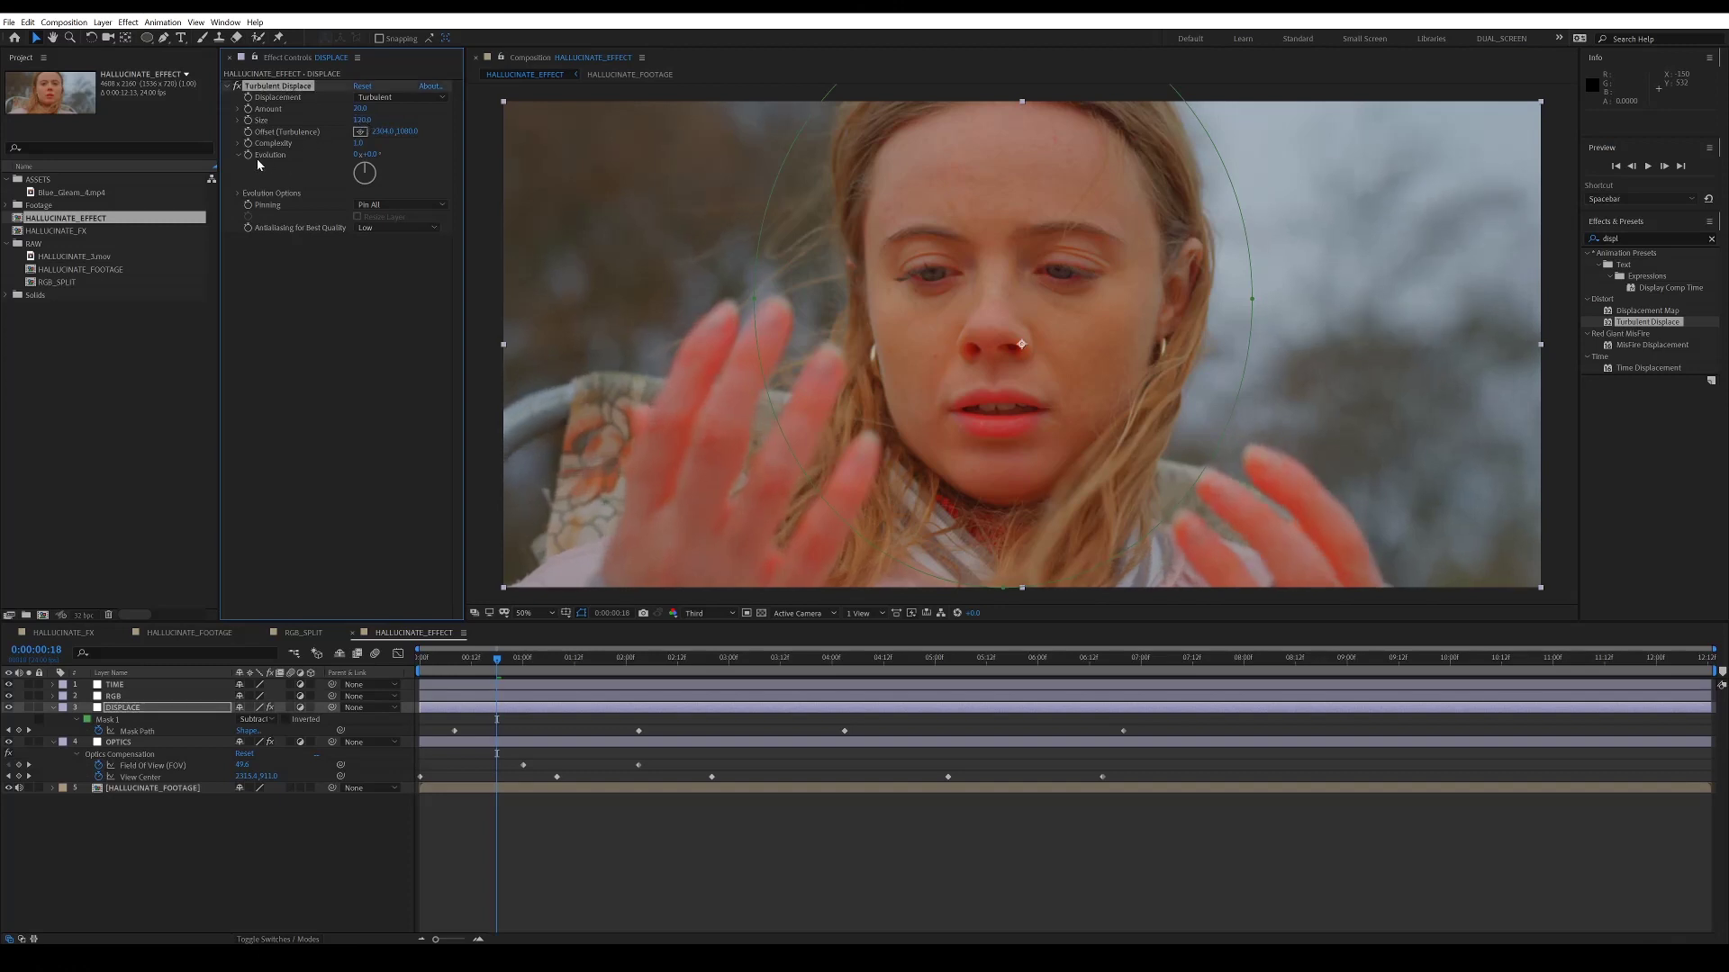
# Drive Turbulent Displace Evolution with a time*200 expression
pyautogui.keyDown('alt'); pyautogui.click(248, 155); pyautogui.keyUp('alt')
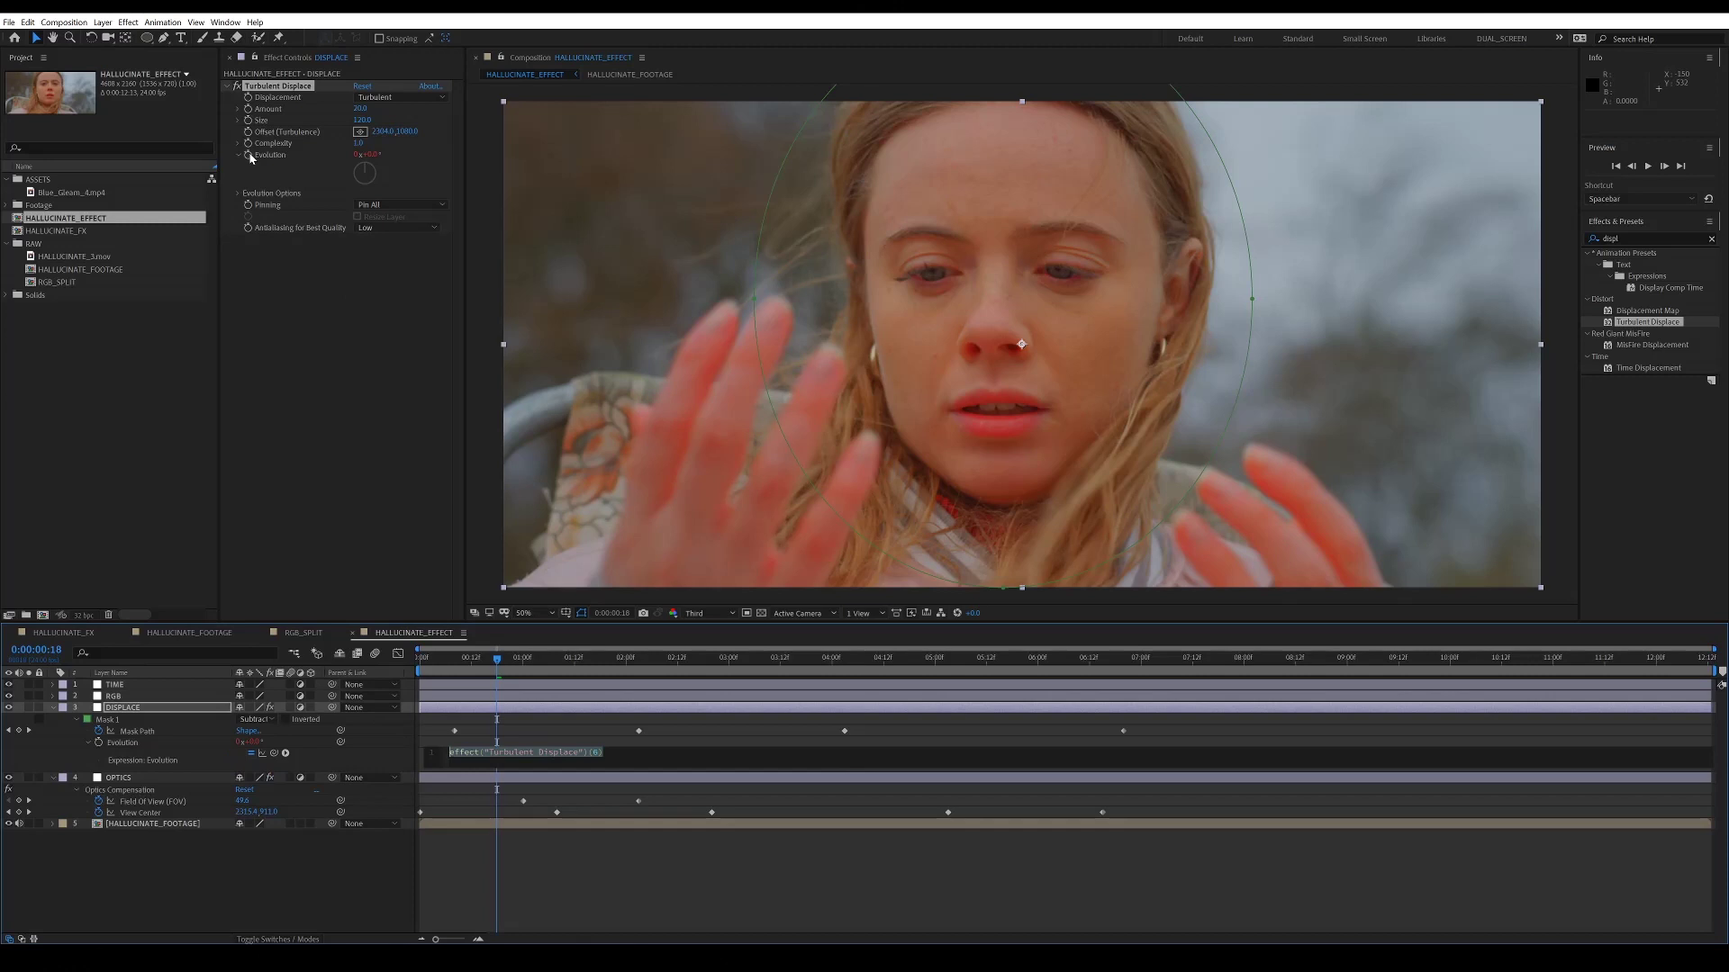
pyautogui.write('time*200')
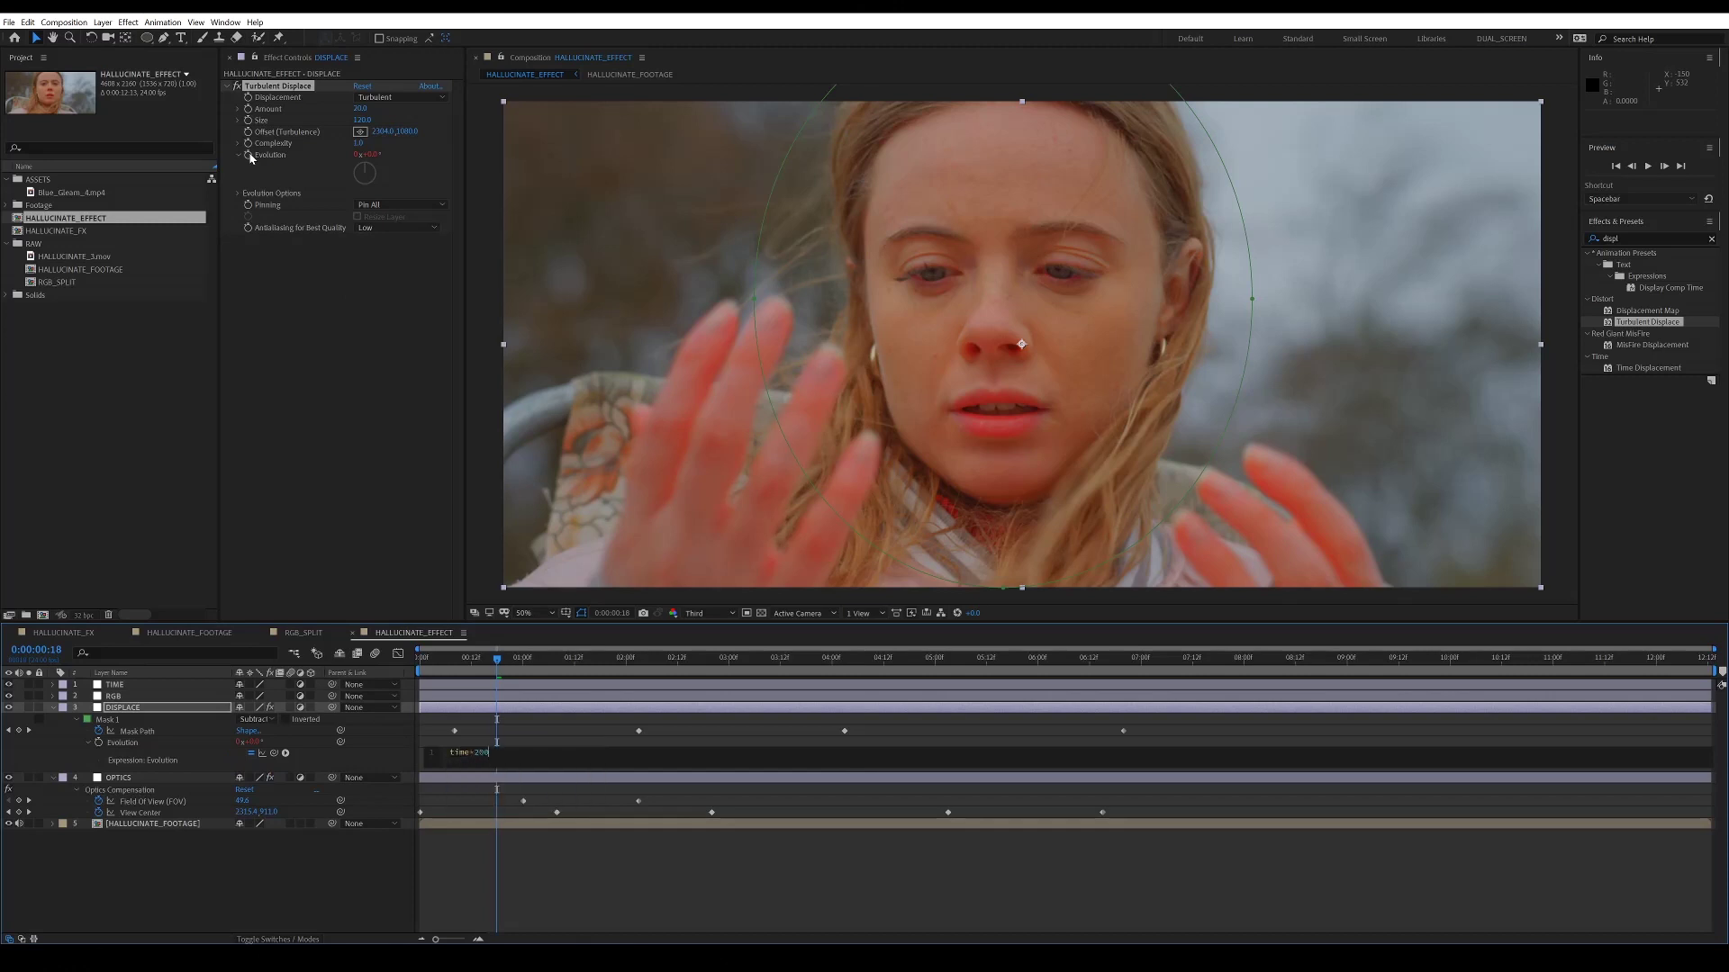
pyautogui.click(328, 333)
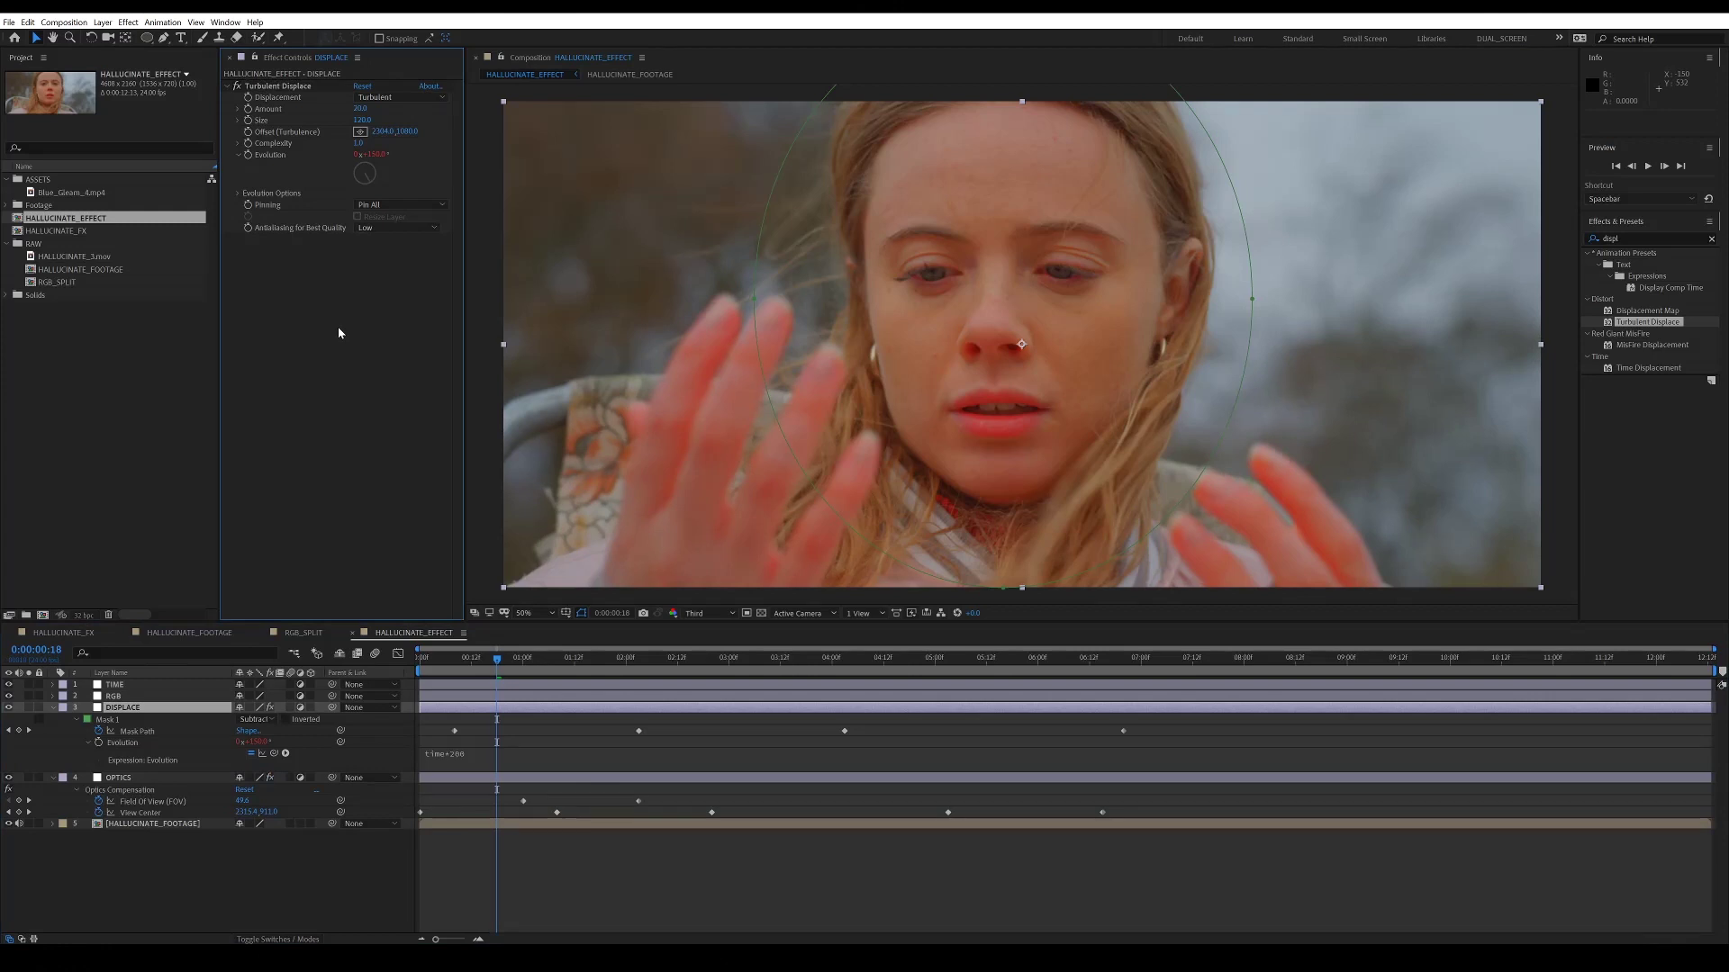
# Add Quick Chromatic Aberration to RGB with channels pushed apart, then move RGB below OPTICS
pyautogui.click(143, 698)
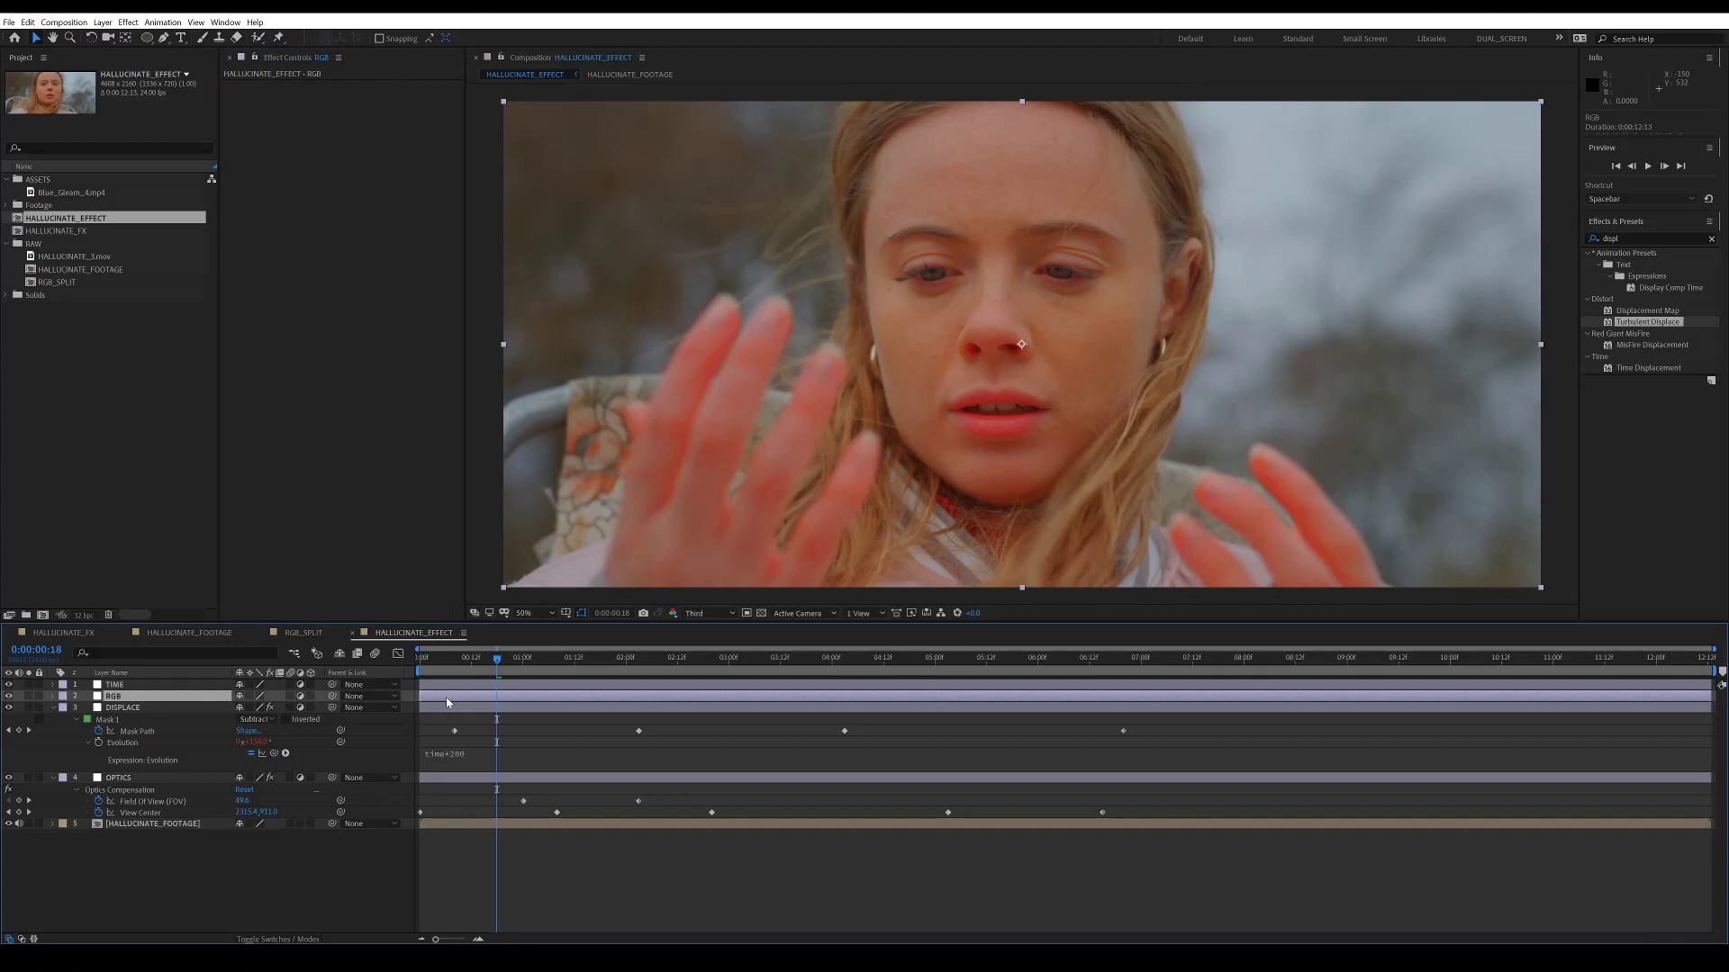
pyautogui.click(1594, 238)
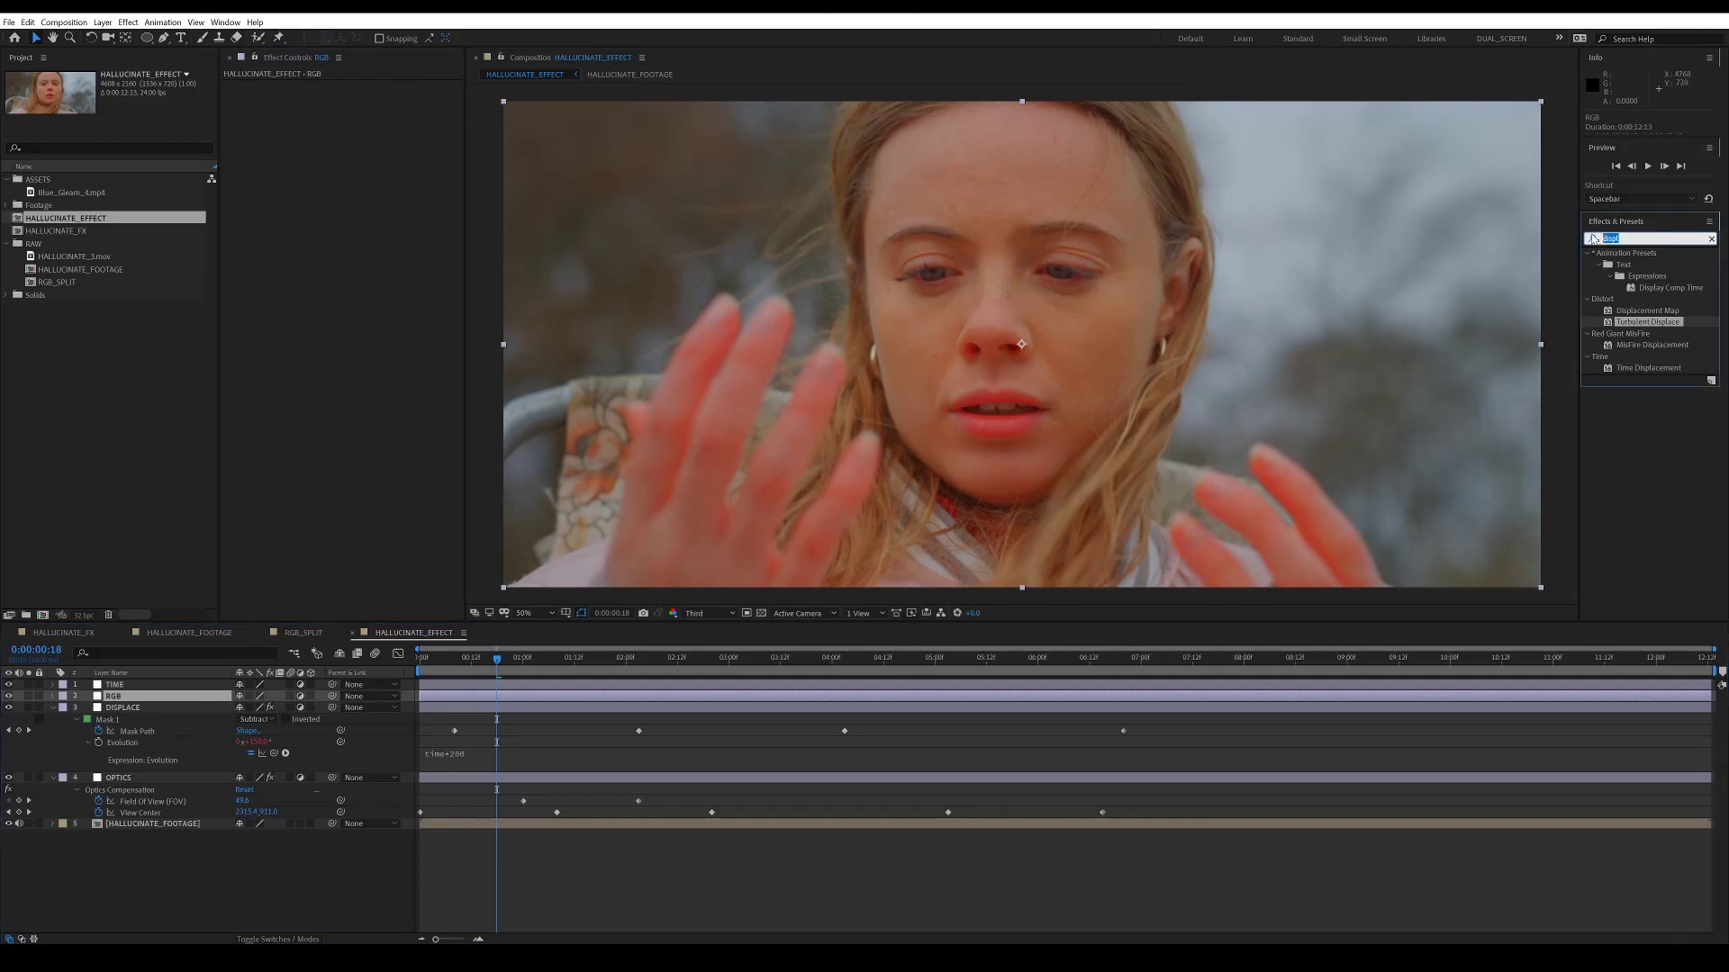
pyautogui.write('quick')
pyautogui.moveTo(1662, 265); pyautogui.dragTo(768, 703)
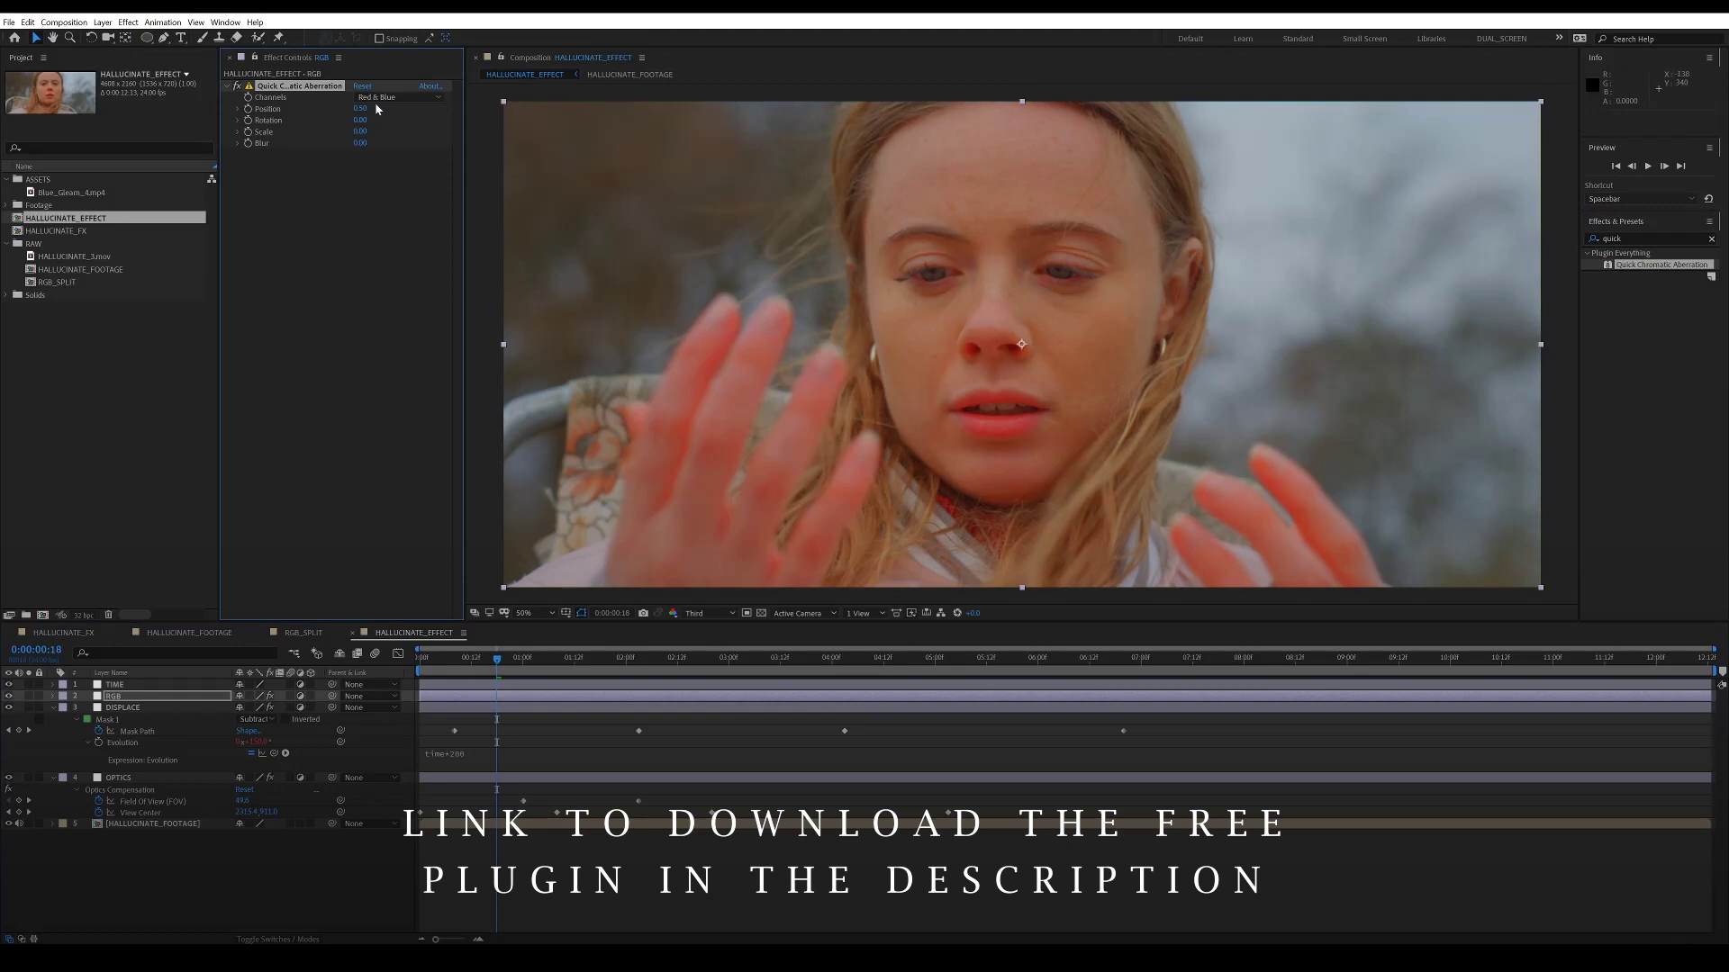
pyautogui.moveTo(362, 108)
pyautogui.mouseDown()
pyautogui.moveTo(385, 109)
pyautogui.moveTo(368, 109)
pyautogui.mouseUp()
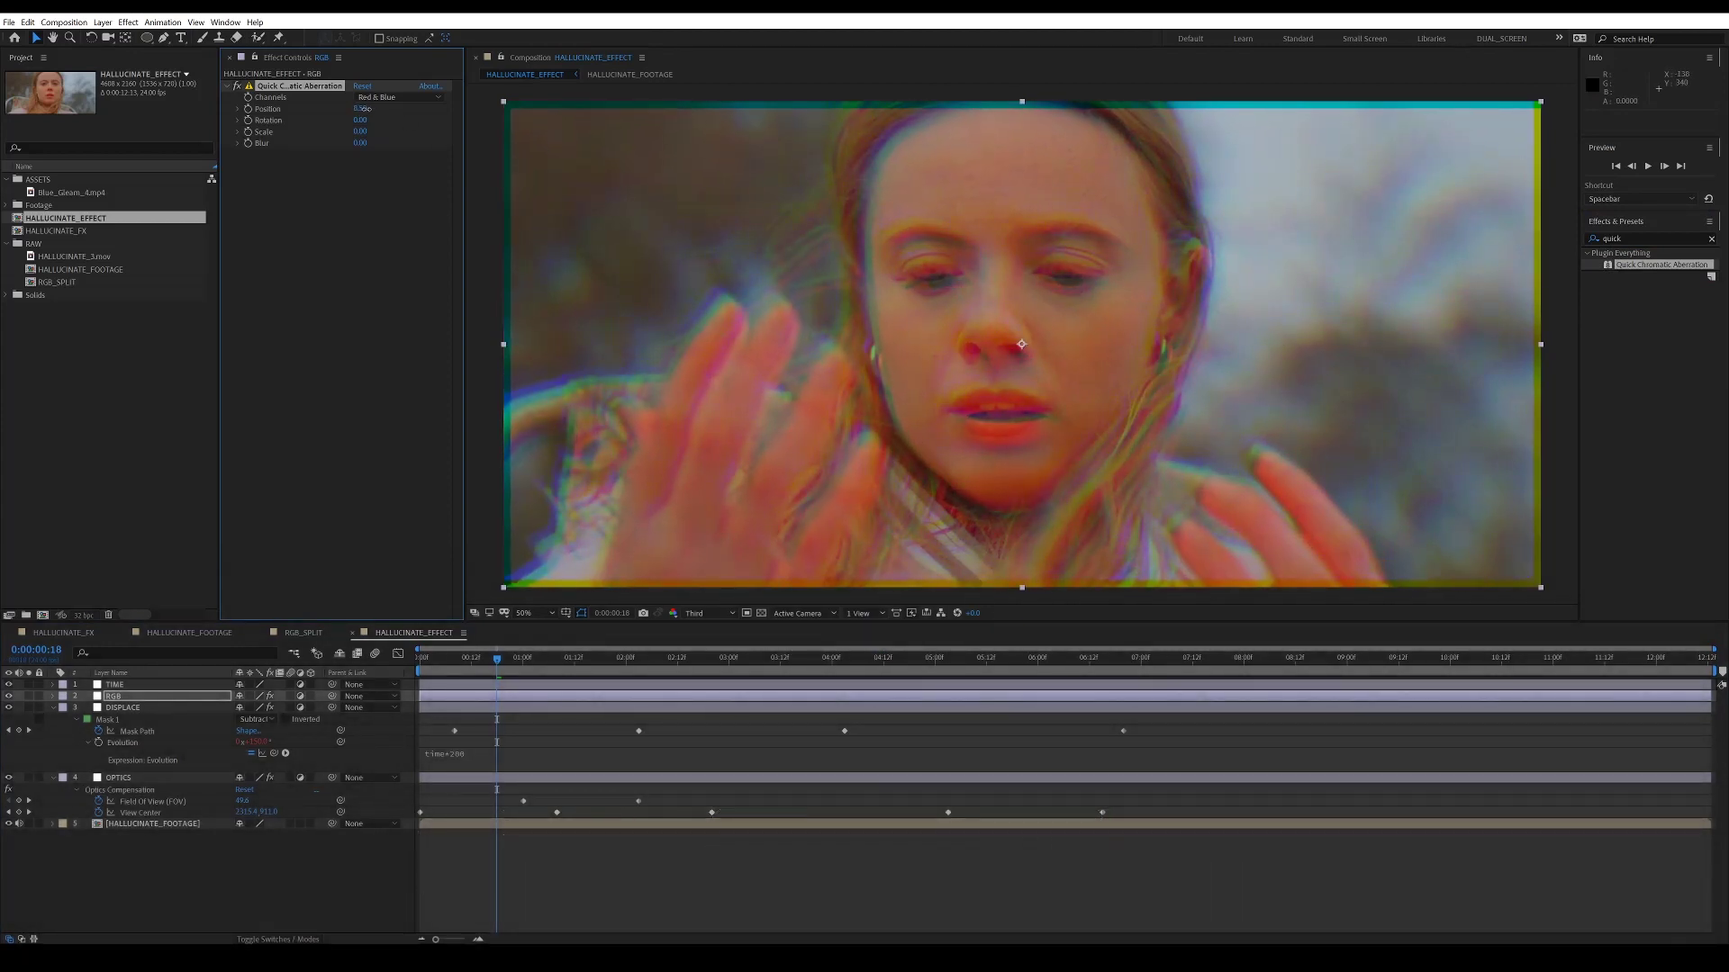
pyautogui.click(368, 230)
pyautogui.moveTo(149, 699); pyautogui.dragTo(149, 807)
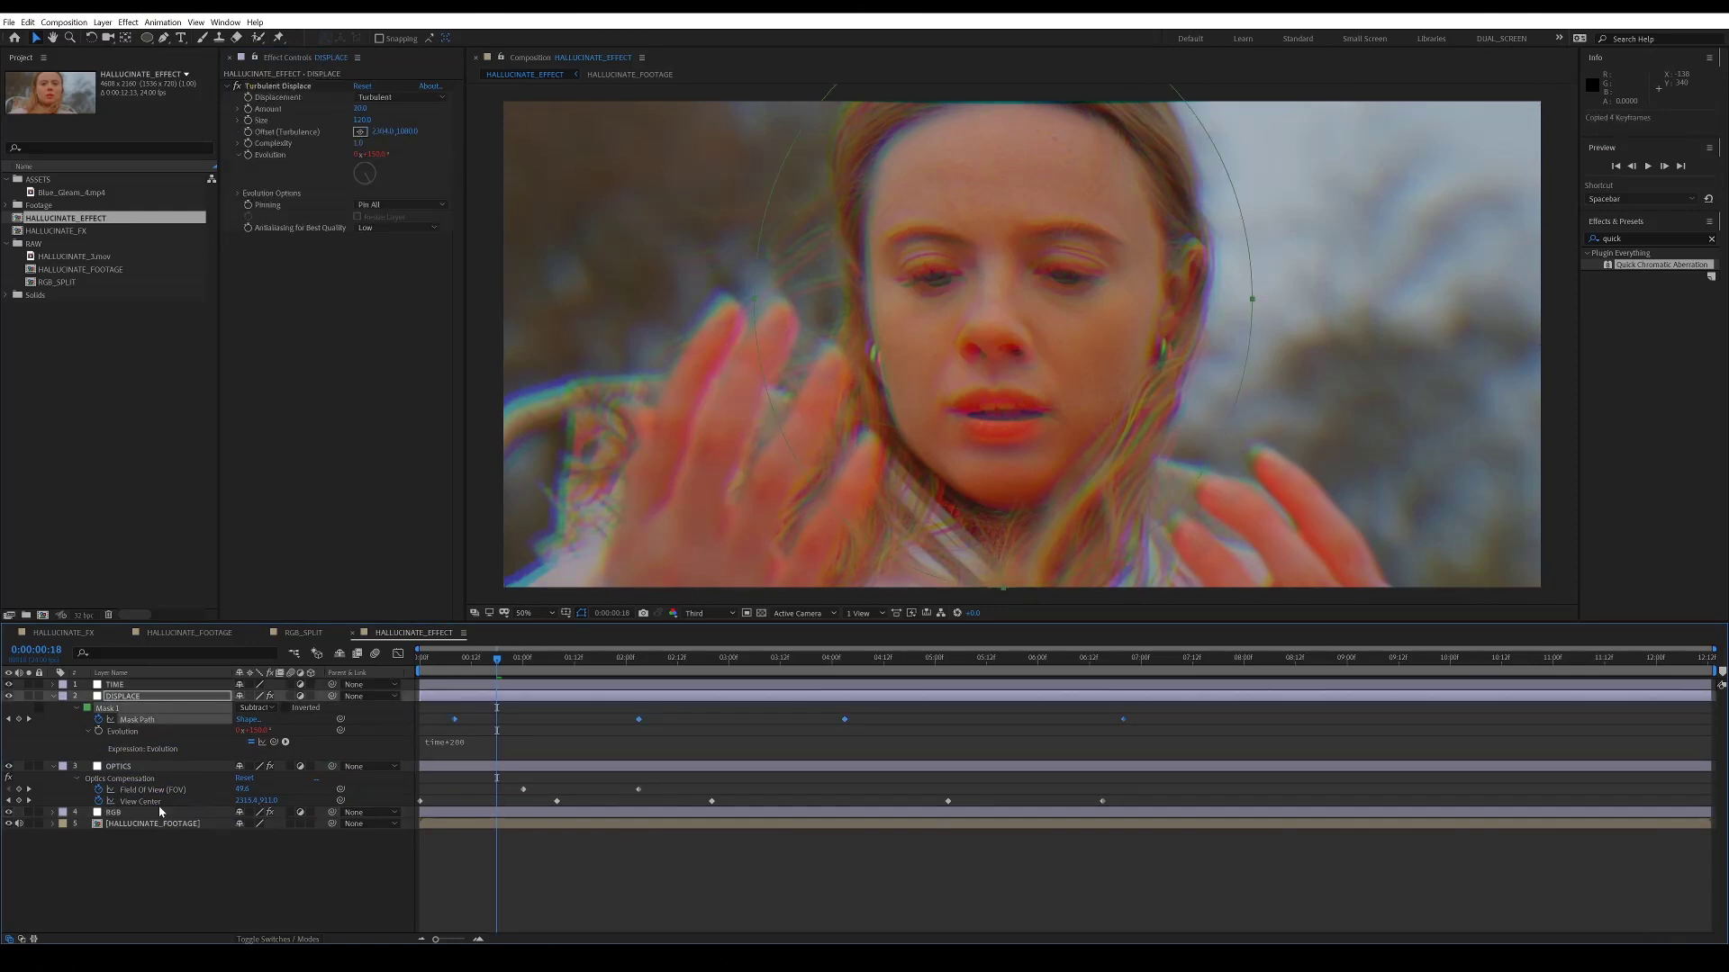
# Paste the keyframed face mask onto the RGB layer at frame 9 and set it to Subtract
pyautogui.click(458, 662)
pyautogui.hotkey('ctrl', 'v')
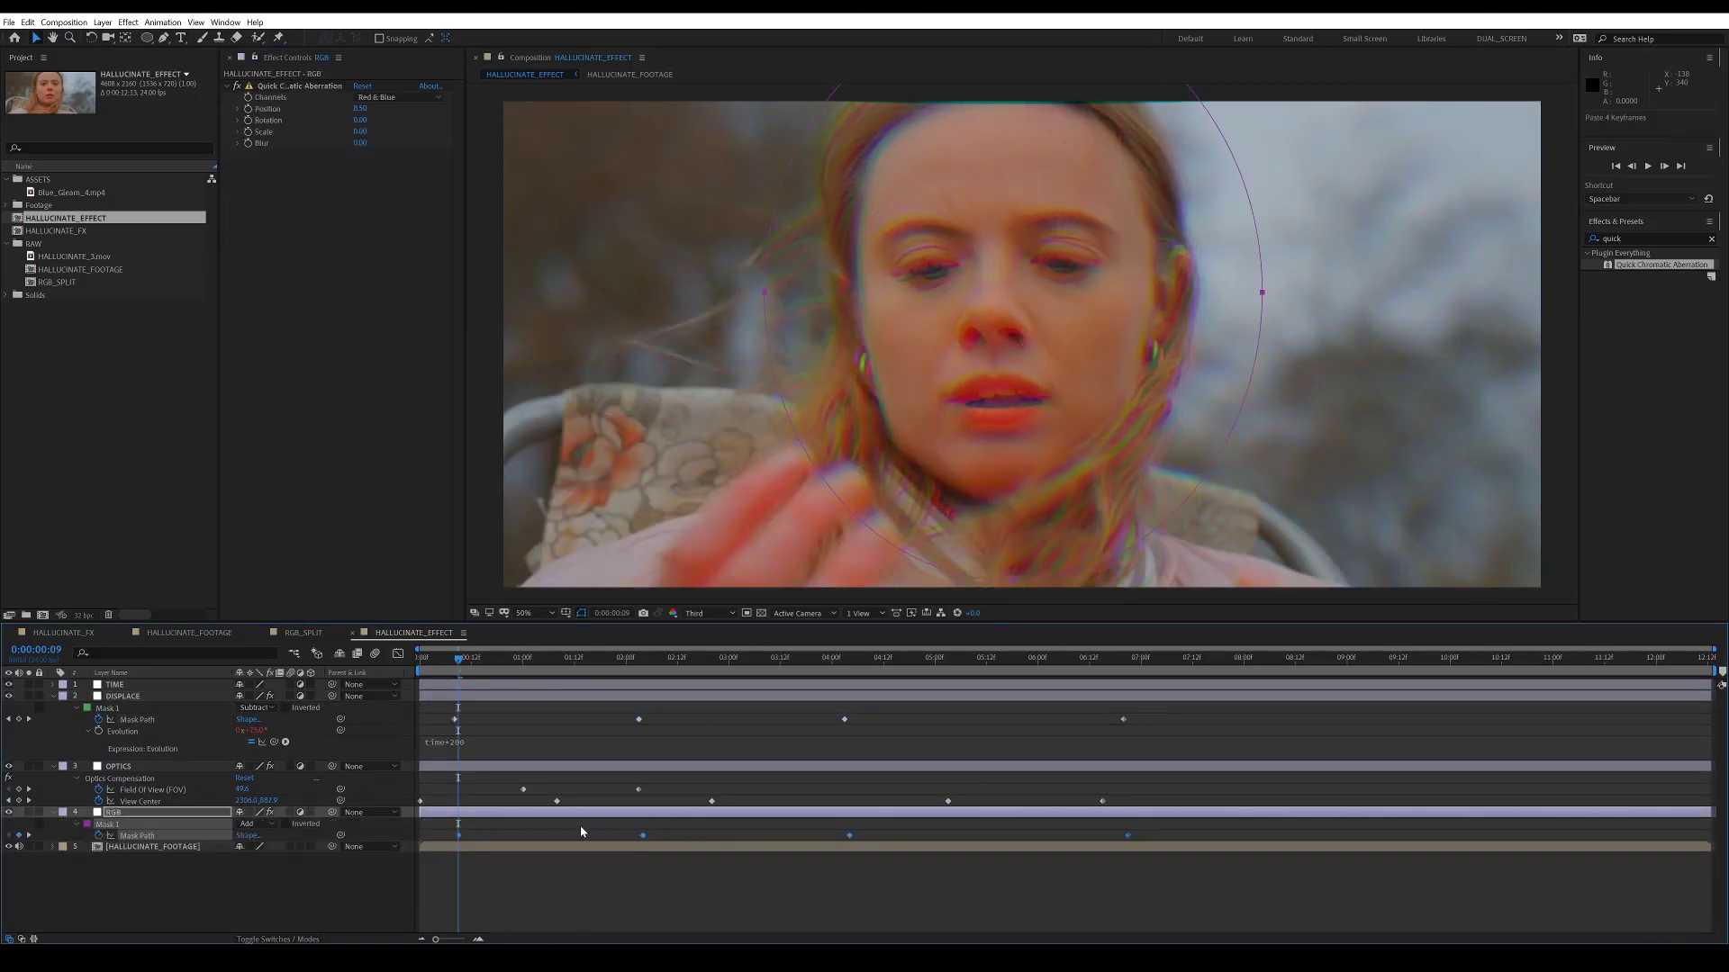
pyautogui.click(257, 824)
pyautogui.click(261, 864)
pyautogui.click(577, 881)
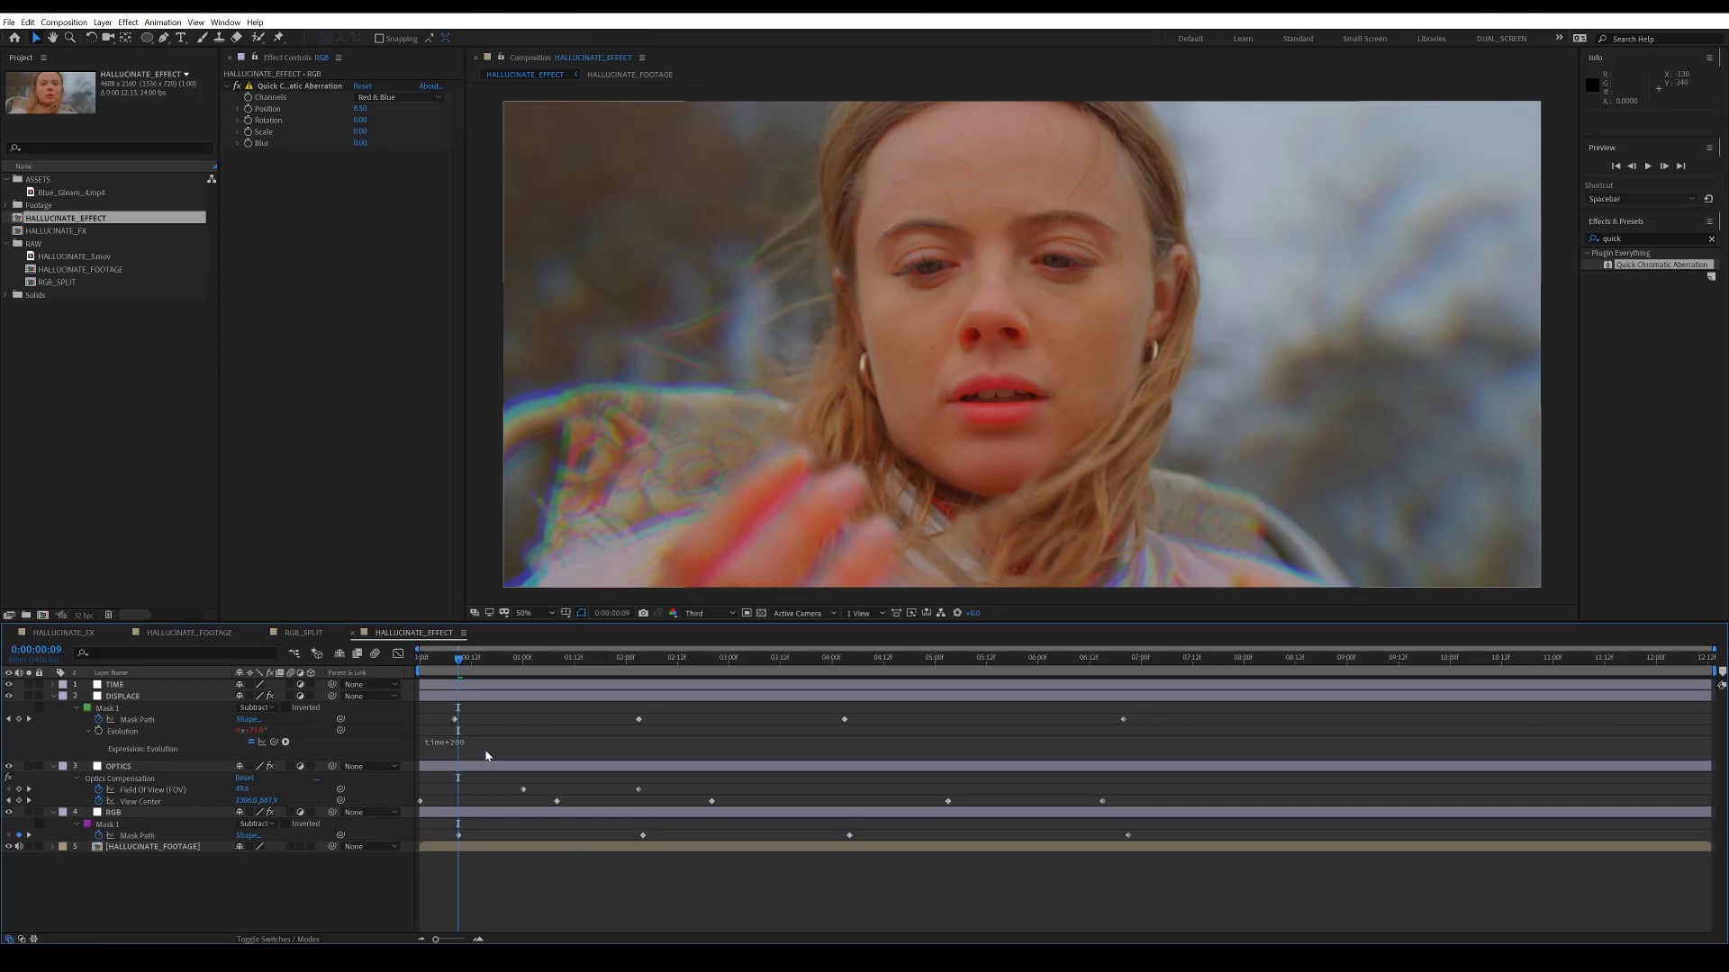
# Duplicate the footage layer three times and apply Set Channels to layer 7
pyautogui.click(519, 845)
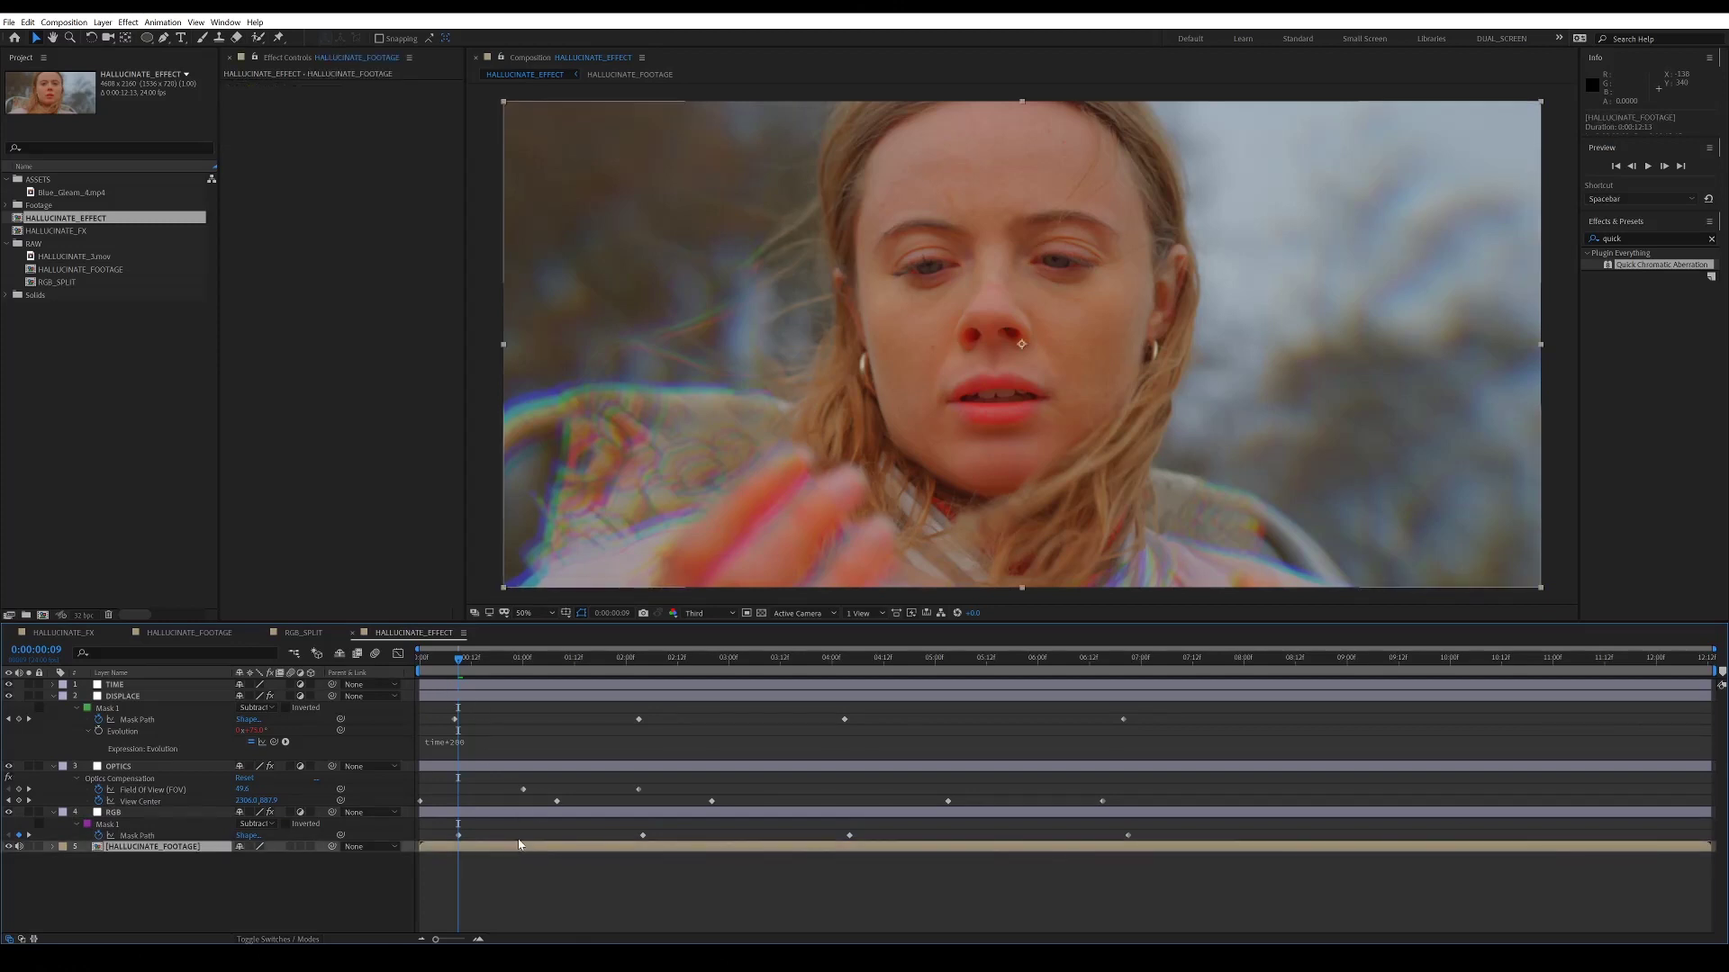
pyautogui.hotkey('ctrl', 'd')
pyautogui.hotkey('ctrl', 'd')
pyautogui.hotkey('ctrl', 'd')
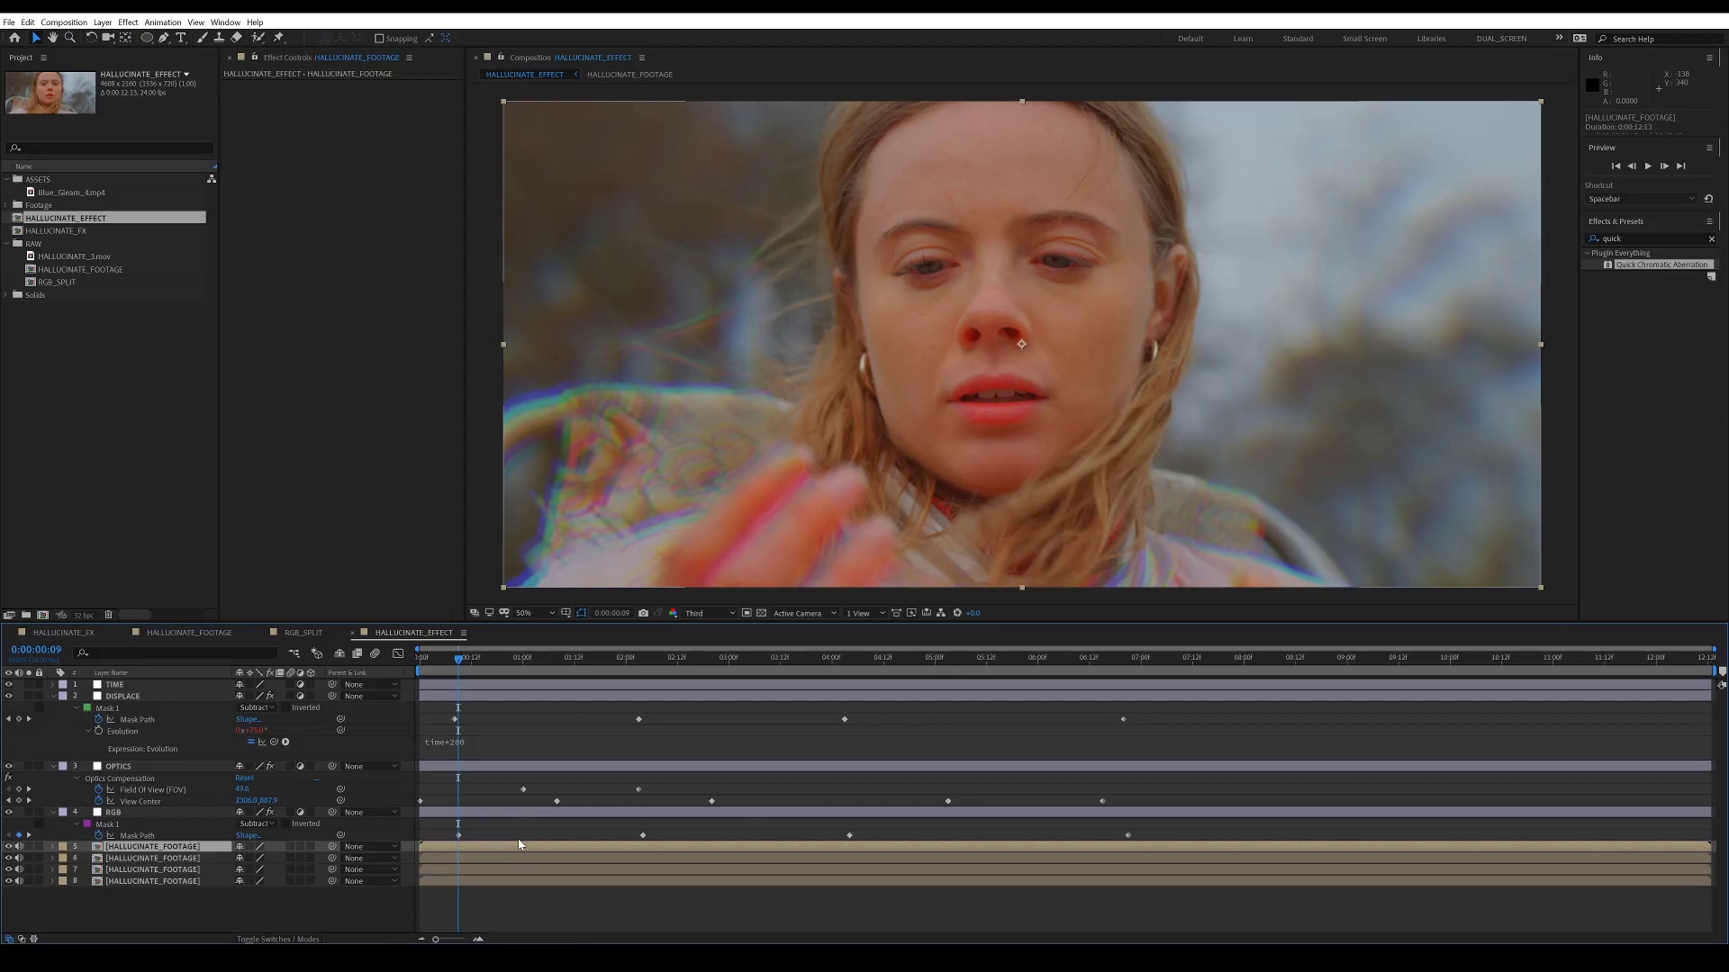
pyautogui.click(524, 870)
pyautogui.click(1644, 238)
pyautogui.write('set')
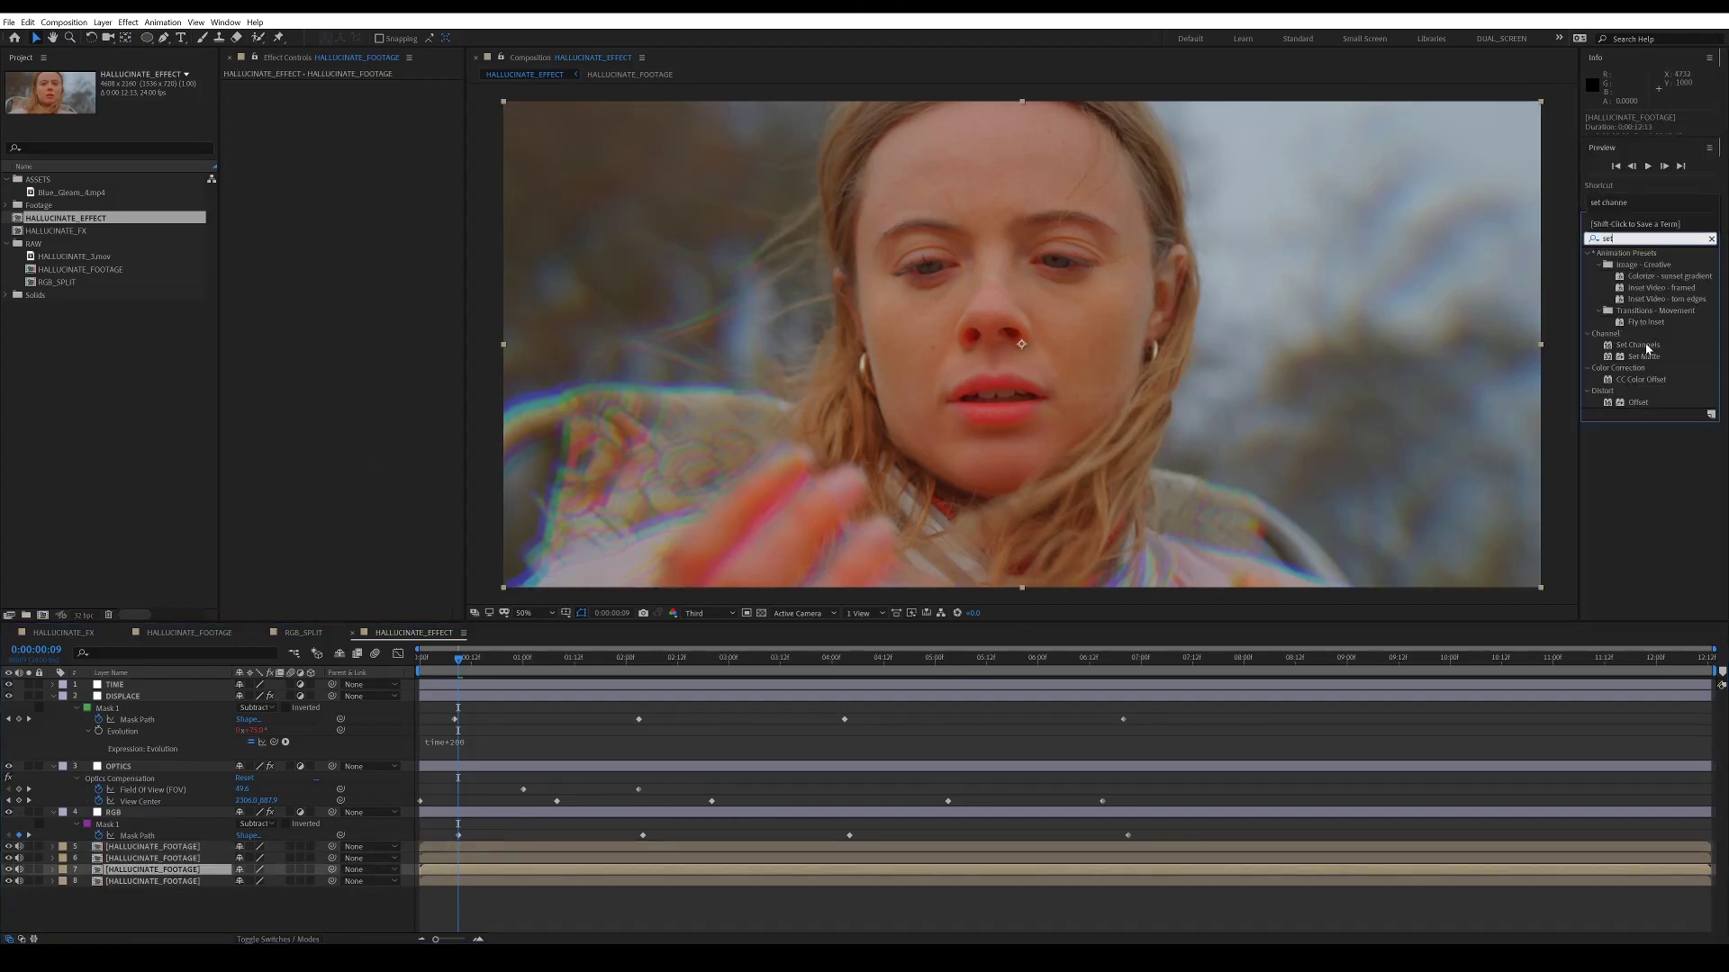
pyautogui.moveTo(1648, 350); pyautogui.dragTo(585, 870)
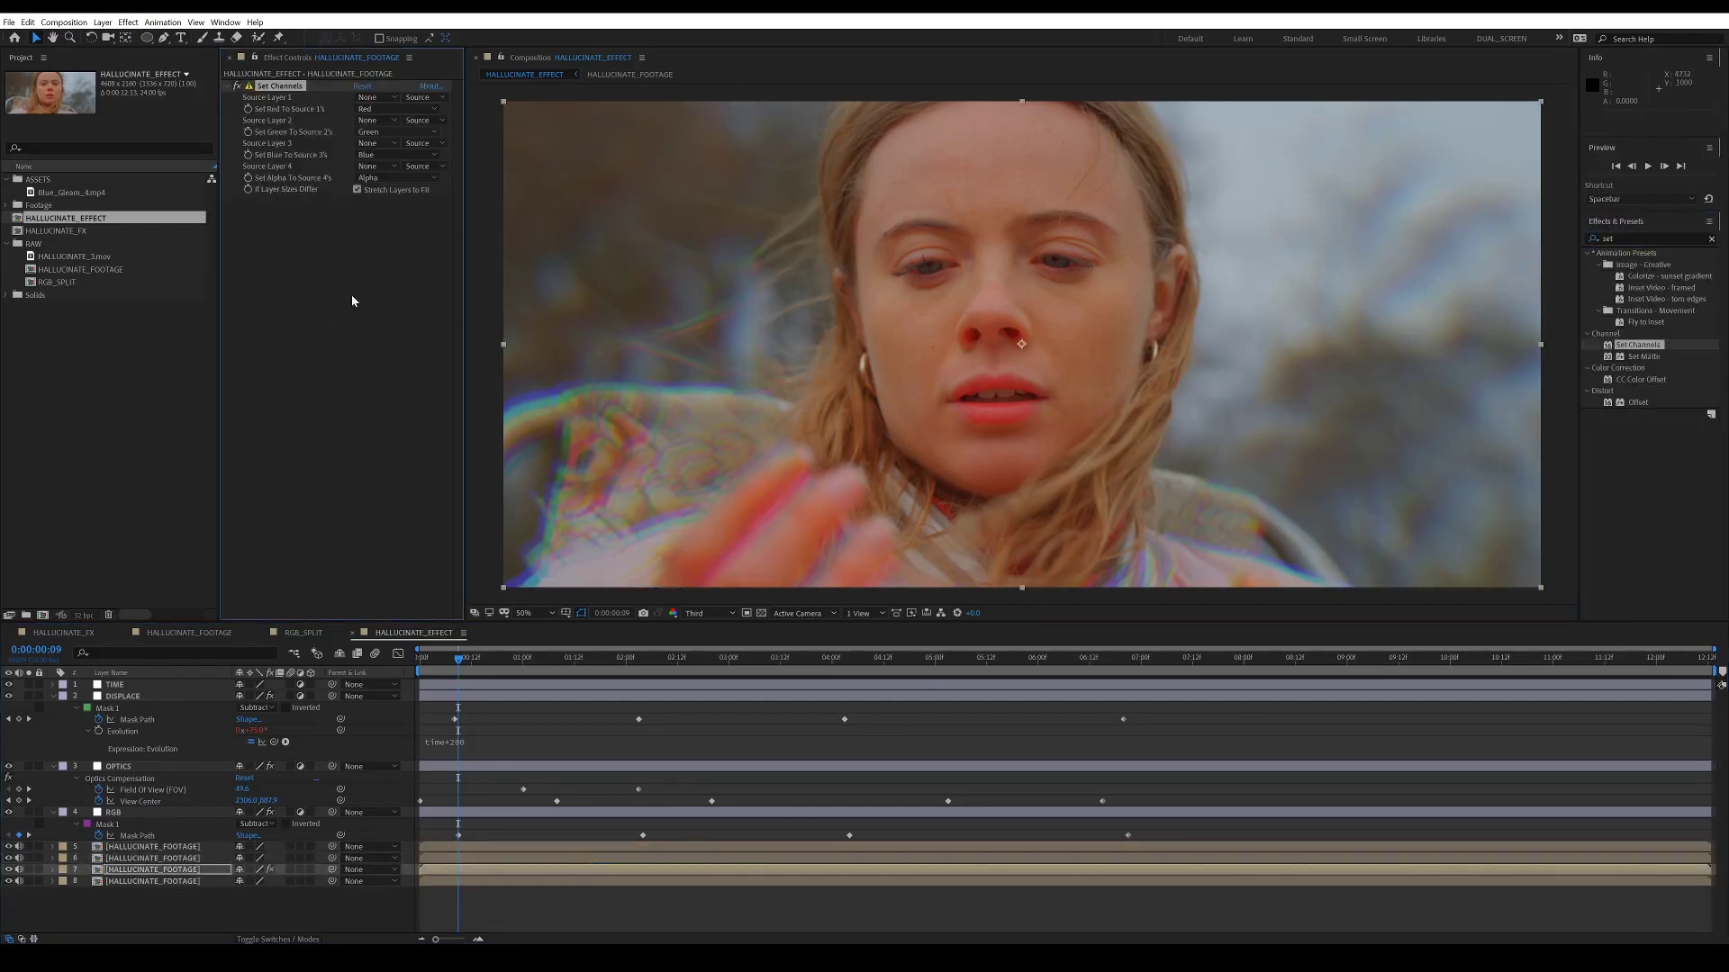
# Copy the Set Channels effect onto layers 6 and 5
pyautogui.hotkey('ctrl', 'c')
pyautogui.click(505, 860)
pyautogui.hotkey('ctrl', 'v')
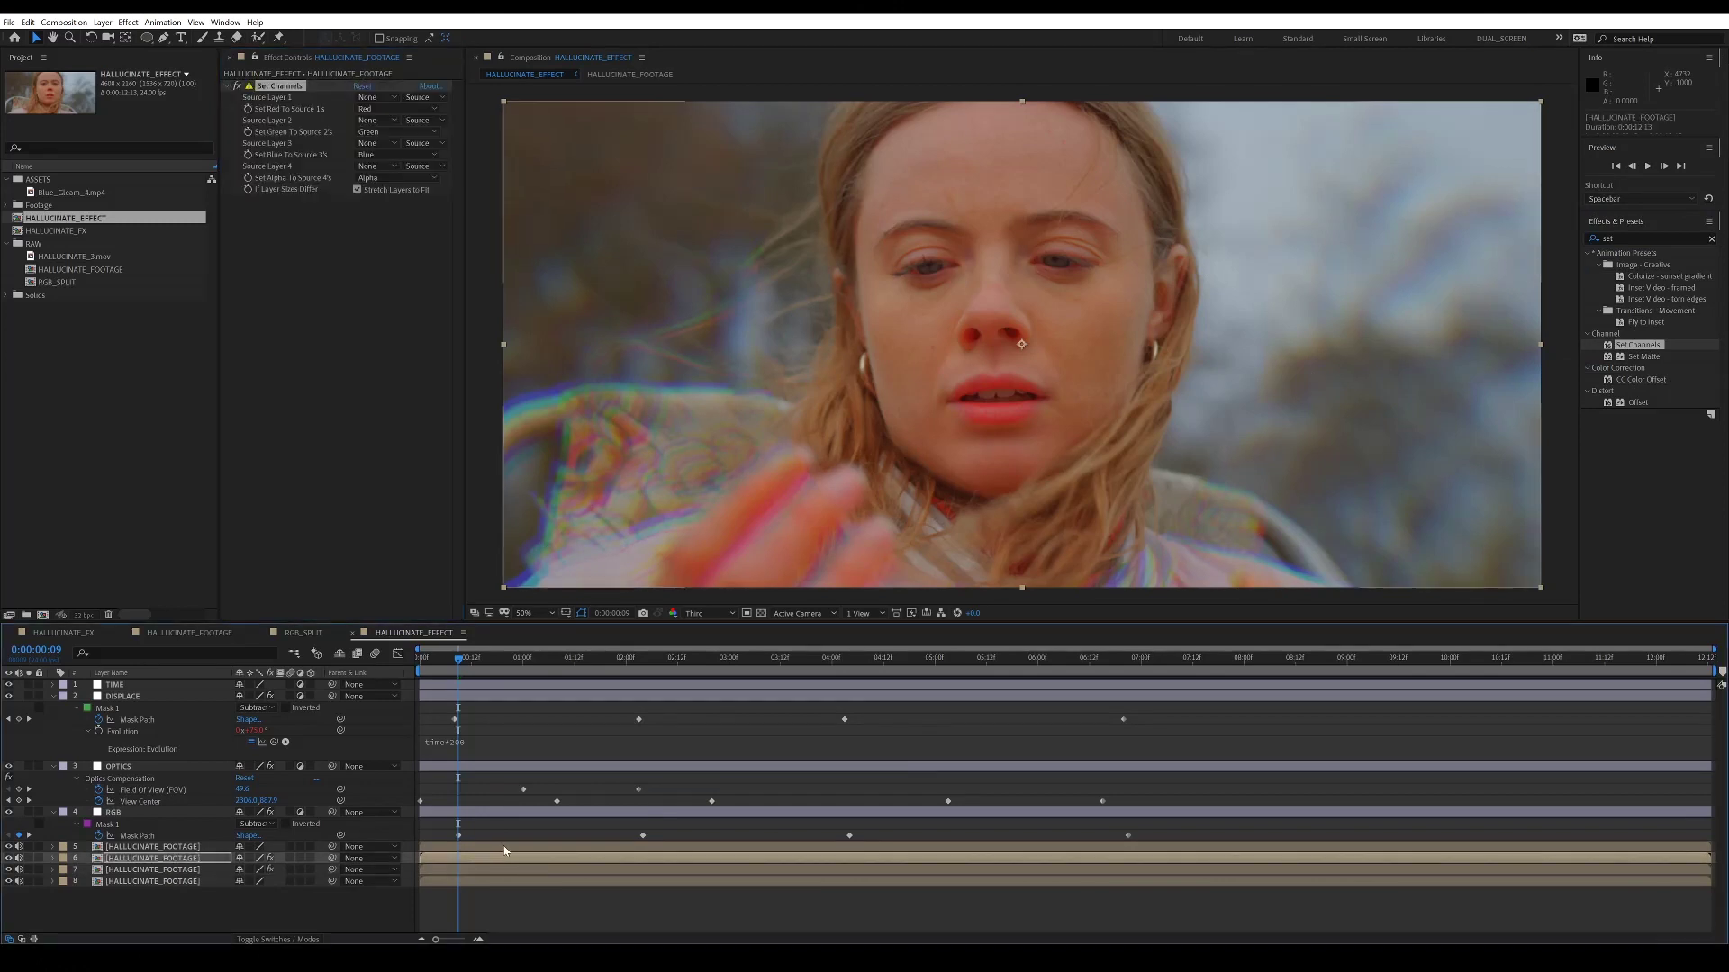
pyautogui.click(504, 848)
pyautogui.hotkey('ctrl', 'v')
# Turn off green and blue on layer 5 so only red remains
pyautogui.click(382, 131)
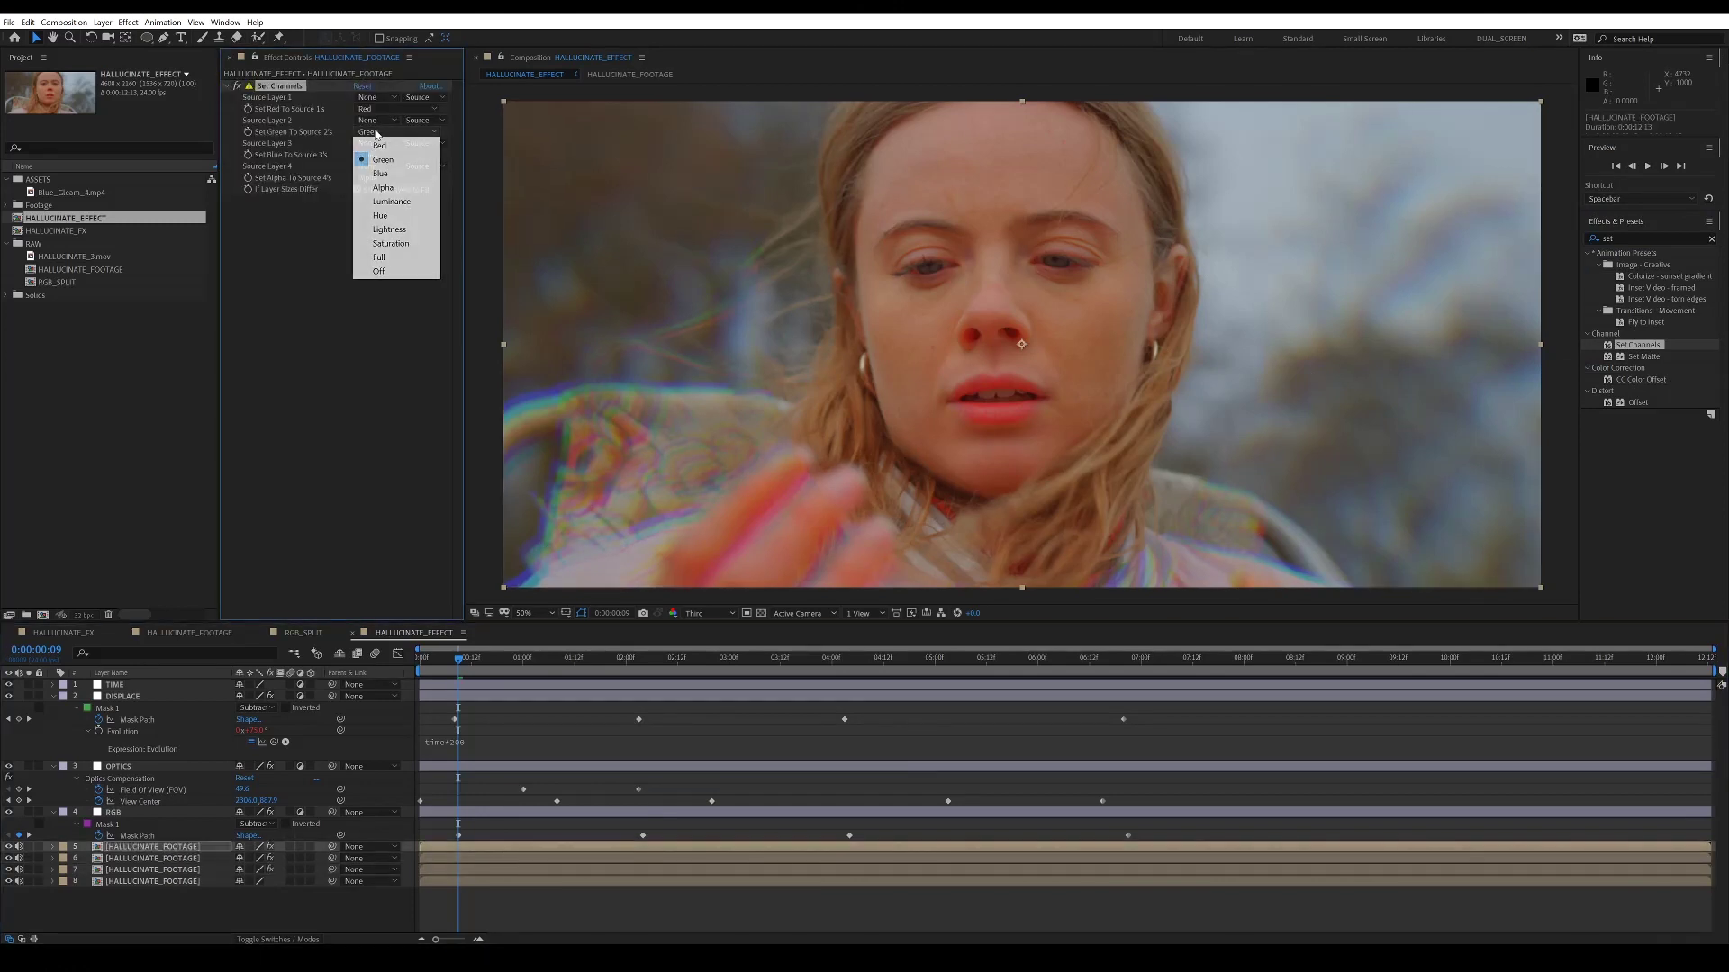
pyautogui.click(387, 270)
pyautogui.click(378, 155)
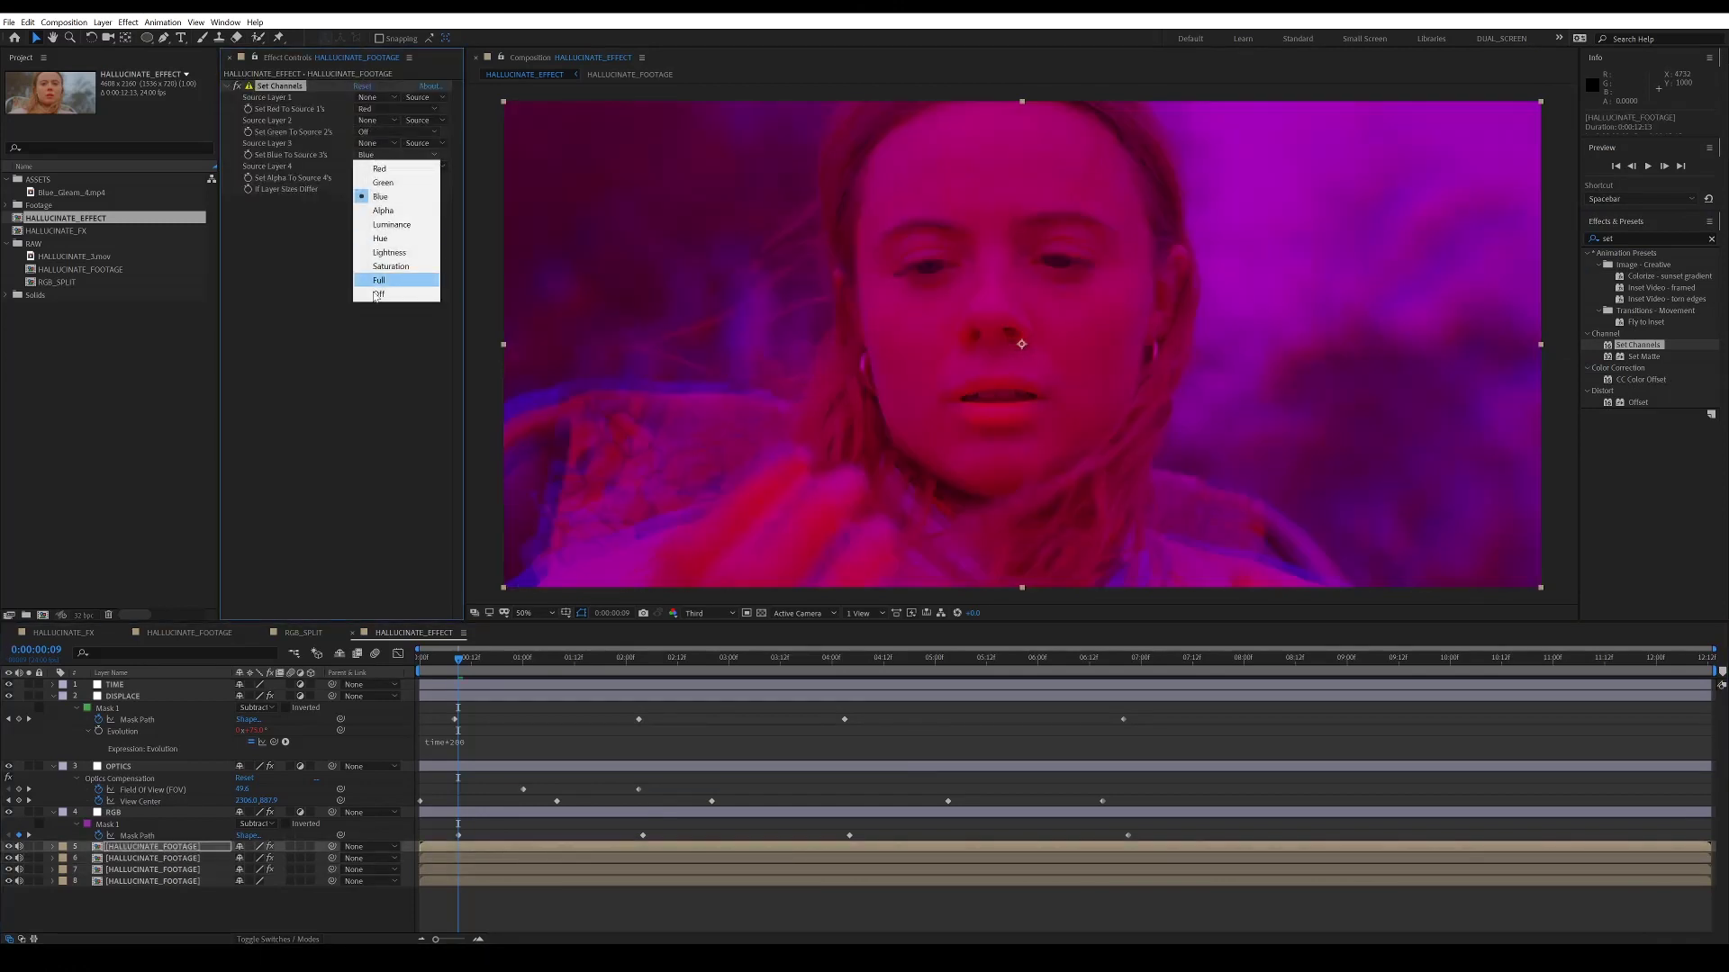
pyautogui.click(389, 292)
# Turn off red and blue on layer 6, leaving only green
pyautogui.click(479, 858)
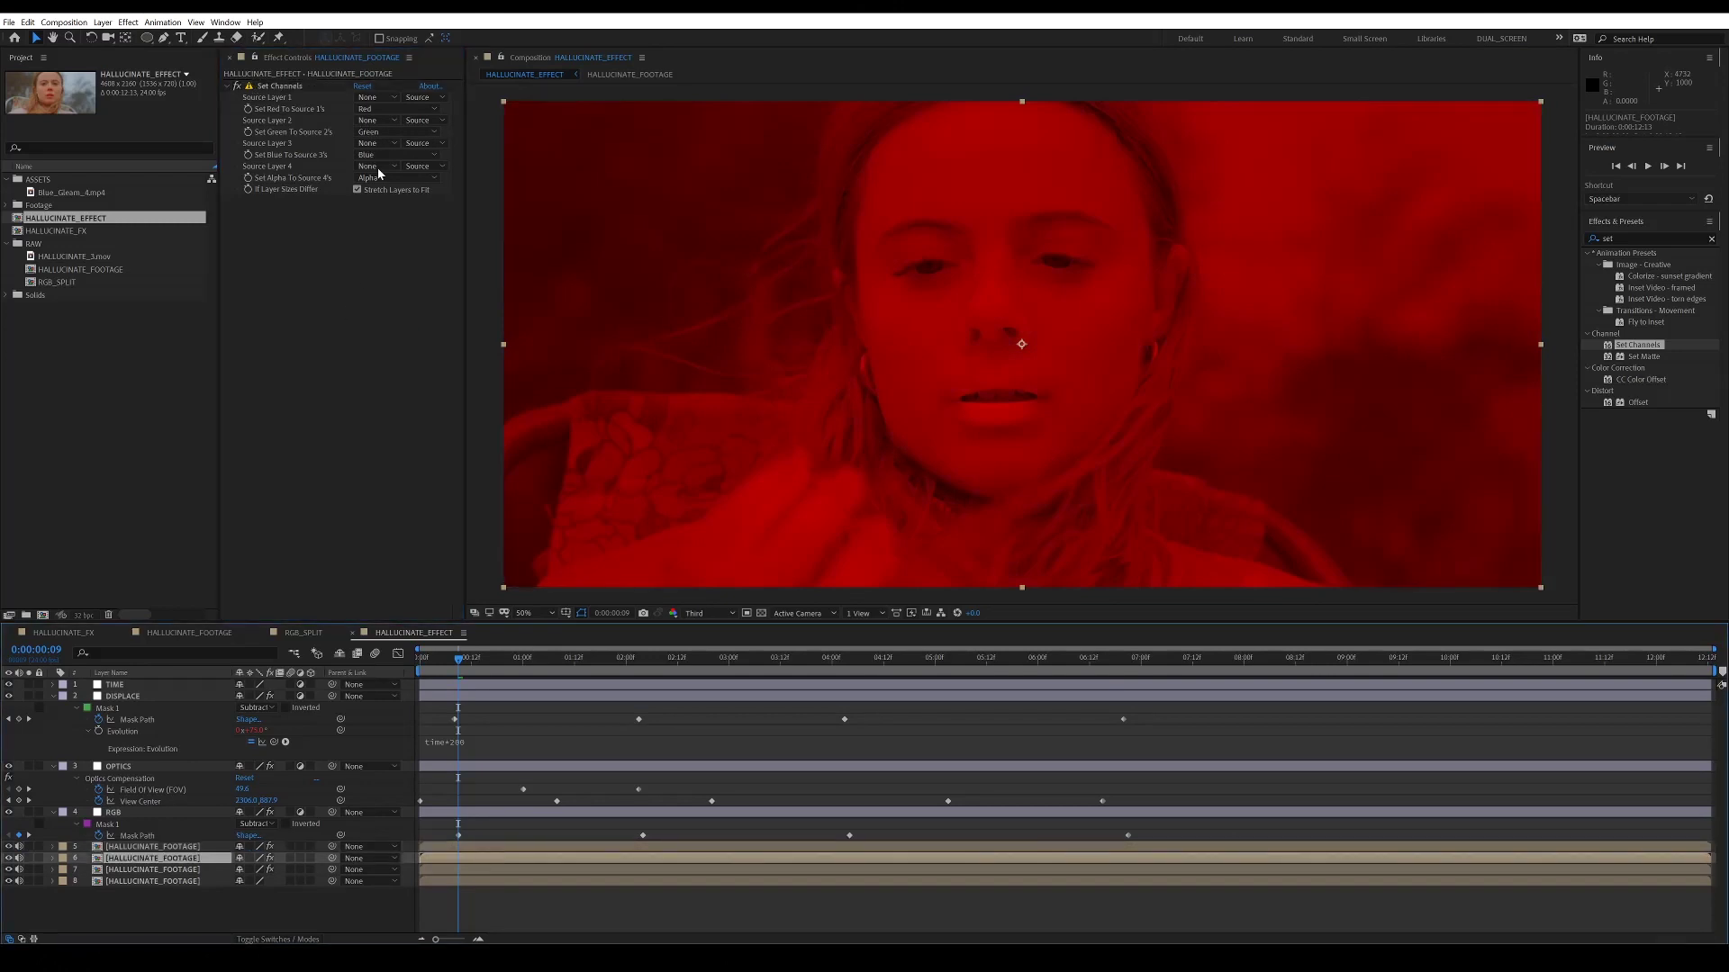
pyautogui.click(378, 109)
pyautogui.click(378, 247)
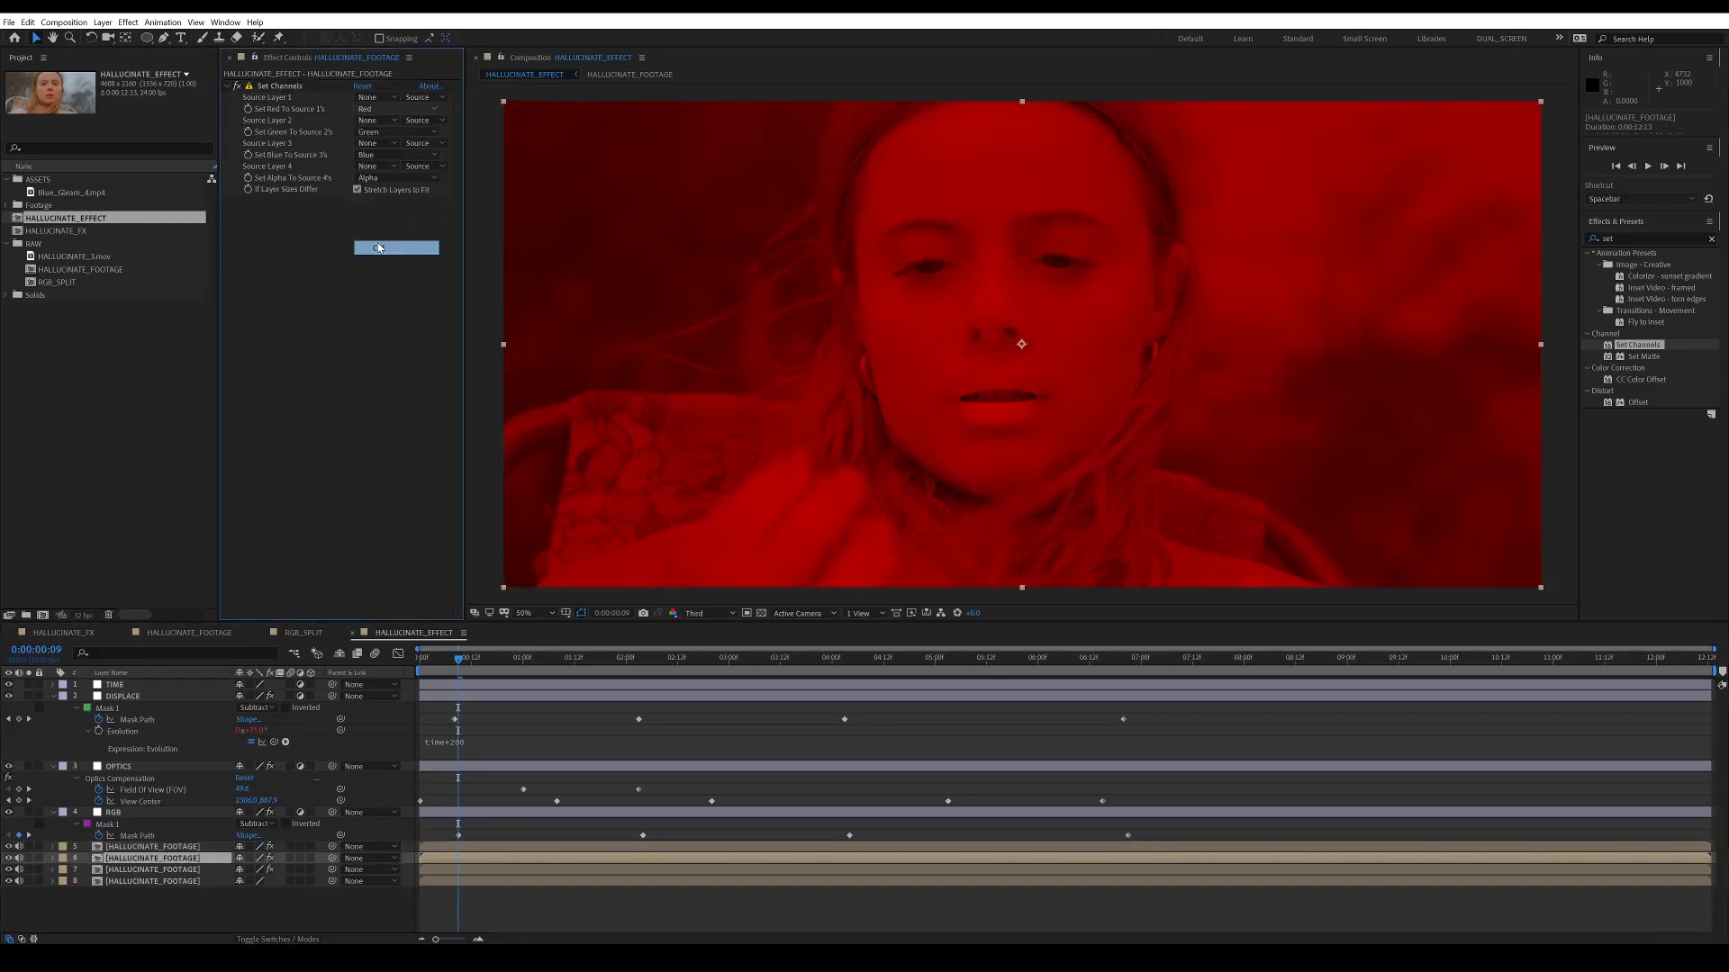
pyautogui.click(378, 155)
pyautogui.click(375, 296)
# Turn off red and green on layer 7, leaving only blue
pyautogui.click(479, 869)
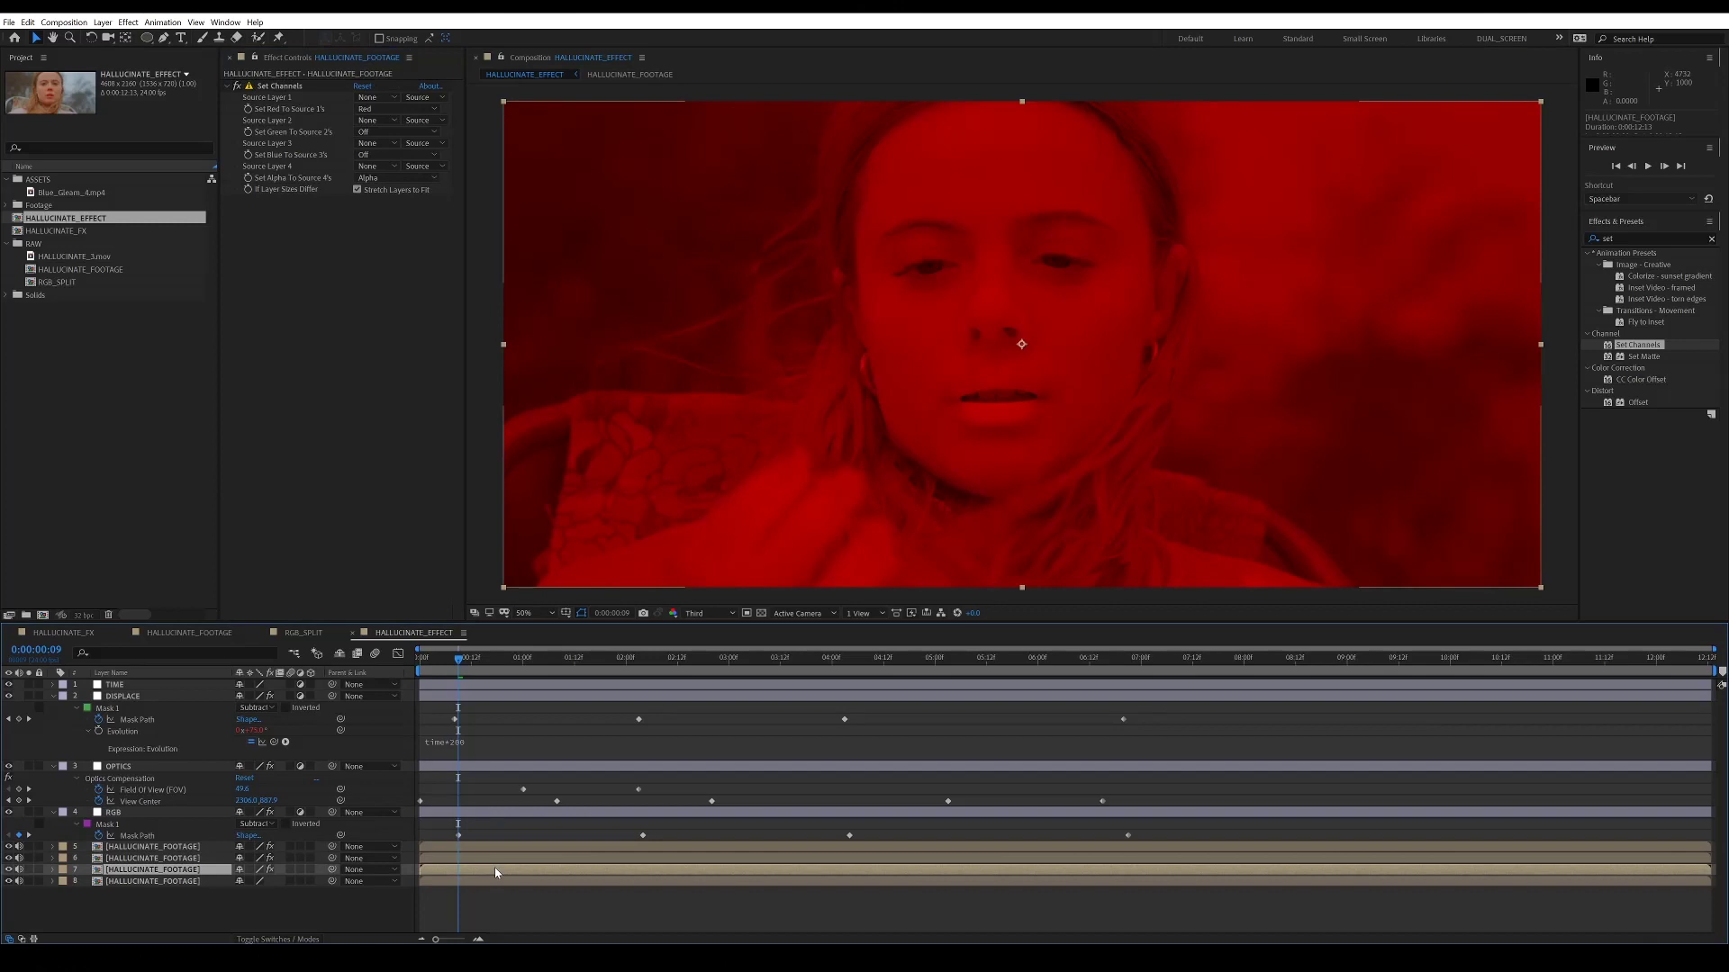
pyautogui.click(385, 132)
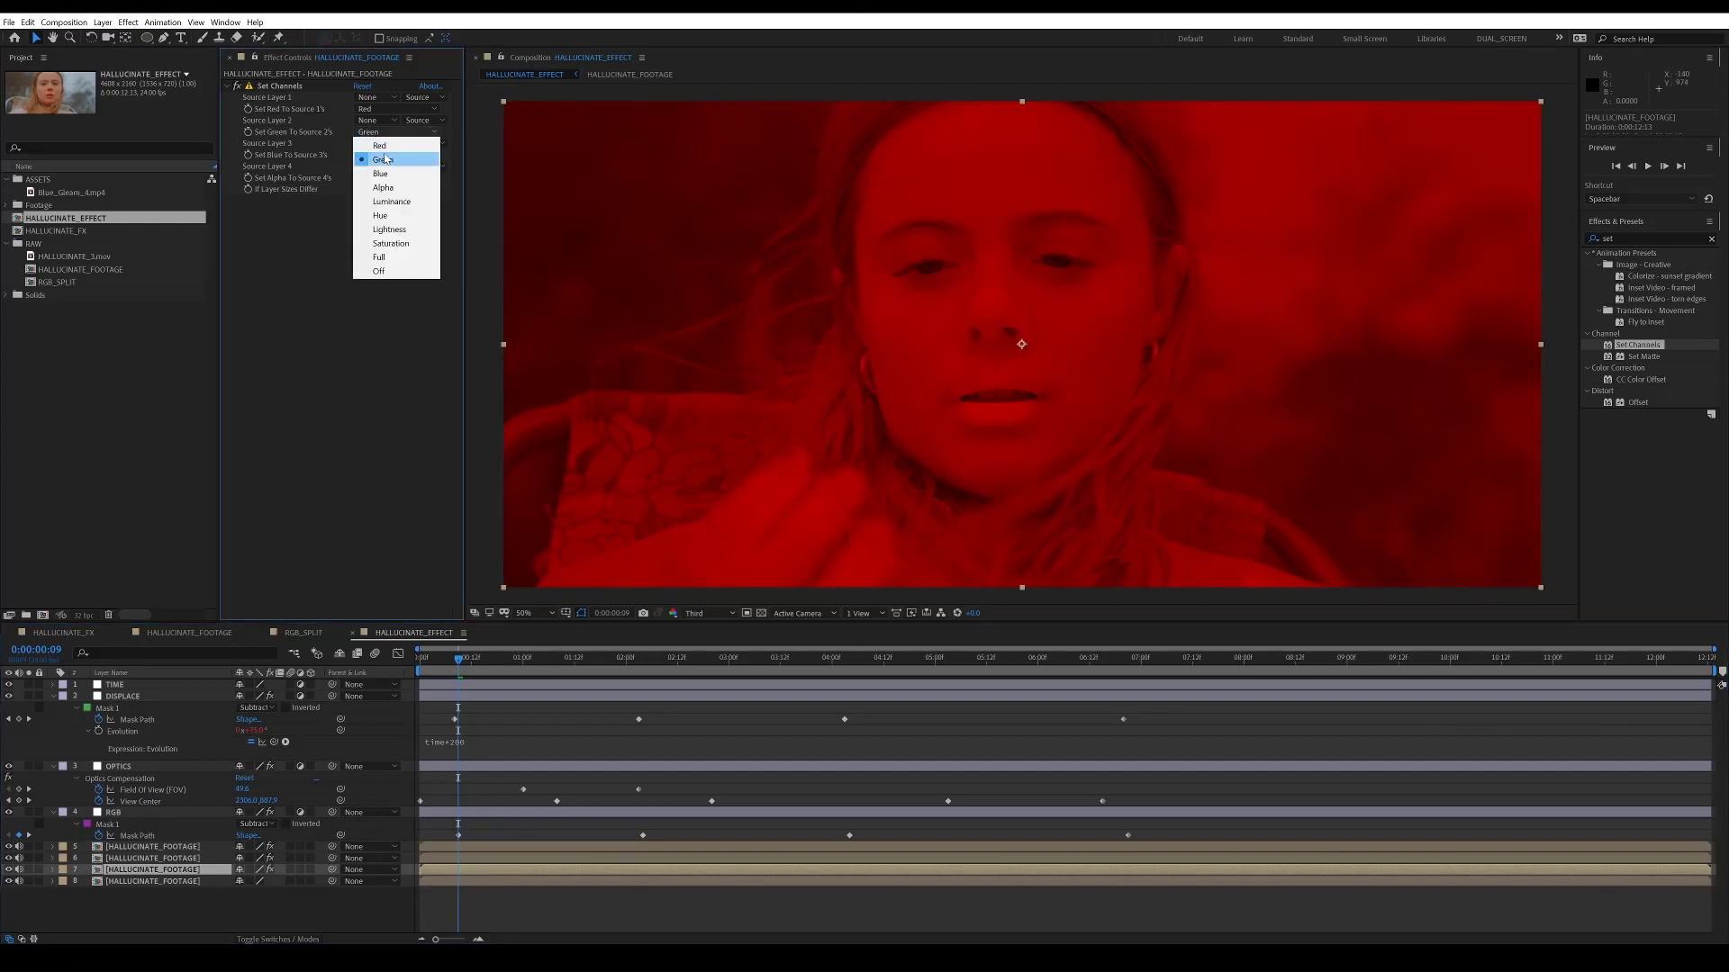
pyautogui.click(378, 270)
pyautogui.click(371, 109)
pyautogui.click(378, 248)
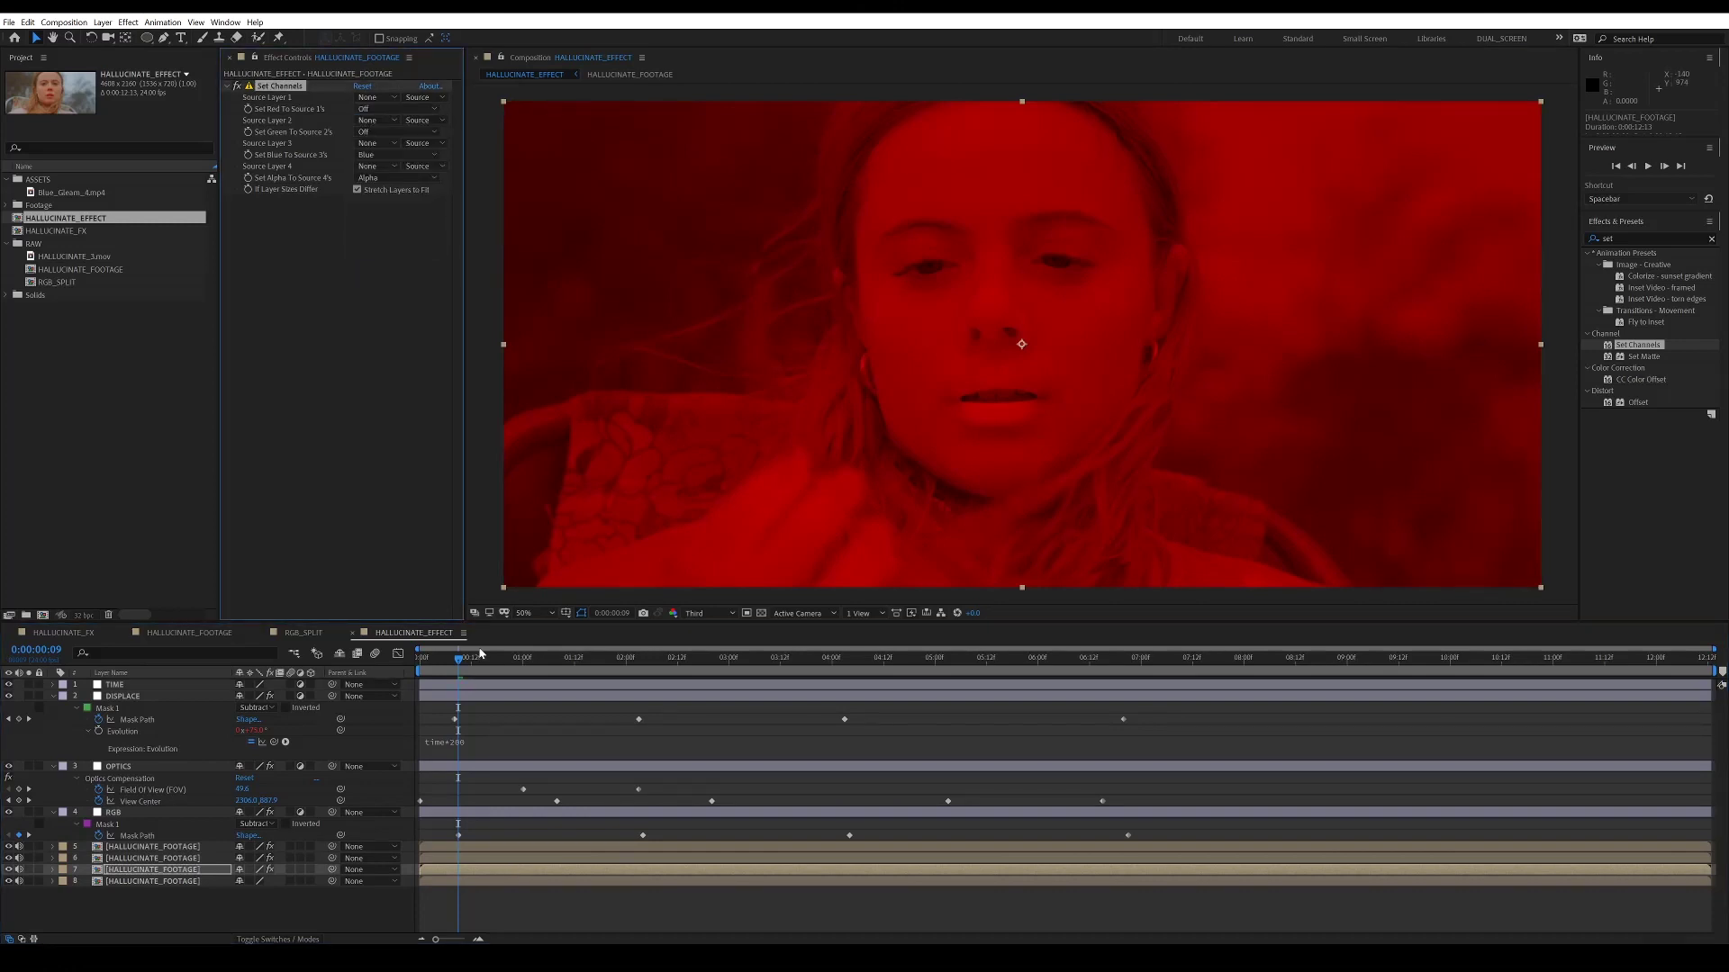
pyautogui.click(482, 847)
# Set the three channel-split footage layers to Screen blending and pre-compose them
pyautogui.keyDown('shift'); pyautogui.click(486, 870); pyautogui.keyUp('shift')
pyautogui.rightClick(490, 868)
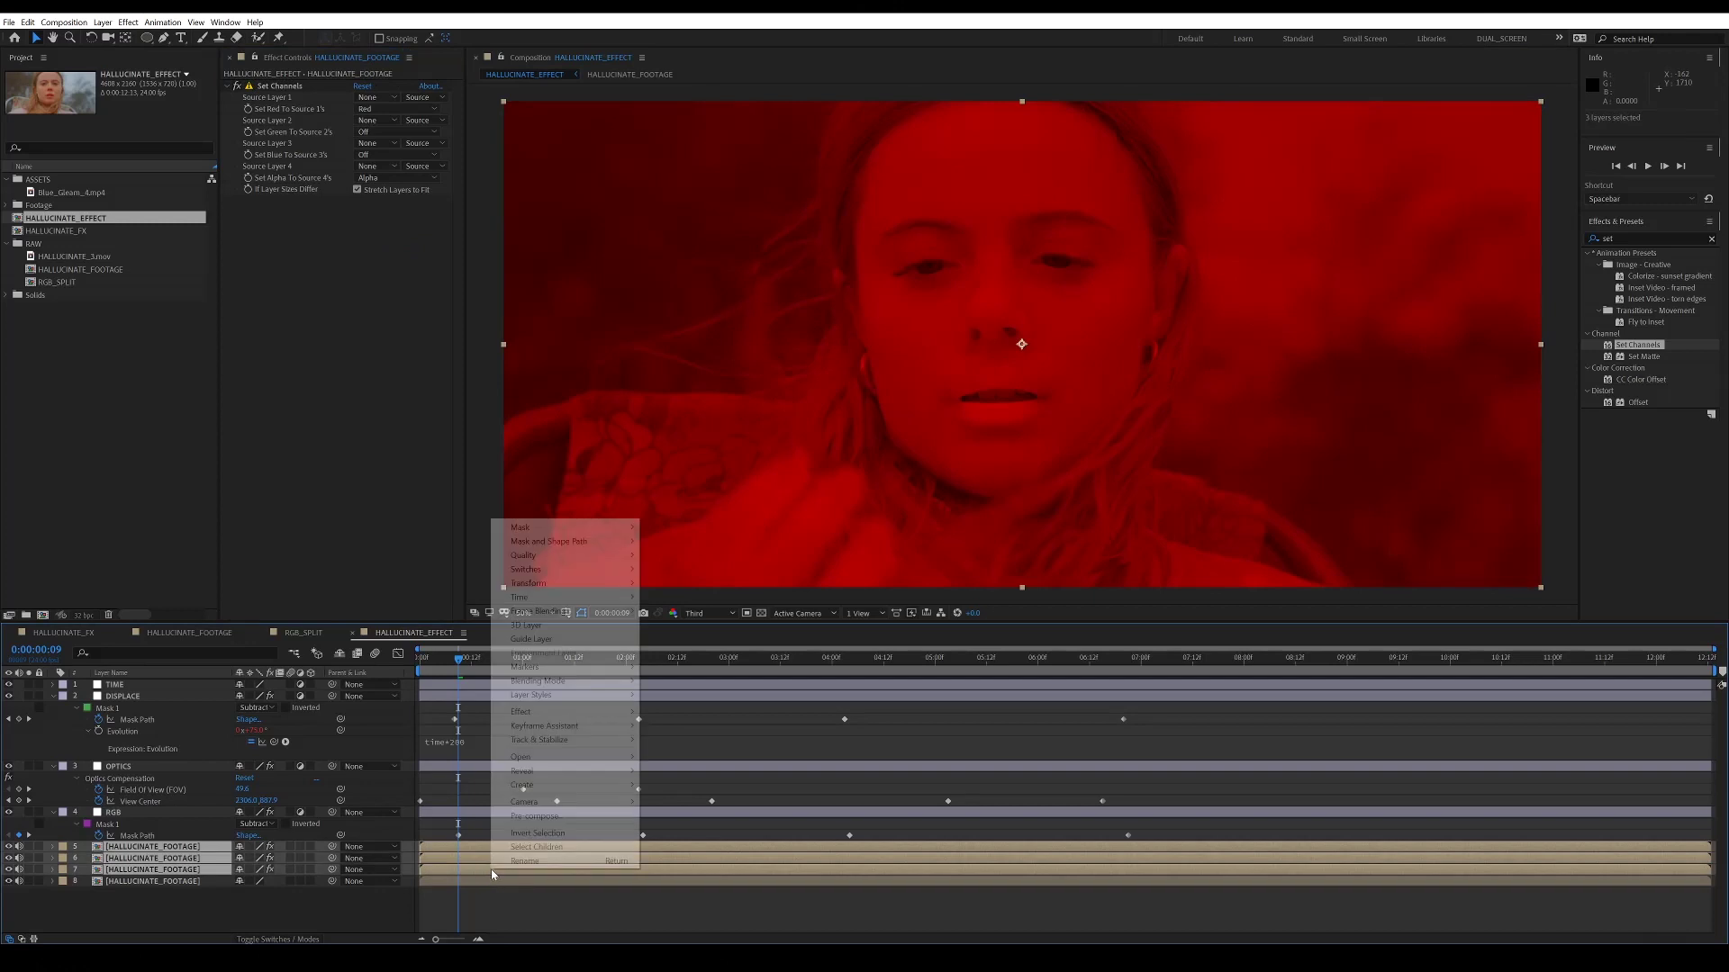
pyautogui.moveTo(559, 681)
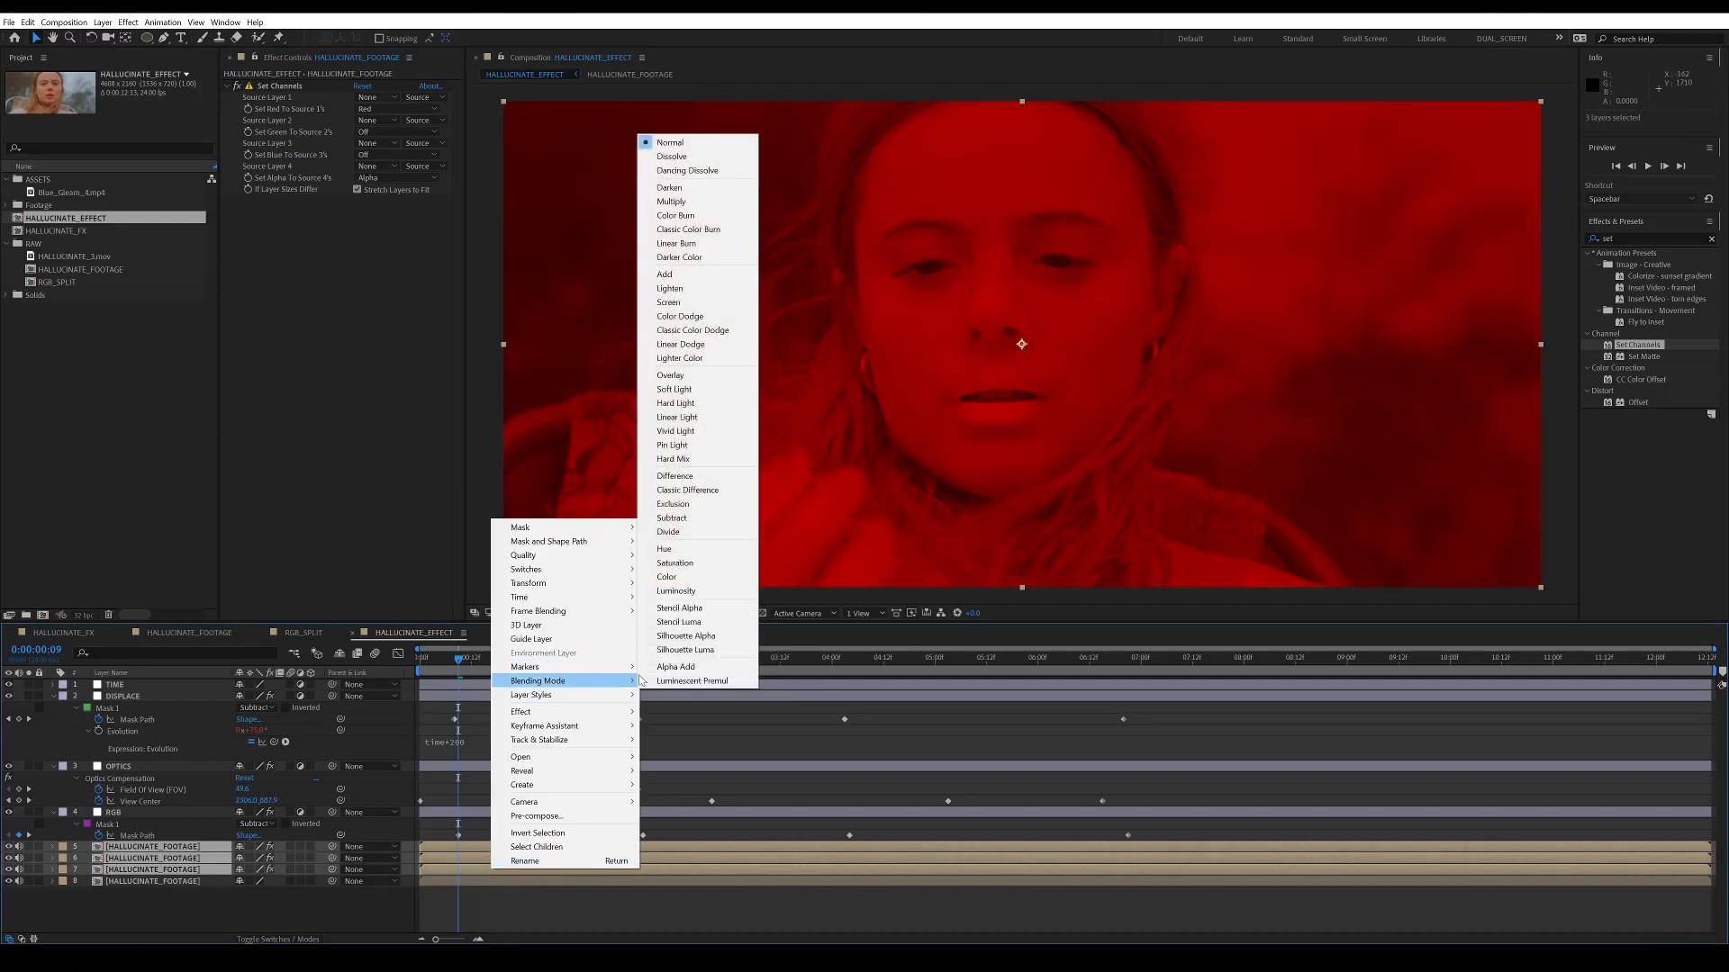
pyautogui.click(671, 304)
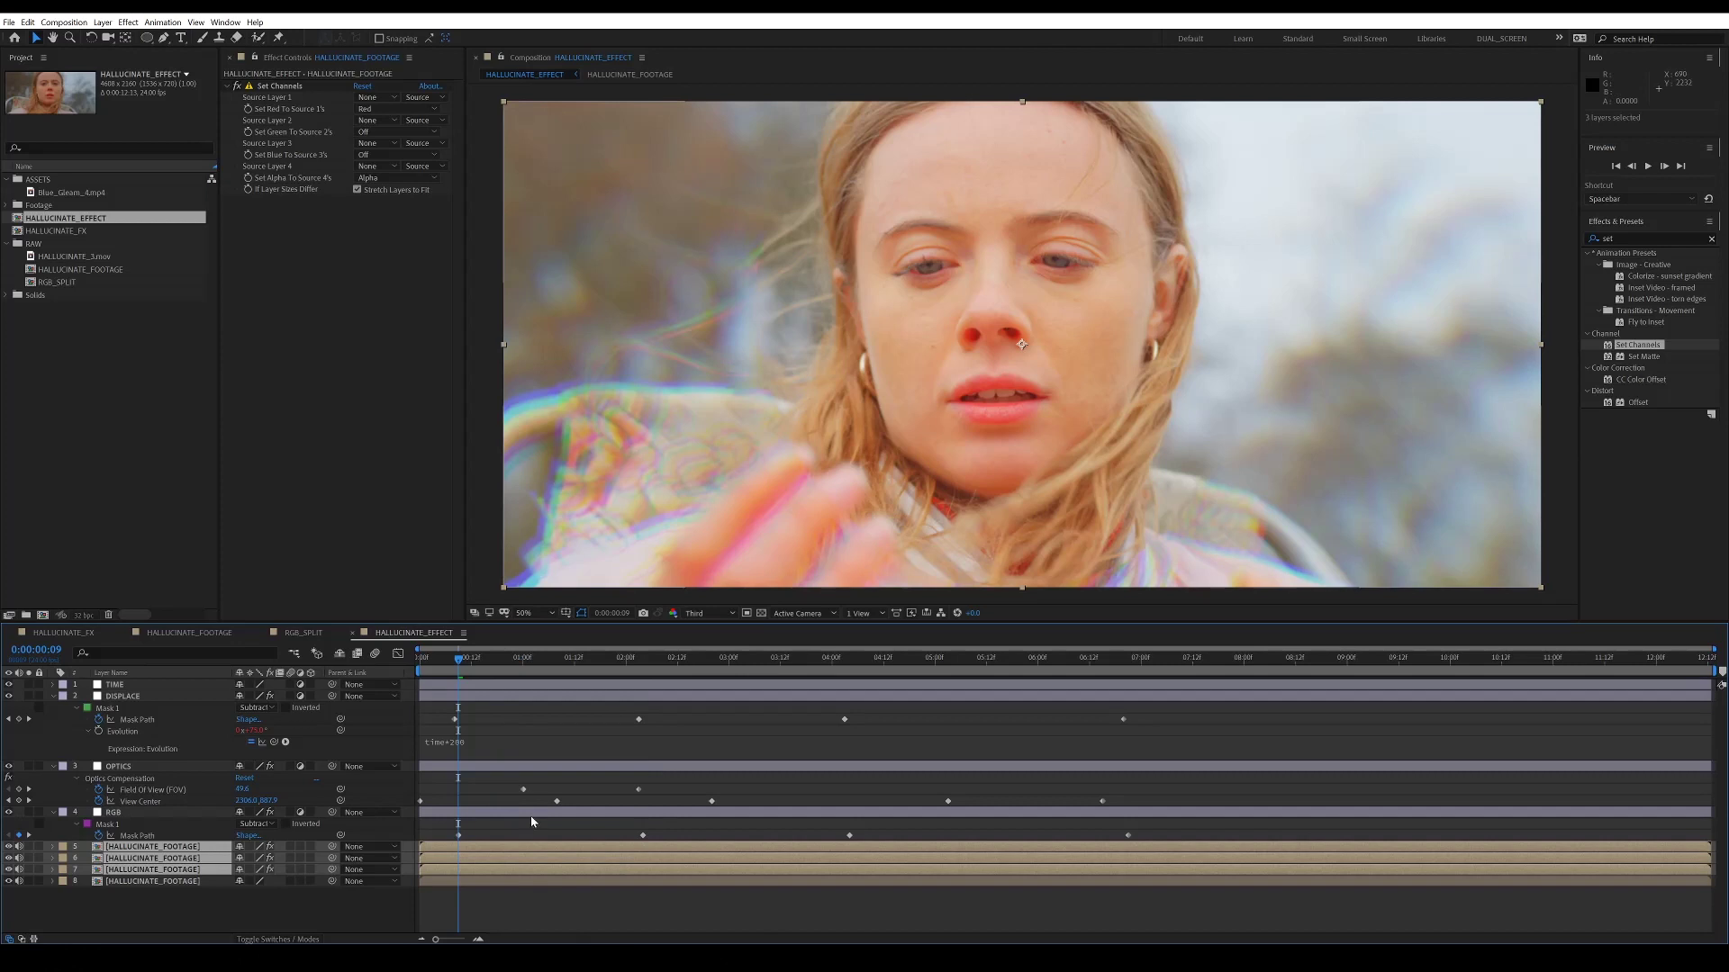
pyautogui.hotkey('ctrl', 'shift', 'c')
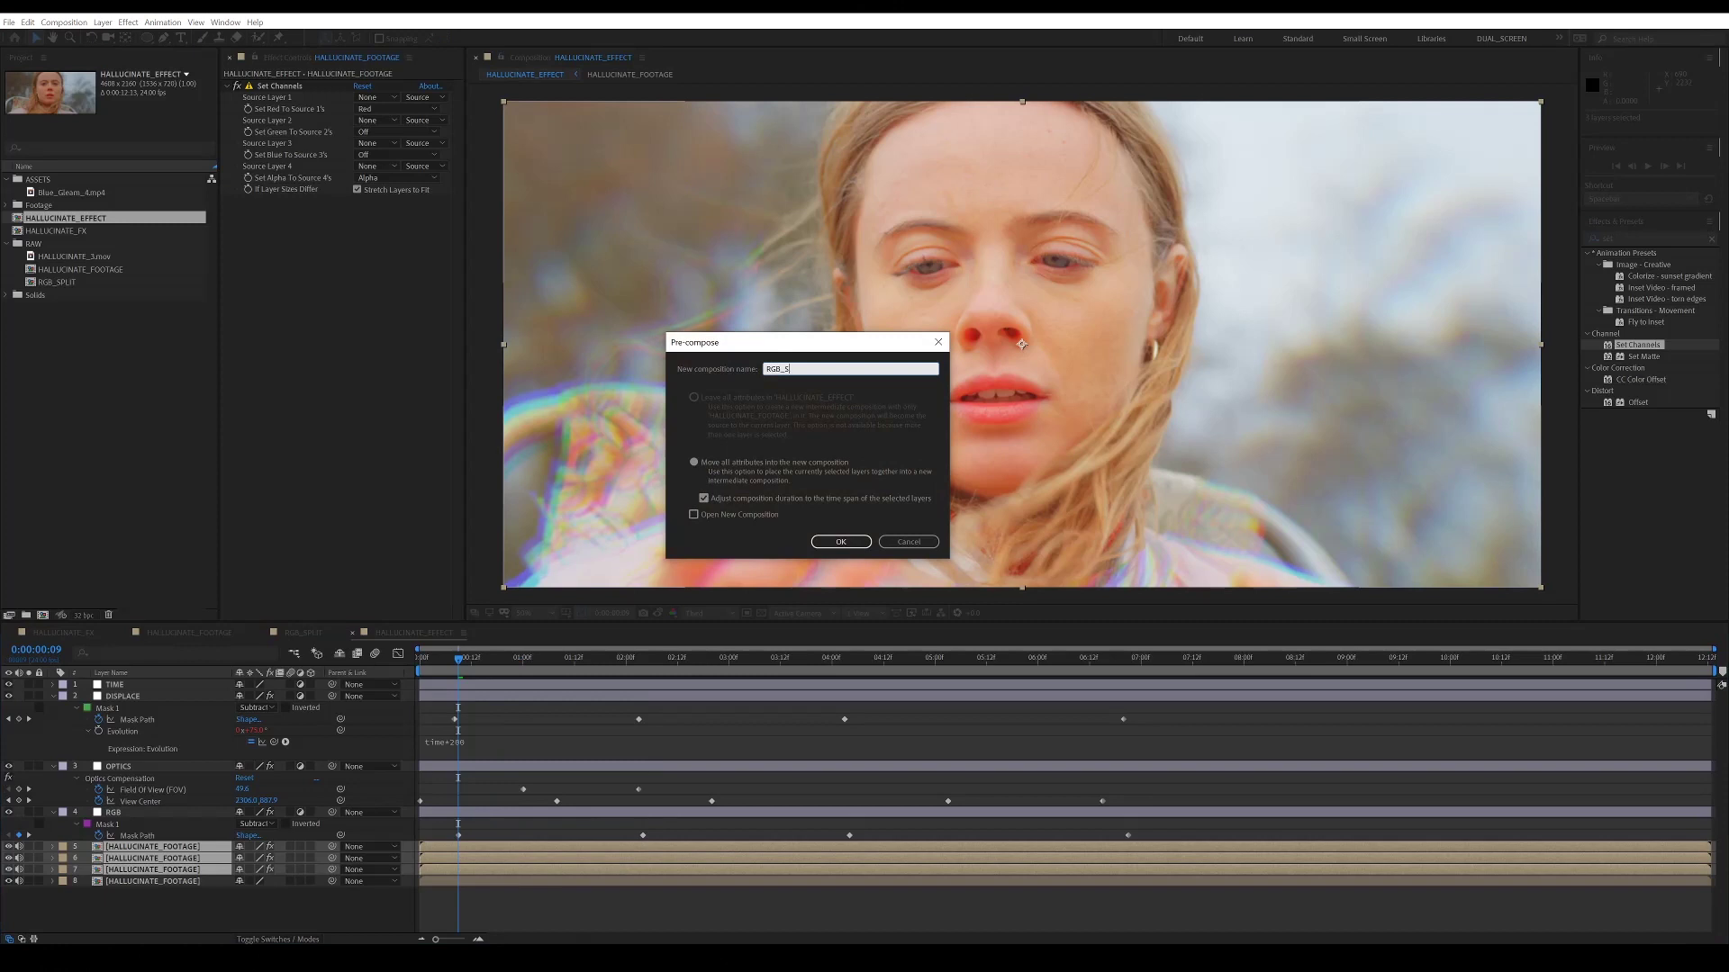
# Confirm the RGB_SHIFT pre-comp, then offset the red copy left and blue copy right
pyautogui.press('Return')
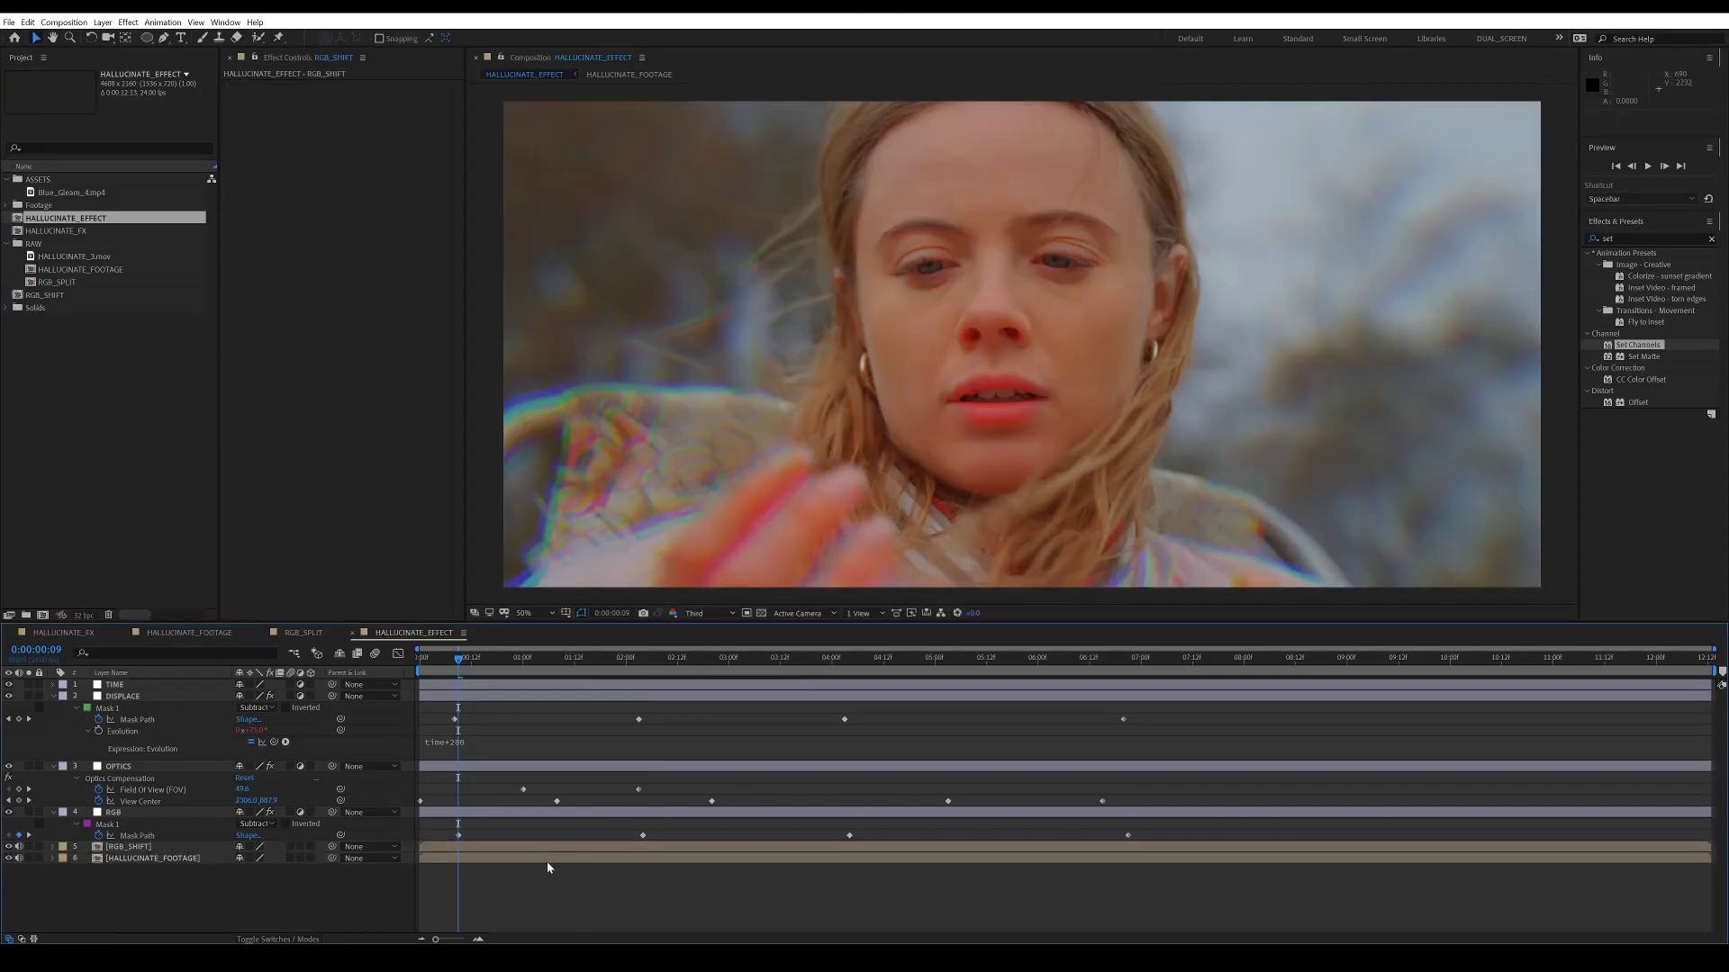
pyautogui.doubleClick(540, 847)
pyautogui.moveTo(682, 456); pyautogui.dragTo(677, 457)
pyautogui.click(766, 696)
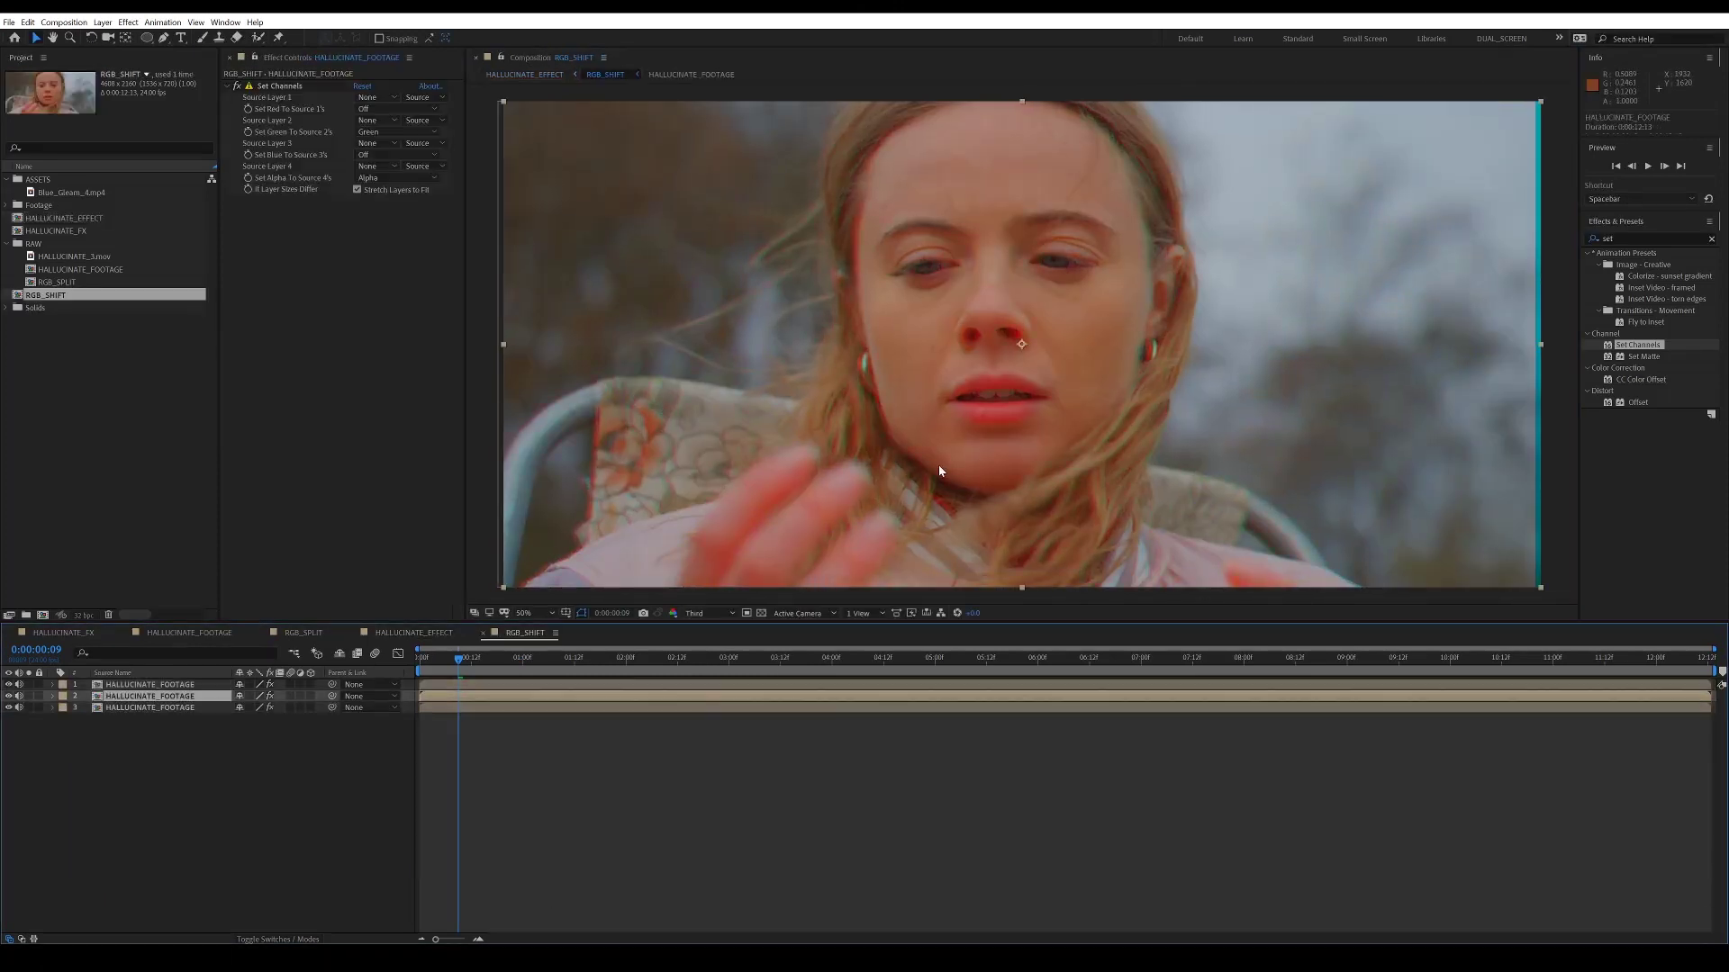
pyautogui.moveTo(942, 465); pyautogui.dragTo(942, 462)
pyautogui.hotkey('ctrl', 'Down')
pyautogui.press('Right')
pyautogui.press('Right')
pyautogui.press('Right')
pyautogui.press('Right')
pyautogui.press('Right')
pyautogui.press('Right')
pyautogui.press('Right')
pyautogui.press('Right')
pyautogui.press('Right')
pyautogui.press('Right')
pyautogui.press('Right')
pyautogui.press('Right')
pyautogui.press('Right')
pyautogui.press('Right')
pyautogui.press('Right')
pyautogui.press('Right')
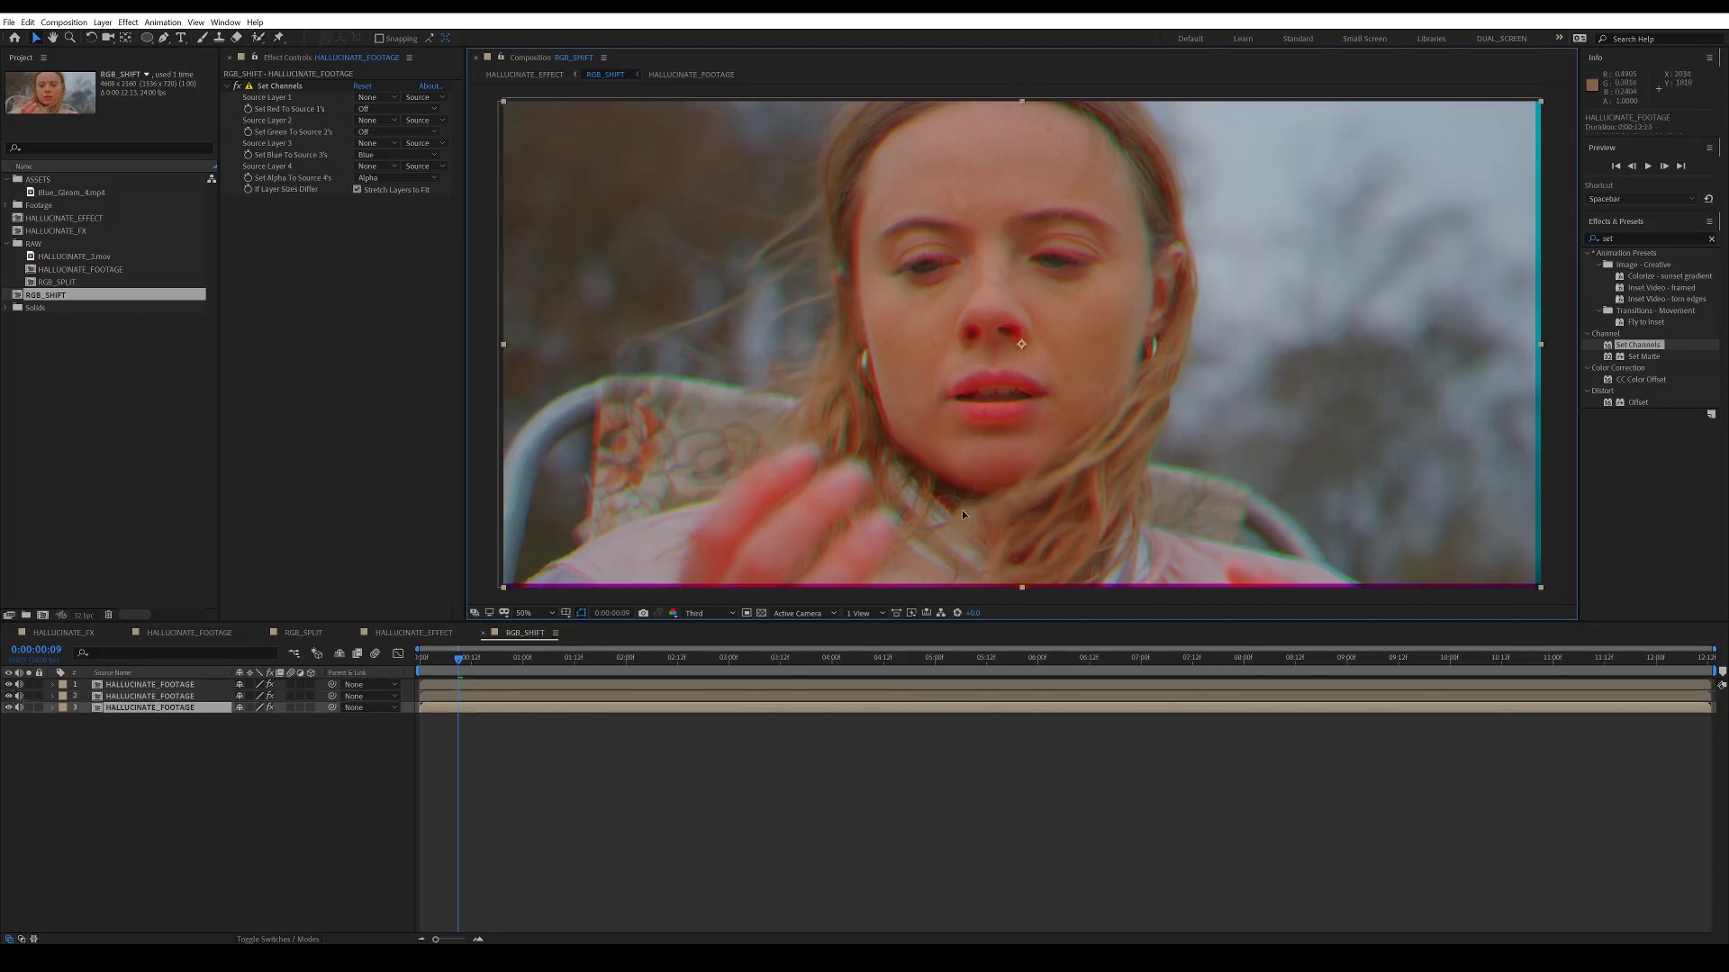
# Back in HALLUCINATE_EFFECT, hide the RGB adjustment layer
pyautogui.click(403, 633)
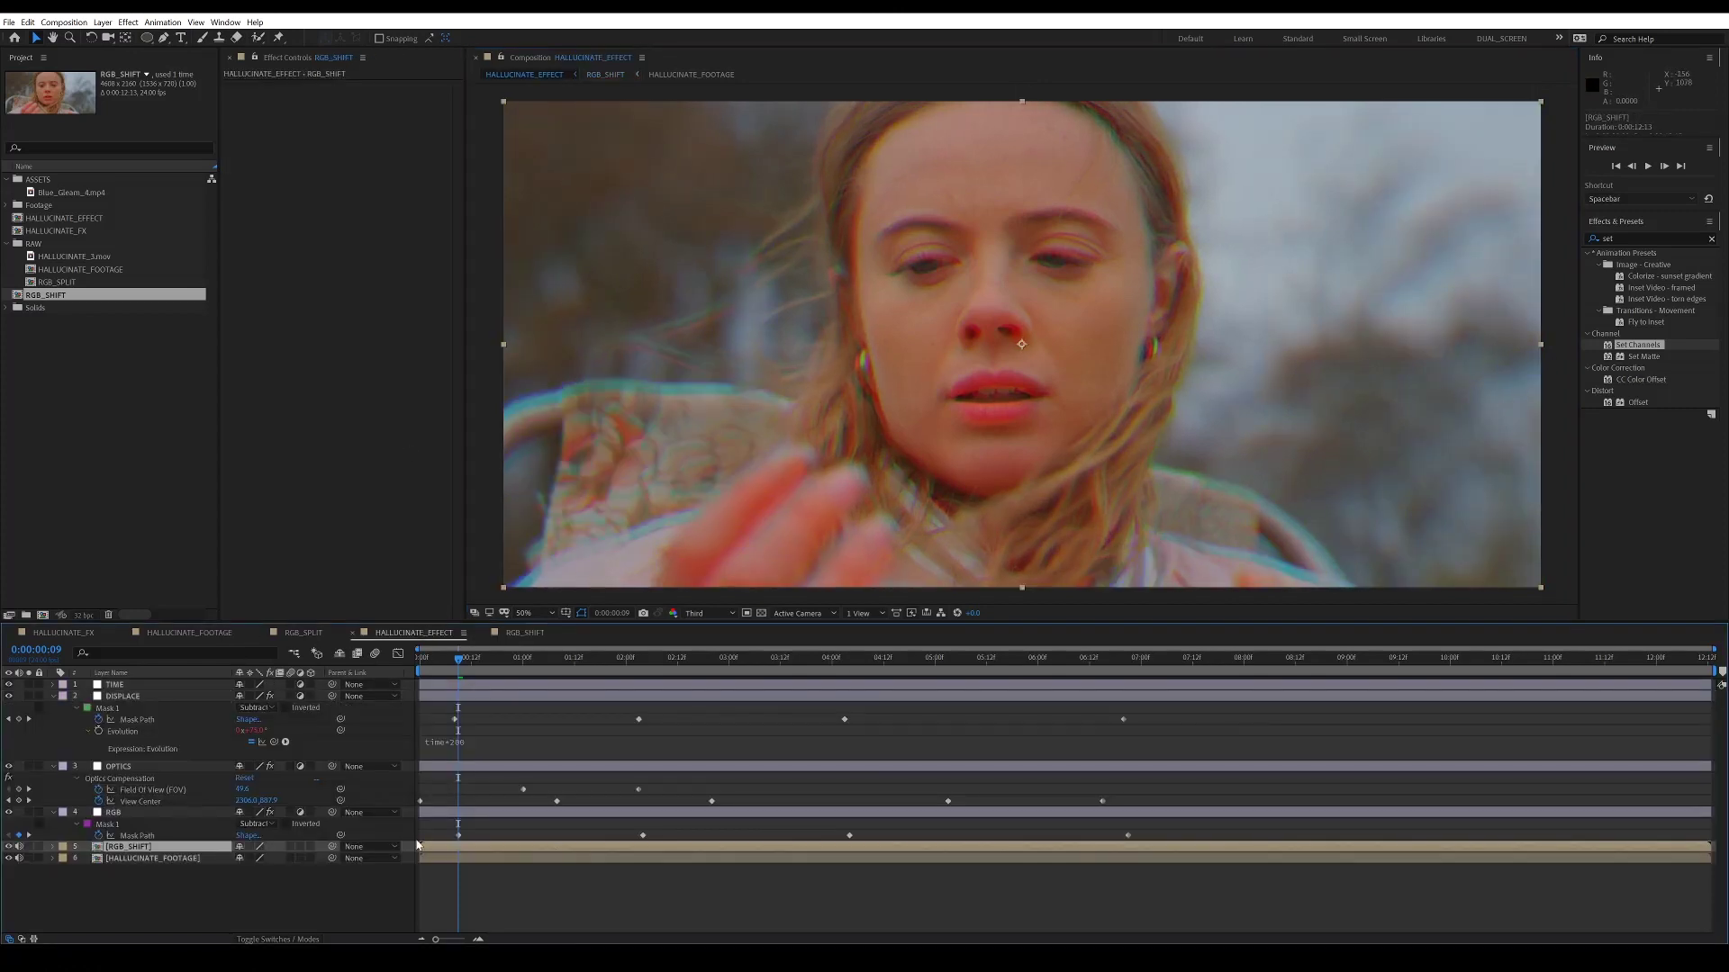
pyautogui.click(133, 826)
pyautogui.click(487, 849)
pyautogui.click(10, 814)
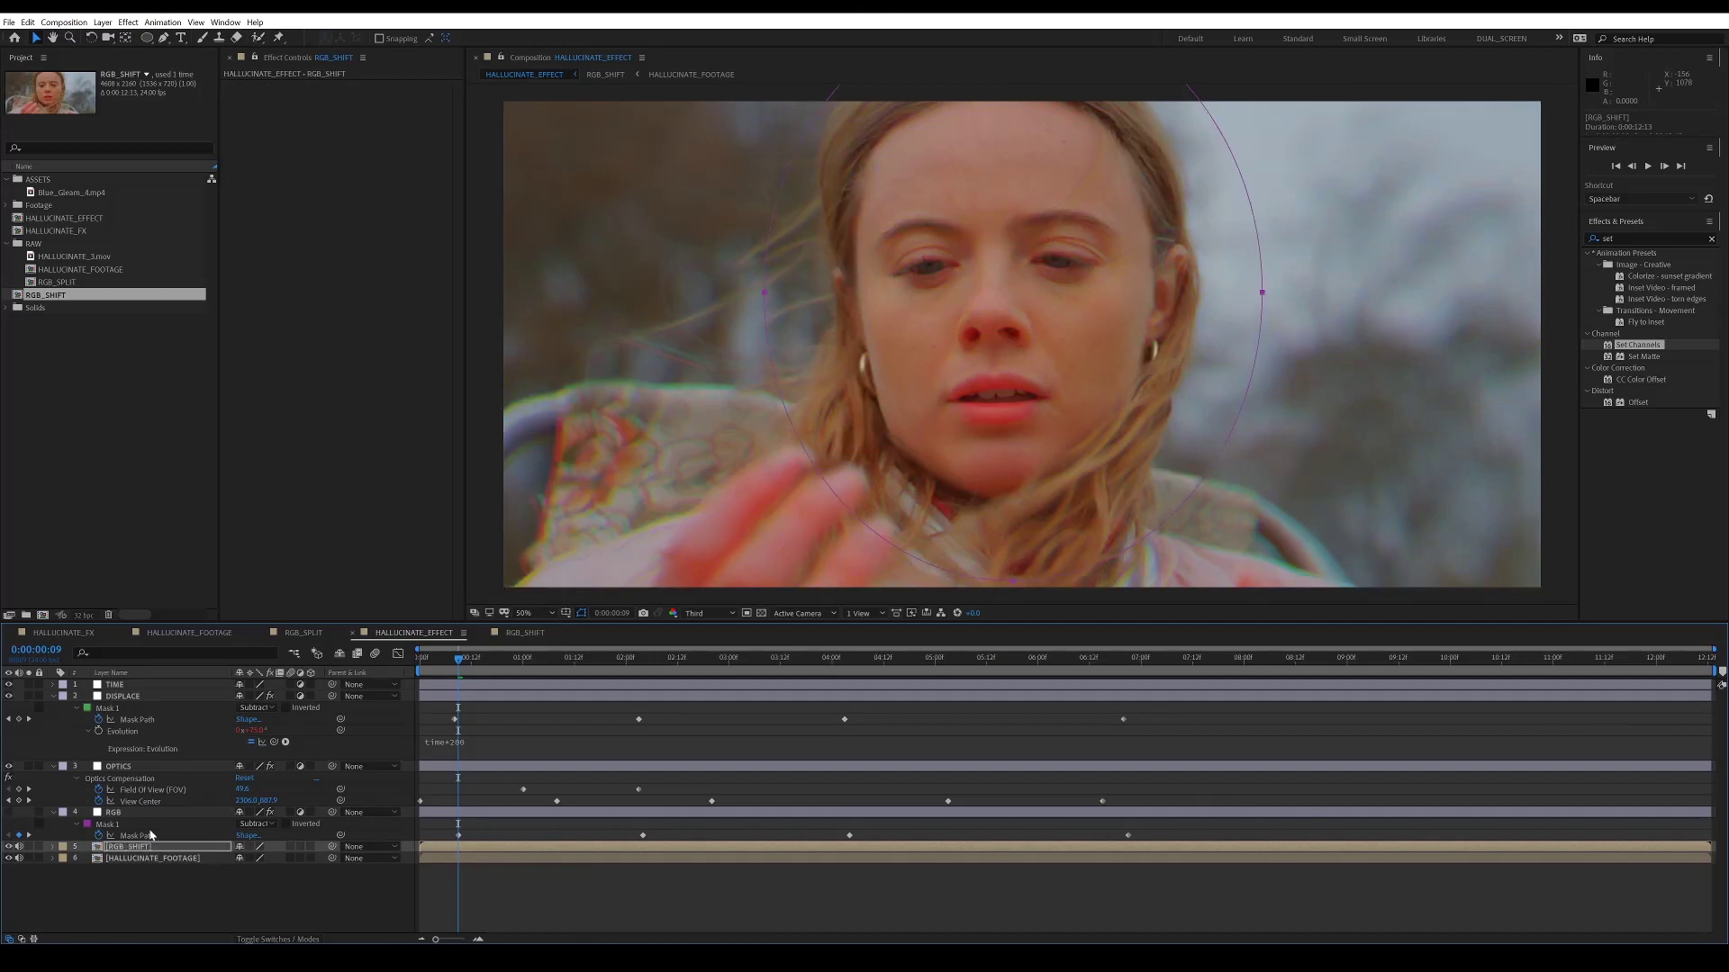
pyautogui.click(546, 899)
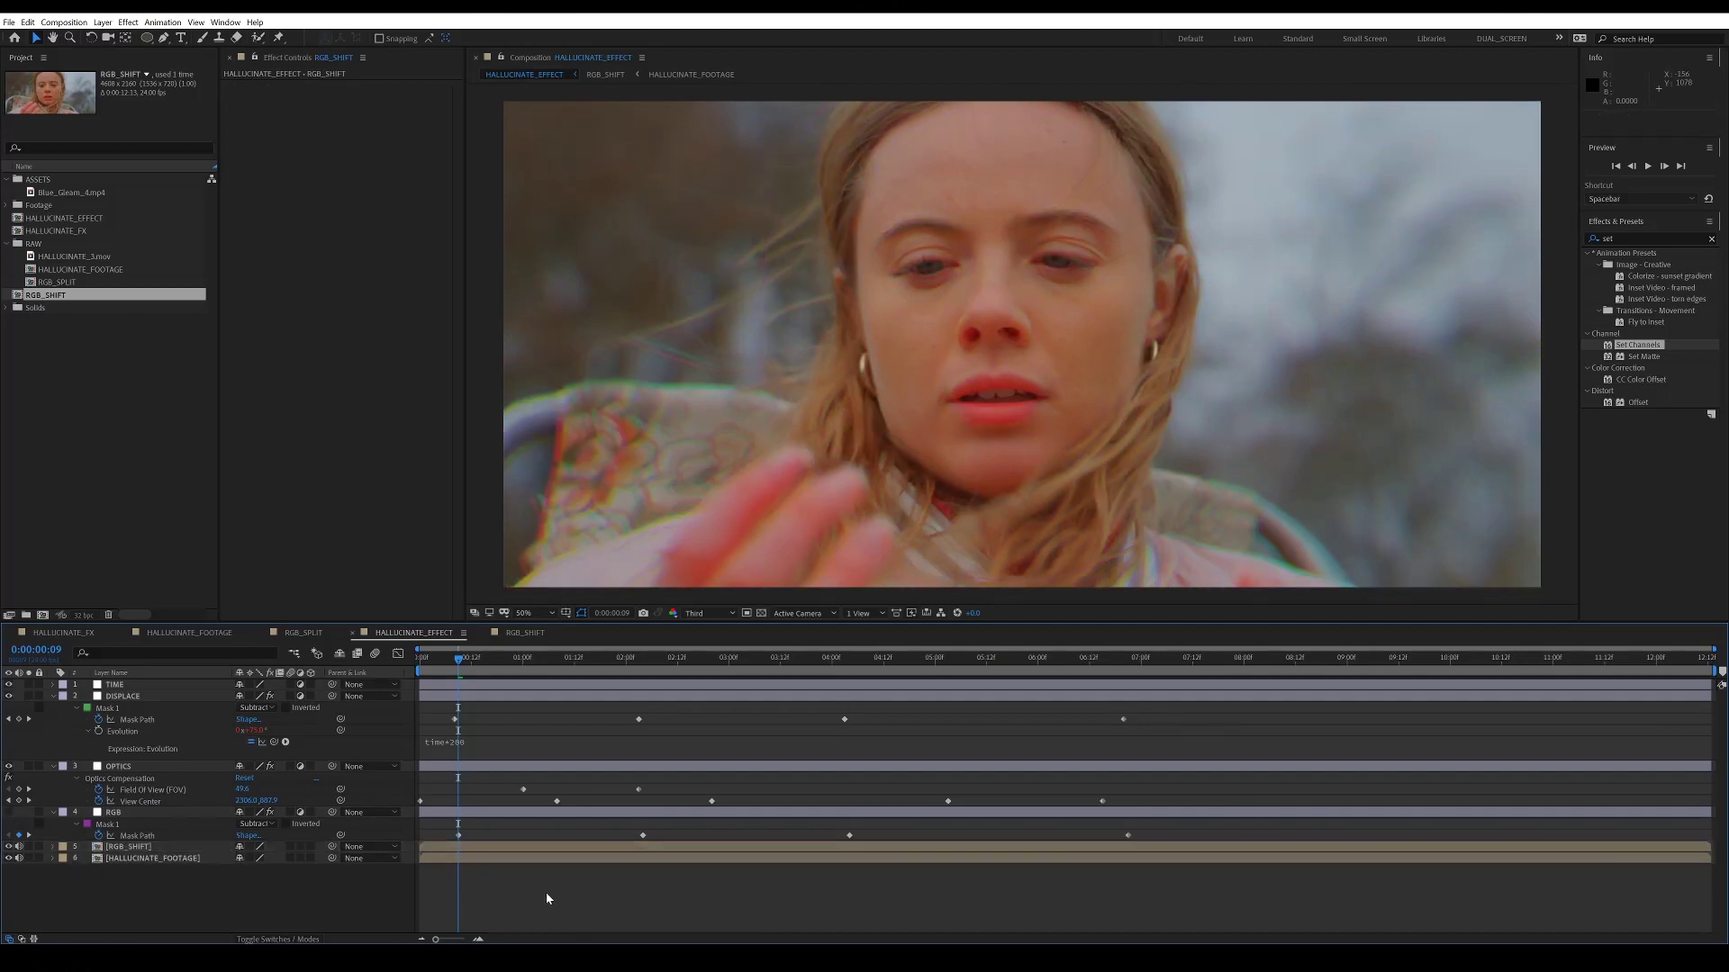
# Apply the Echo effect to the TIME layer
pyautogui.click(117, 684)
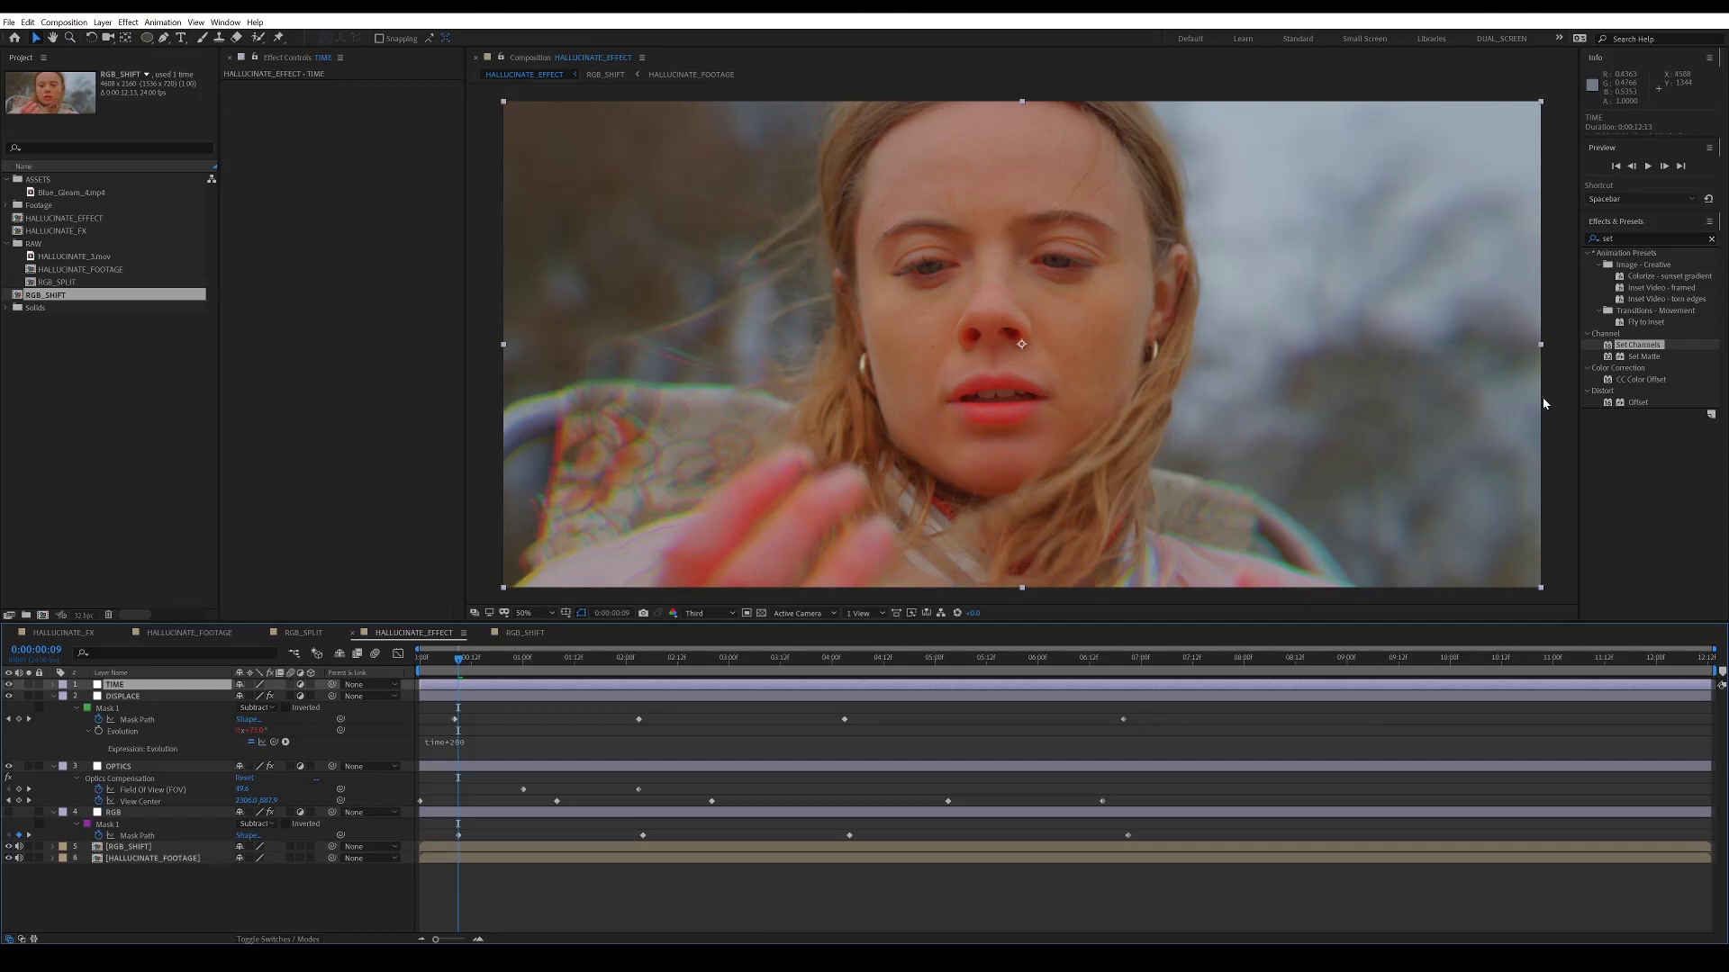
pyautogui.write('echo')
pyautogui.moveTo(1622, 236); pyautogui.dragTo(689, 686)
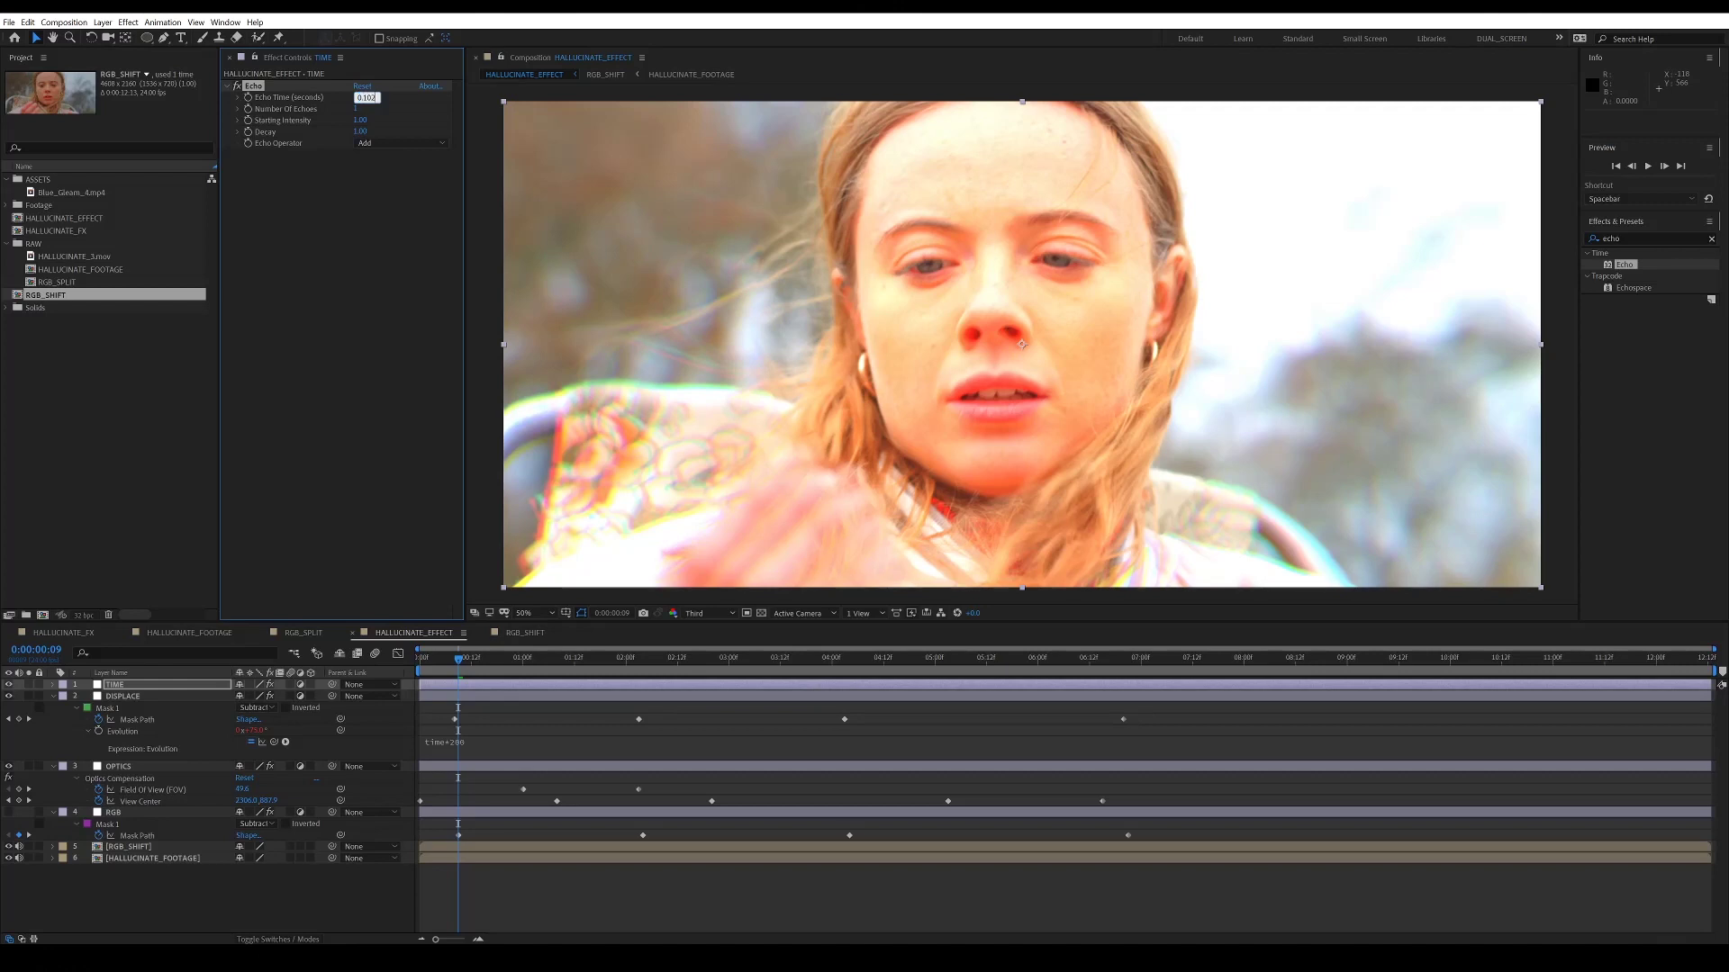
# Set Echo Time 0.102 s, 2 echoes, intensity 1, decay 3, and the Maximum operator
pyautogui.moveTo(371, 101); pyautogui.dragTo(370, 101)
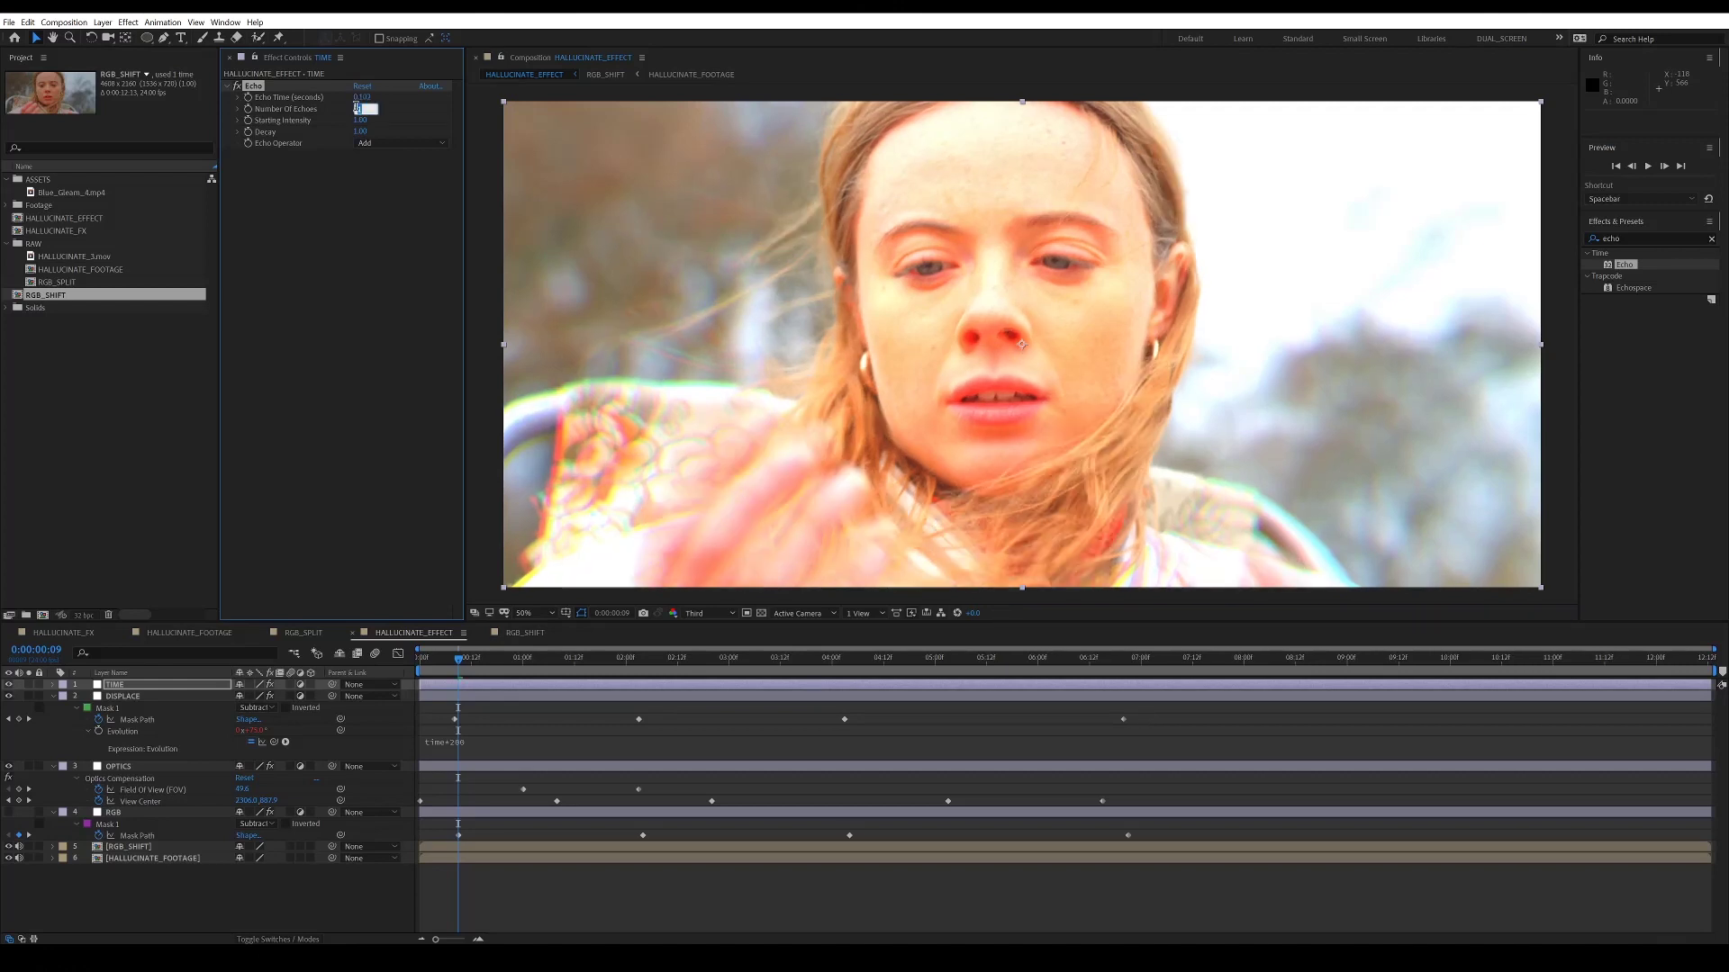
pyautogui.press('Return')
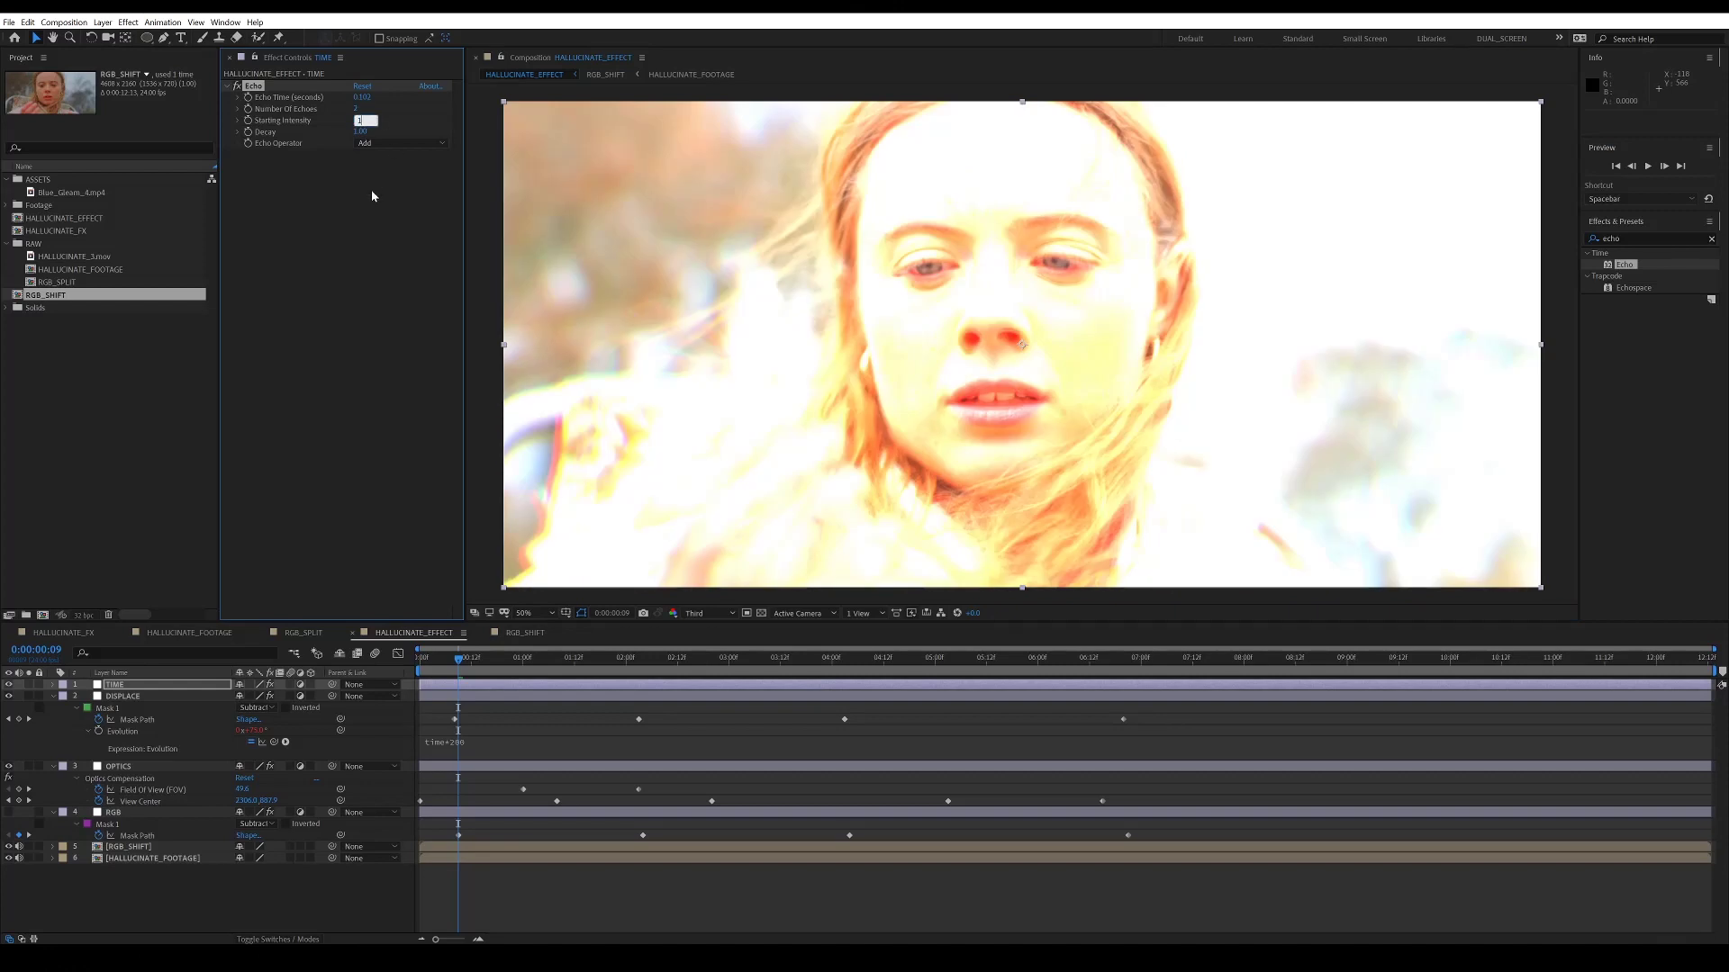
pyautogui.write('1')
pyautogui.press('Return')
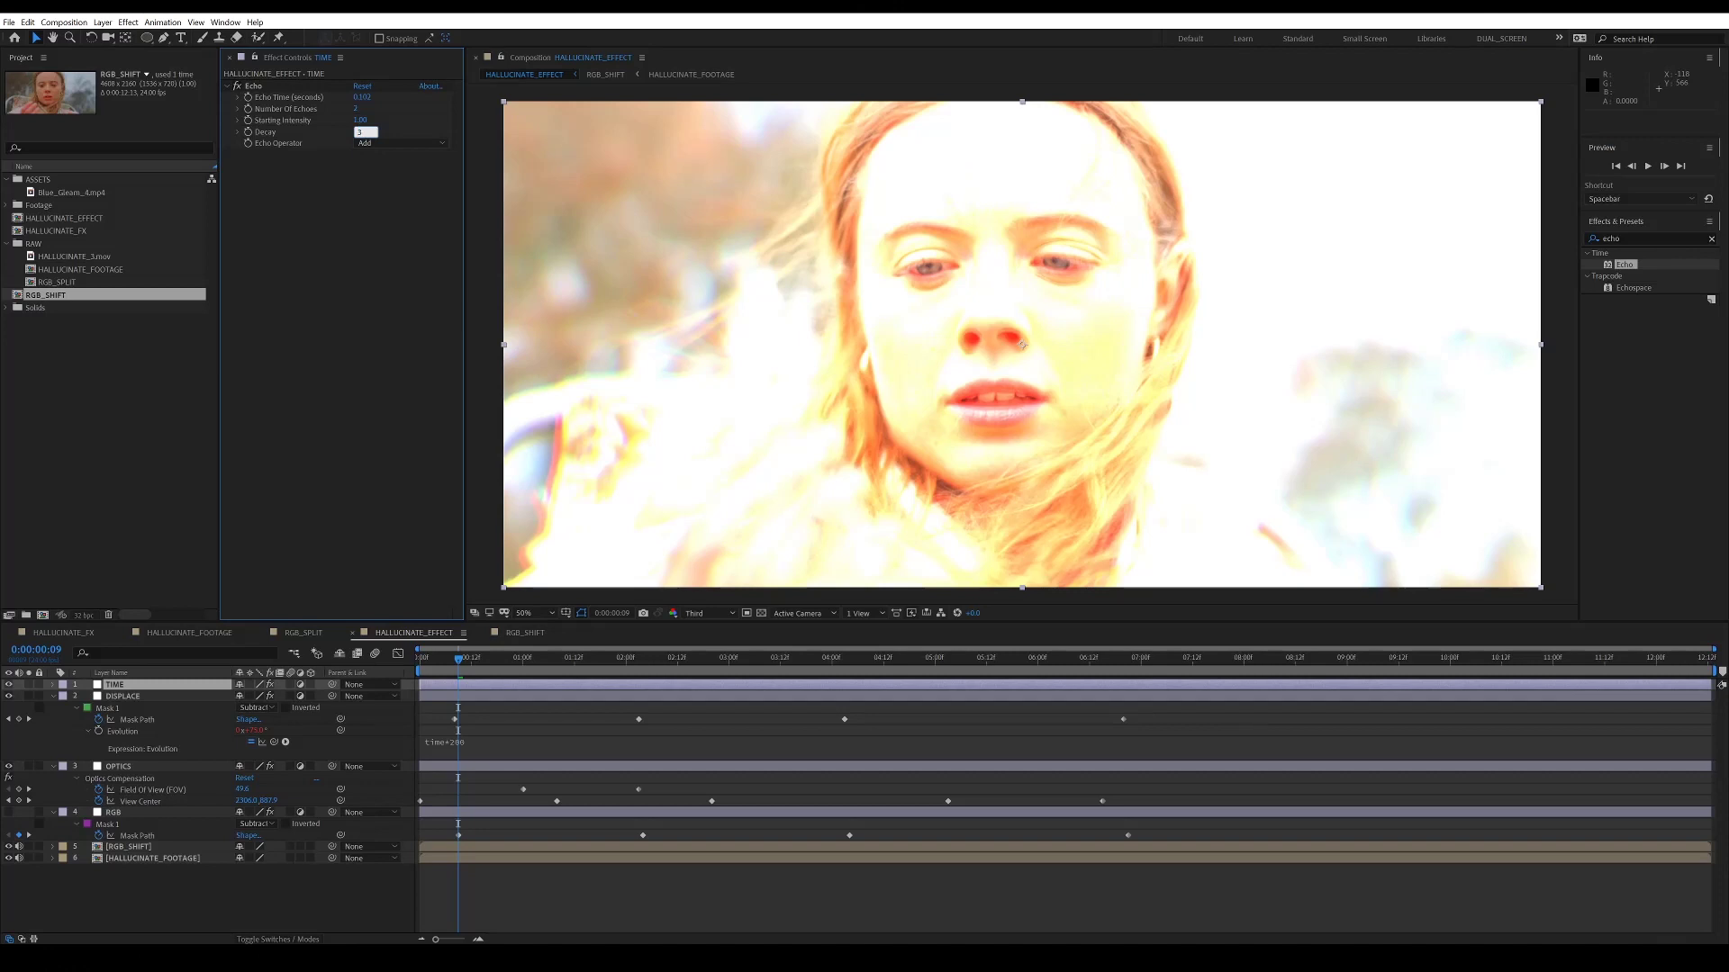
pyautogui.press('Return')
pyautogui.click(365, 144)
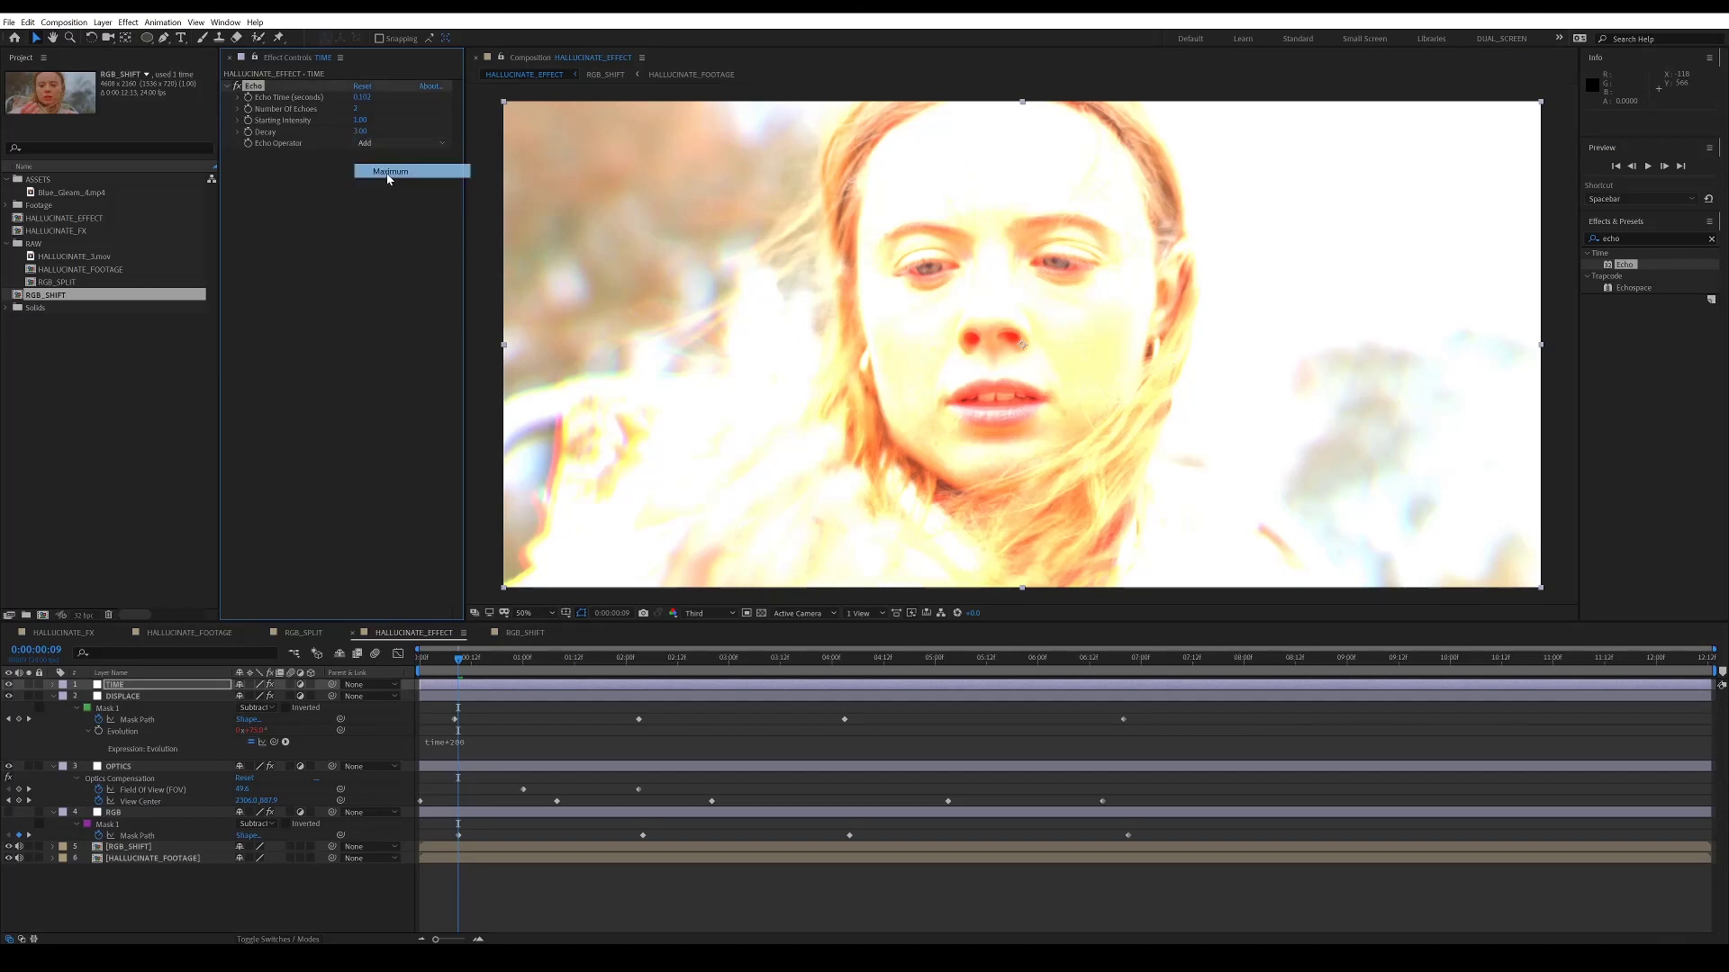
pyautogui.click(386, 169)
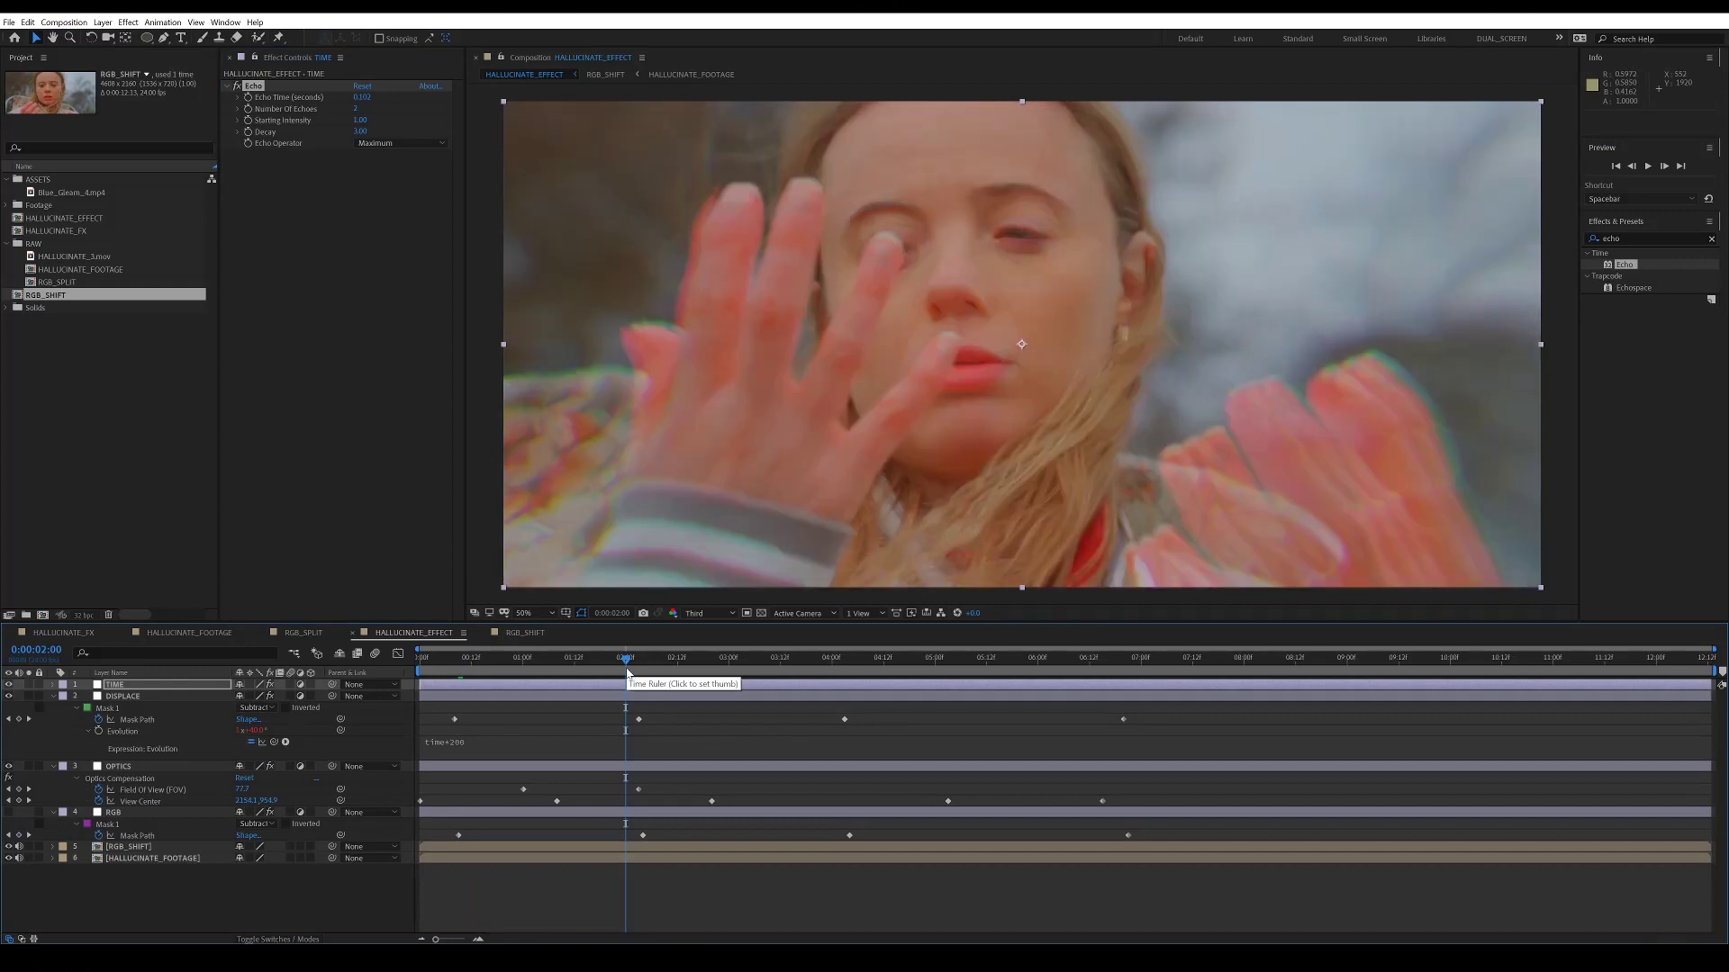
# Feather the TIME mask to 199 pixels and the RGB mask to 97 pixels
pyautogui.click(129, 824)
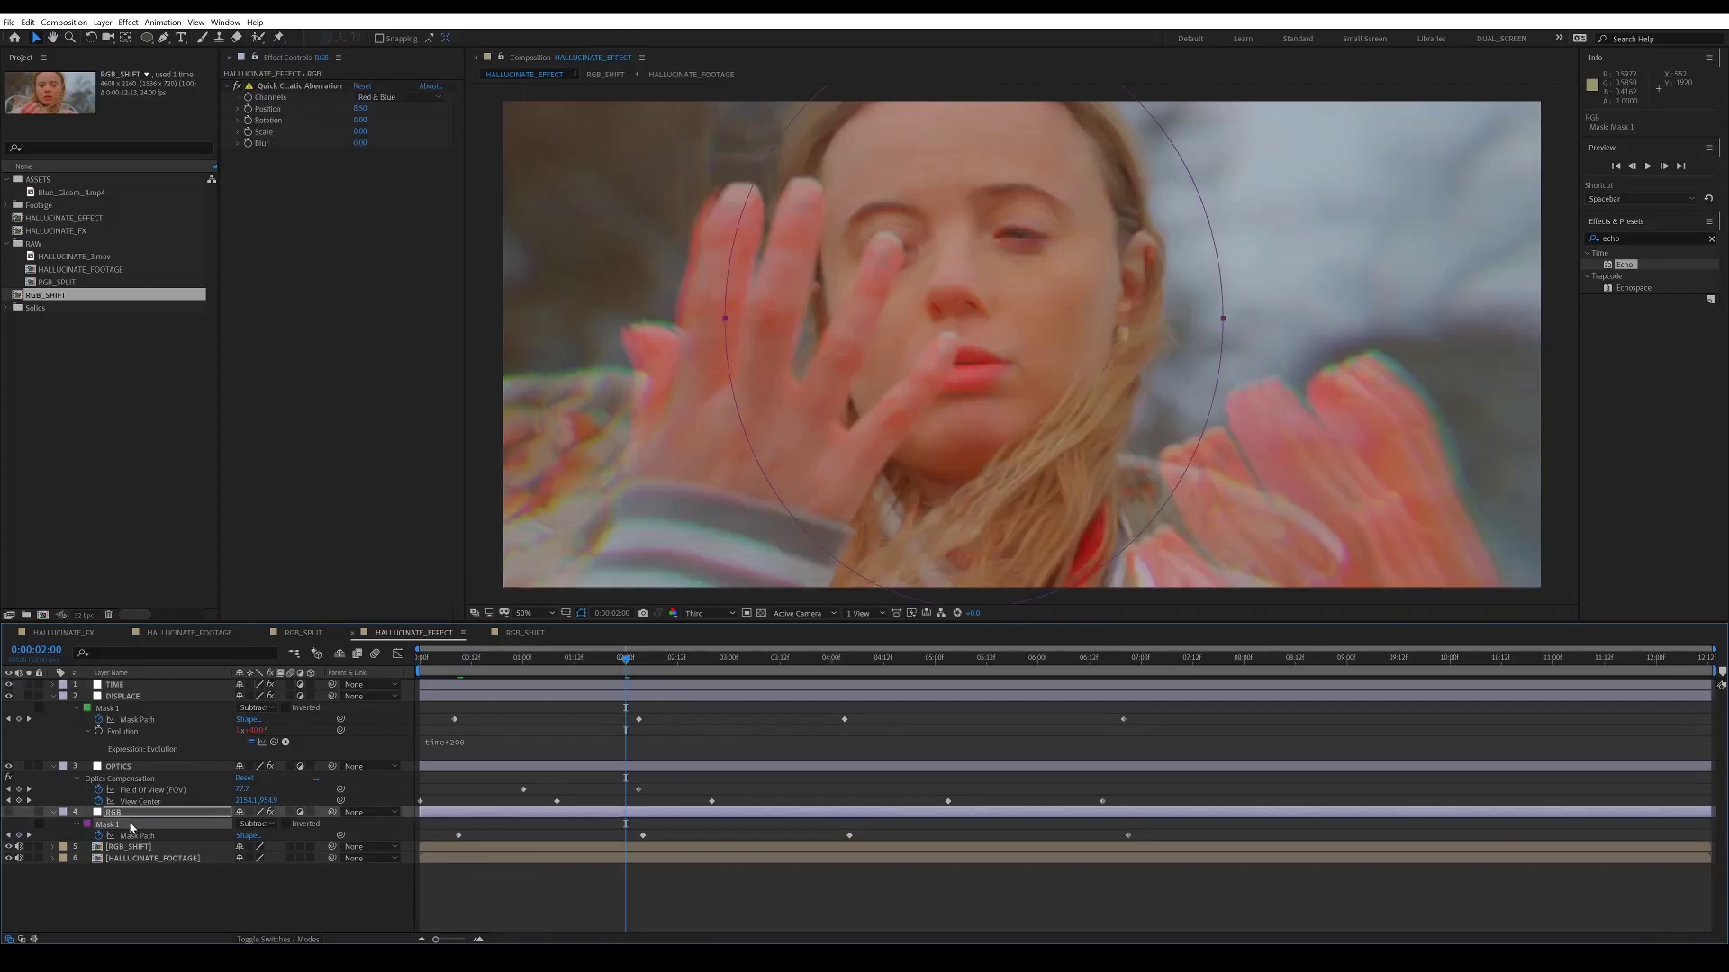
pyautogui.click(460, 663)
pyautogui.click(478, 683)
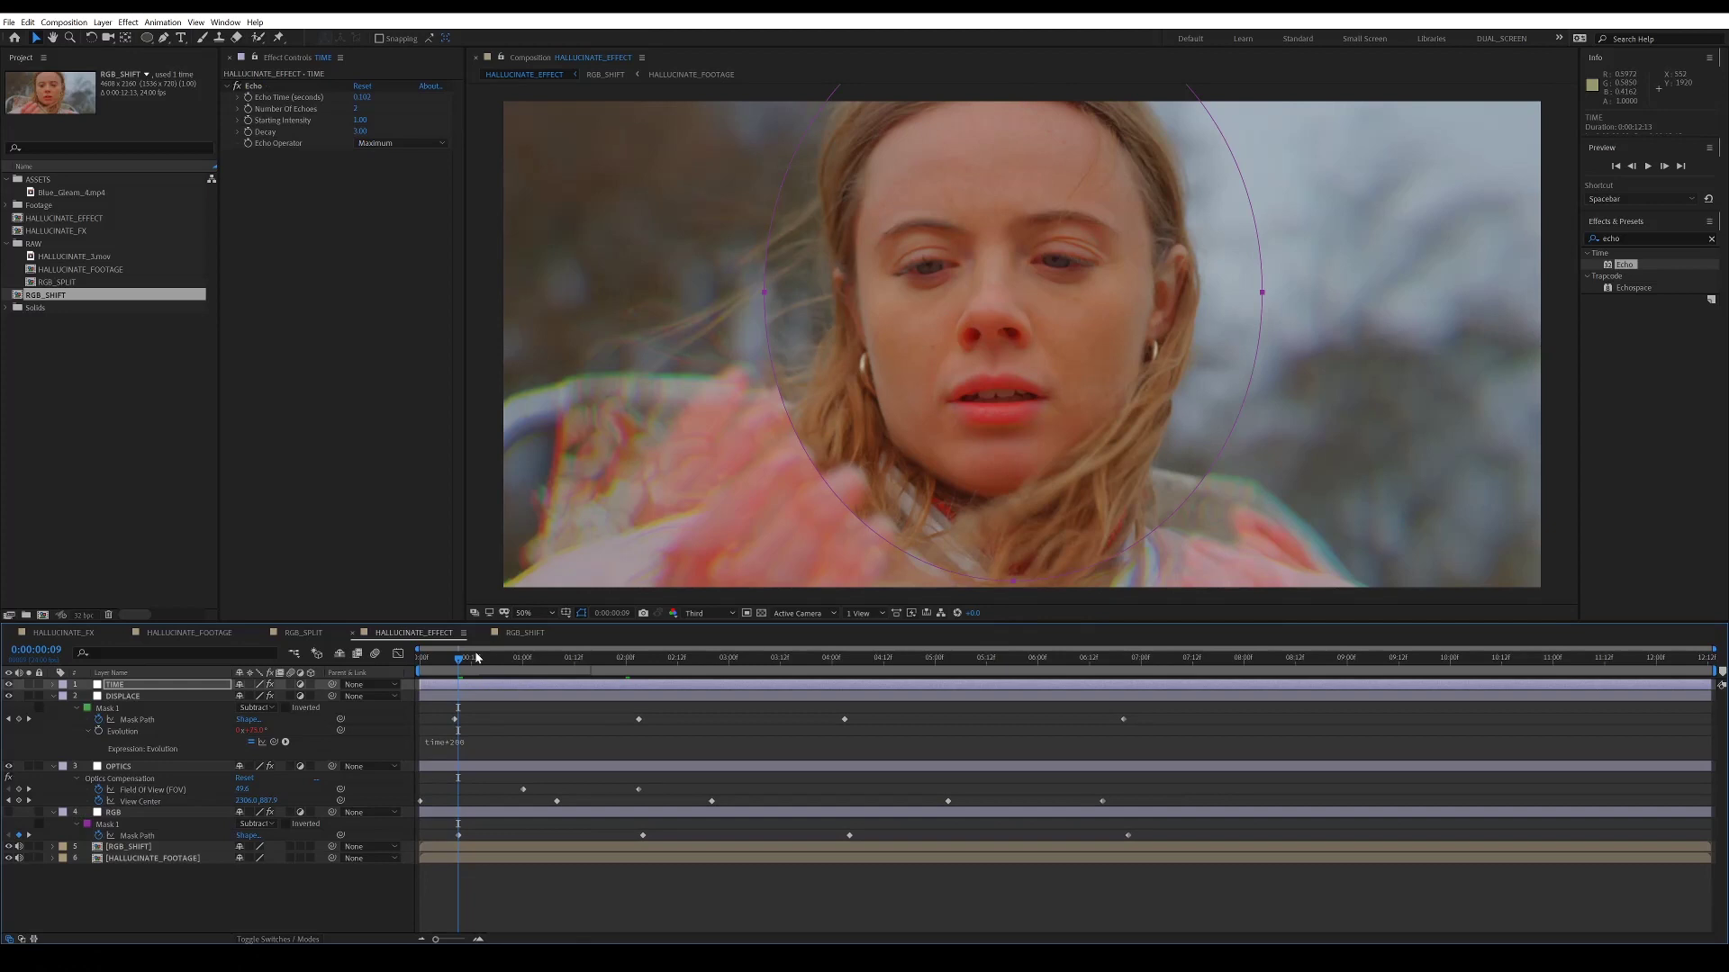
pyautogui.press('f')
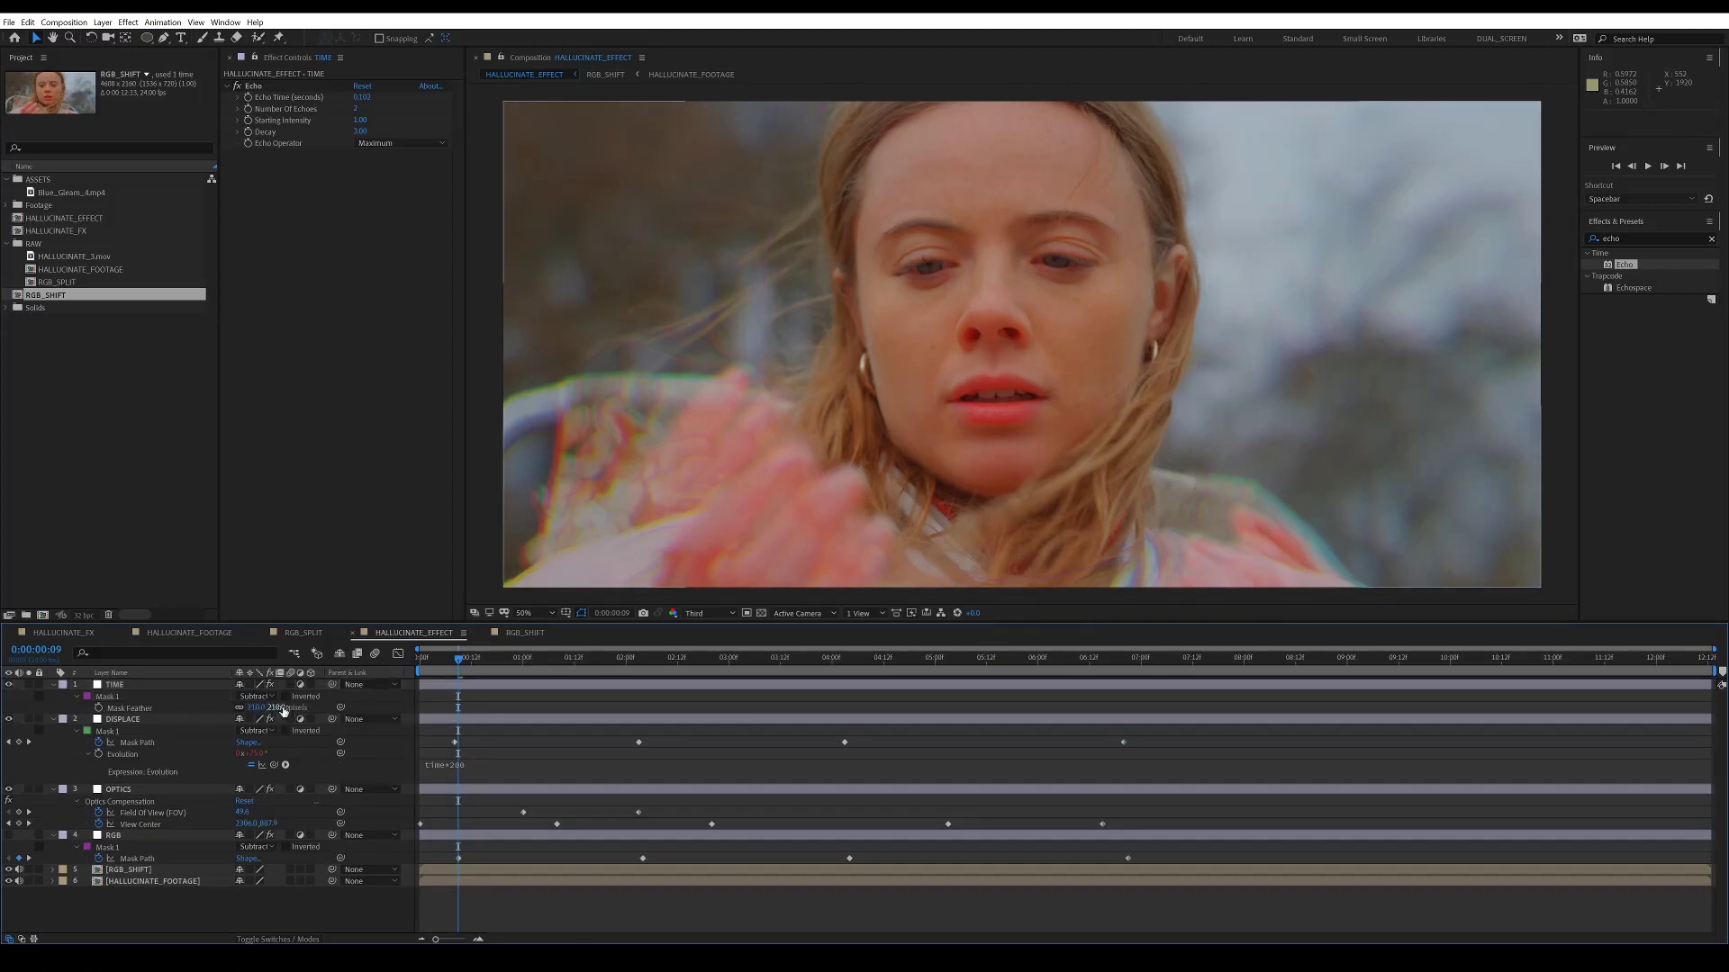
pyautogui.moveTo(283, 712); pyautogui.dragTo(273, 711)
pyautogui.click(473, 836)
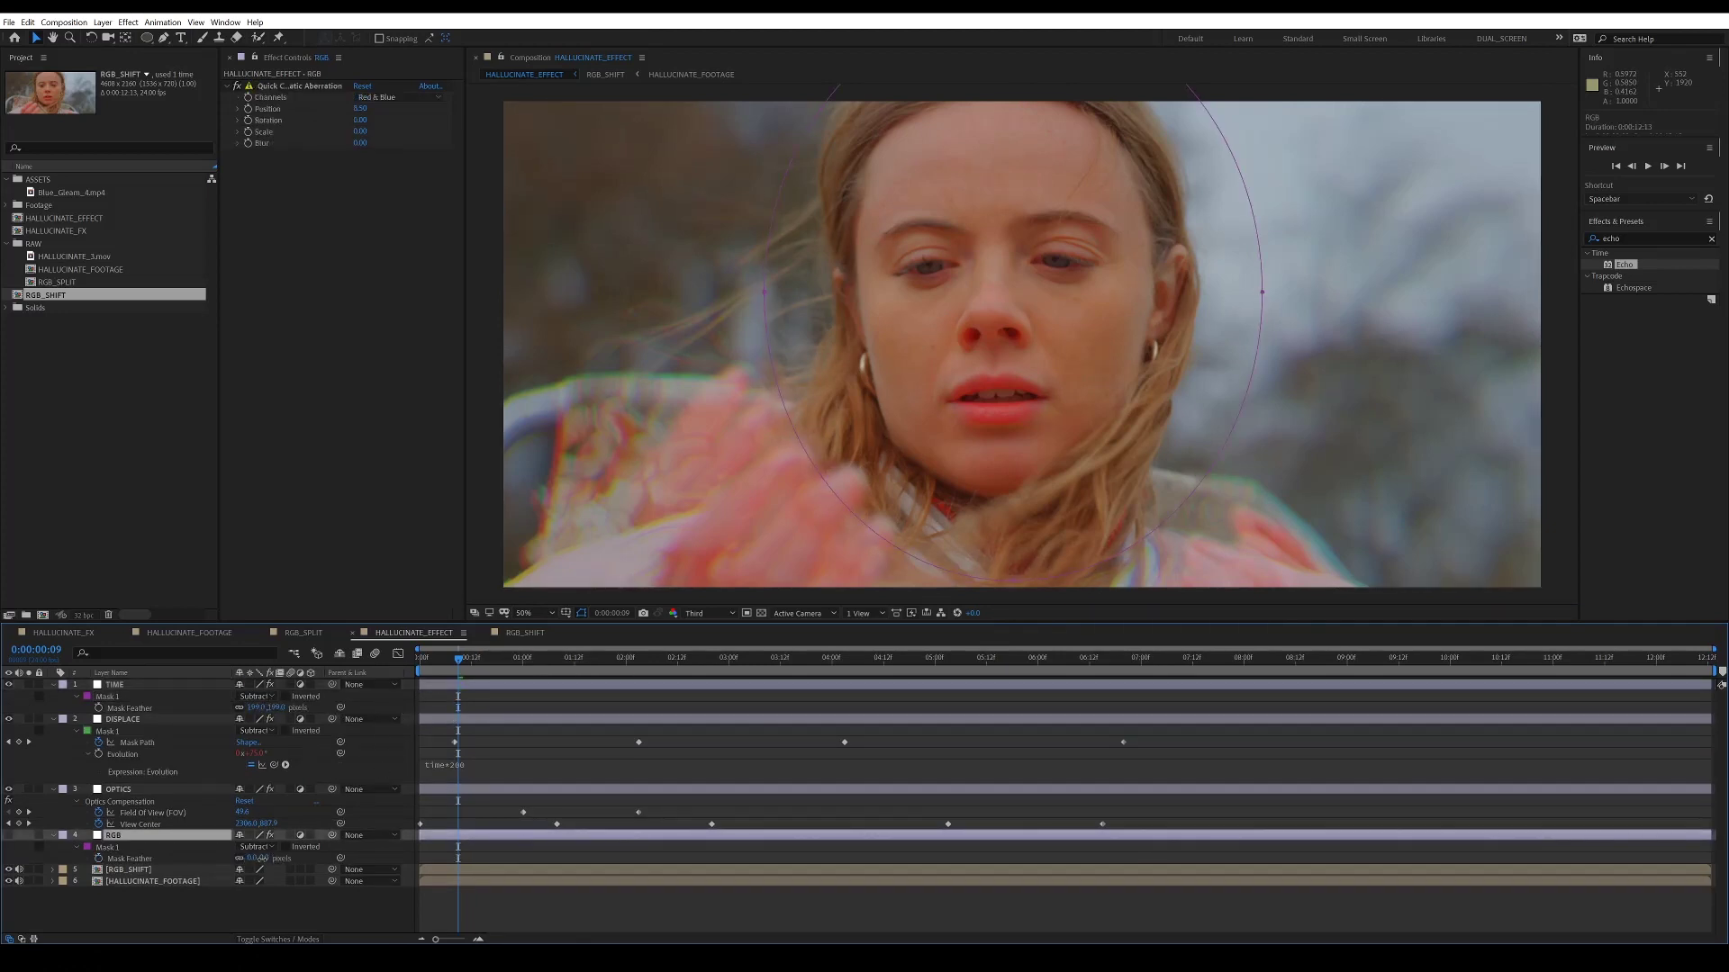
pyautogui.moveTo(261, 859); pyautogui.dragTo(349, 861)
pyautogui.click(478, 895)
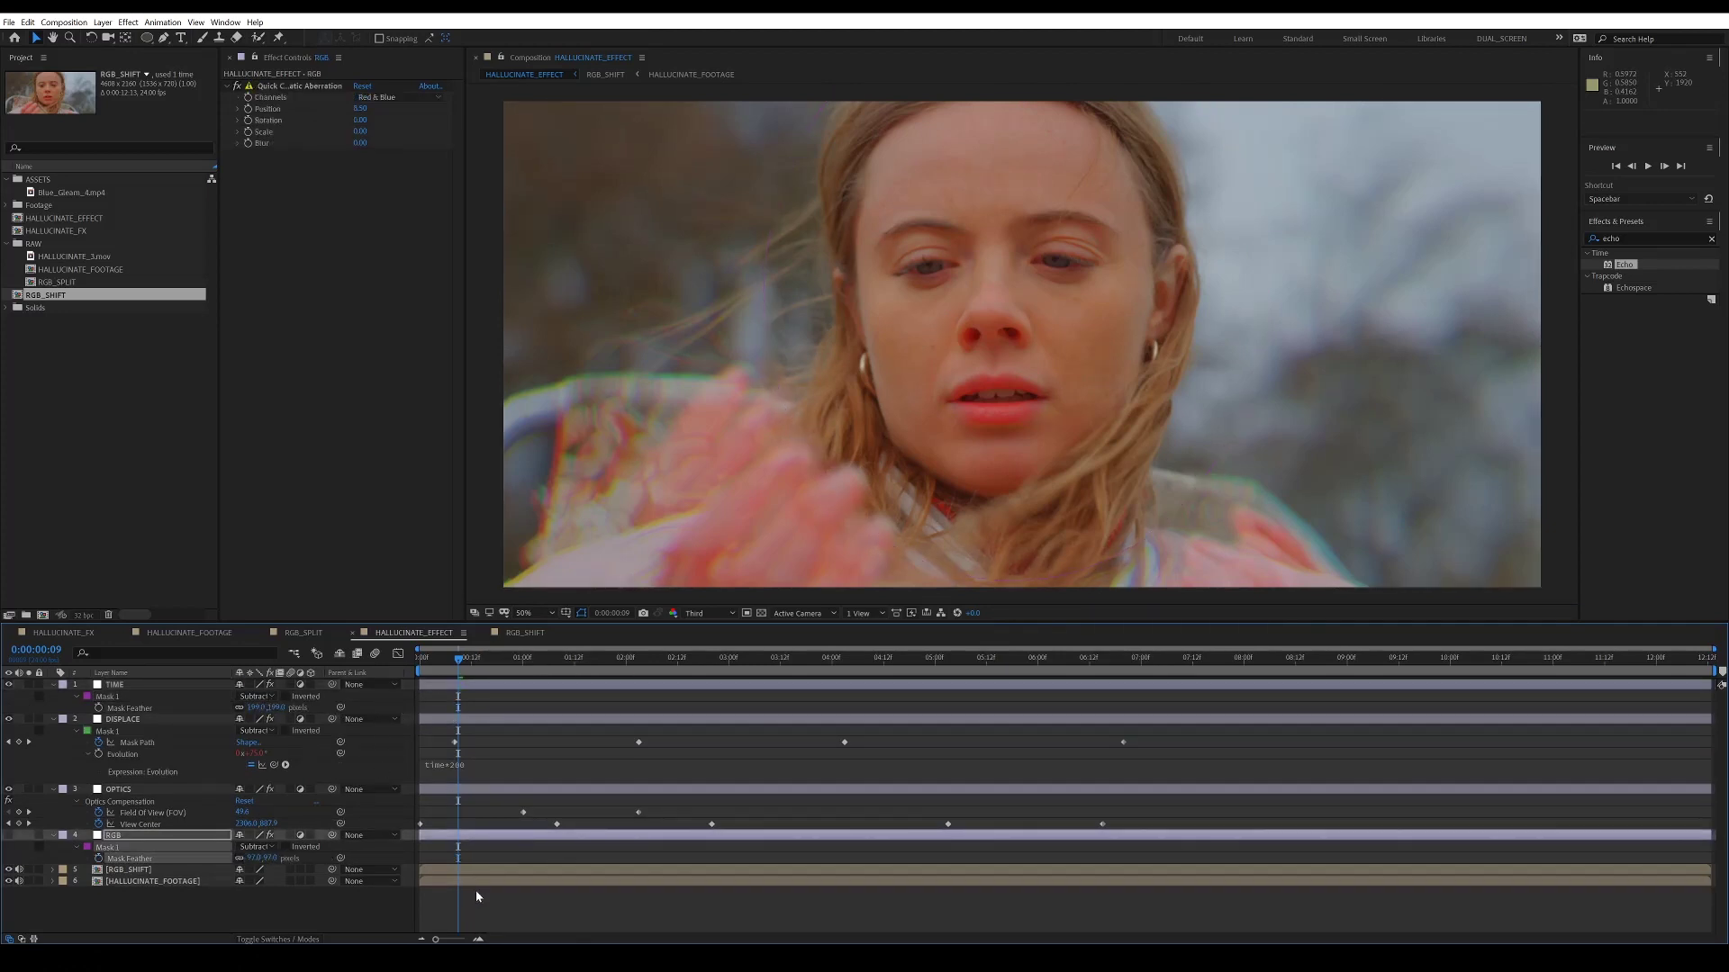
# Keyframe the TIME layer's Echo Time at 0.102 at 2:00 and 0 at 0:20
pyautogui.click(497, 660)
pyautogui.click(626, 660)
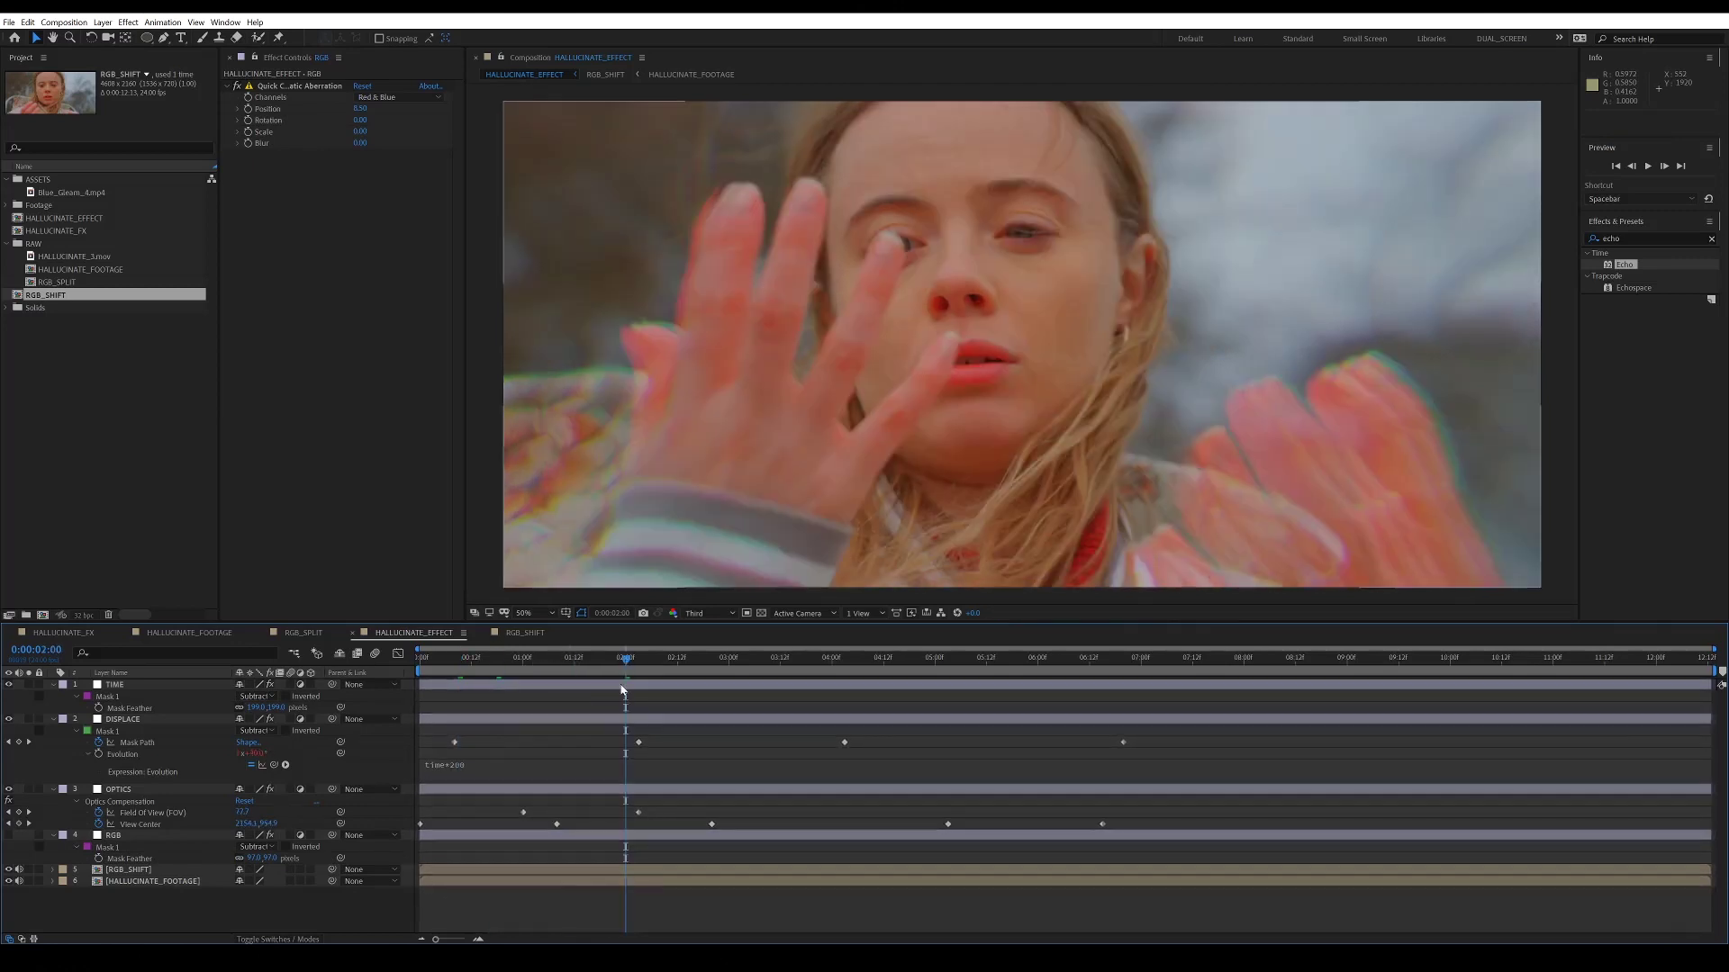
pyautogui.click(620, 691)
pyautogui.click(247, 97)
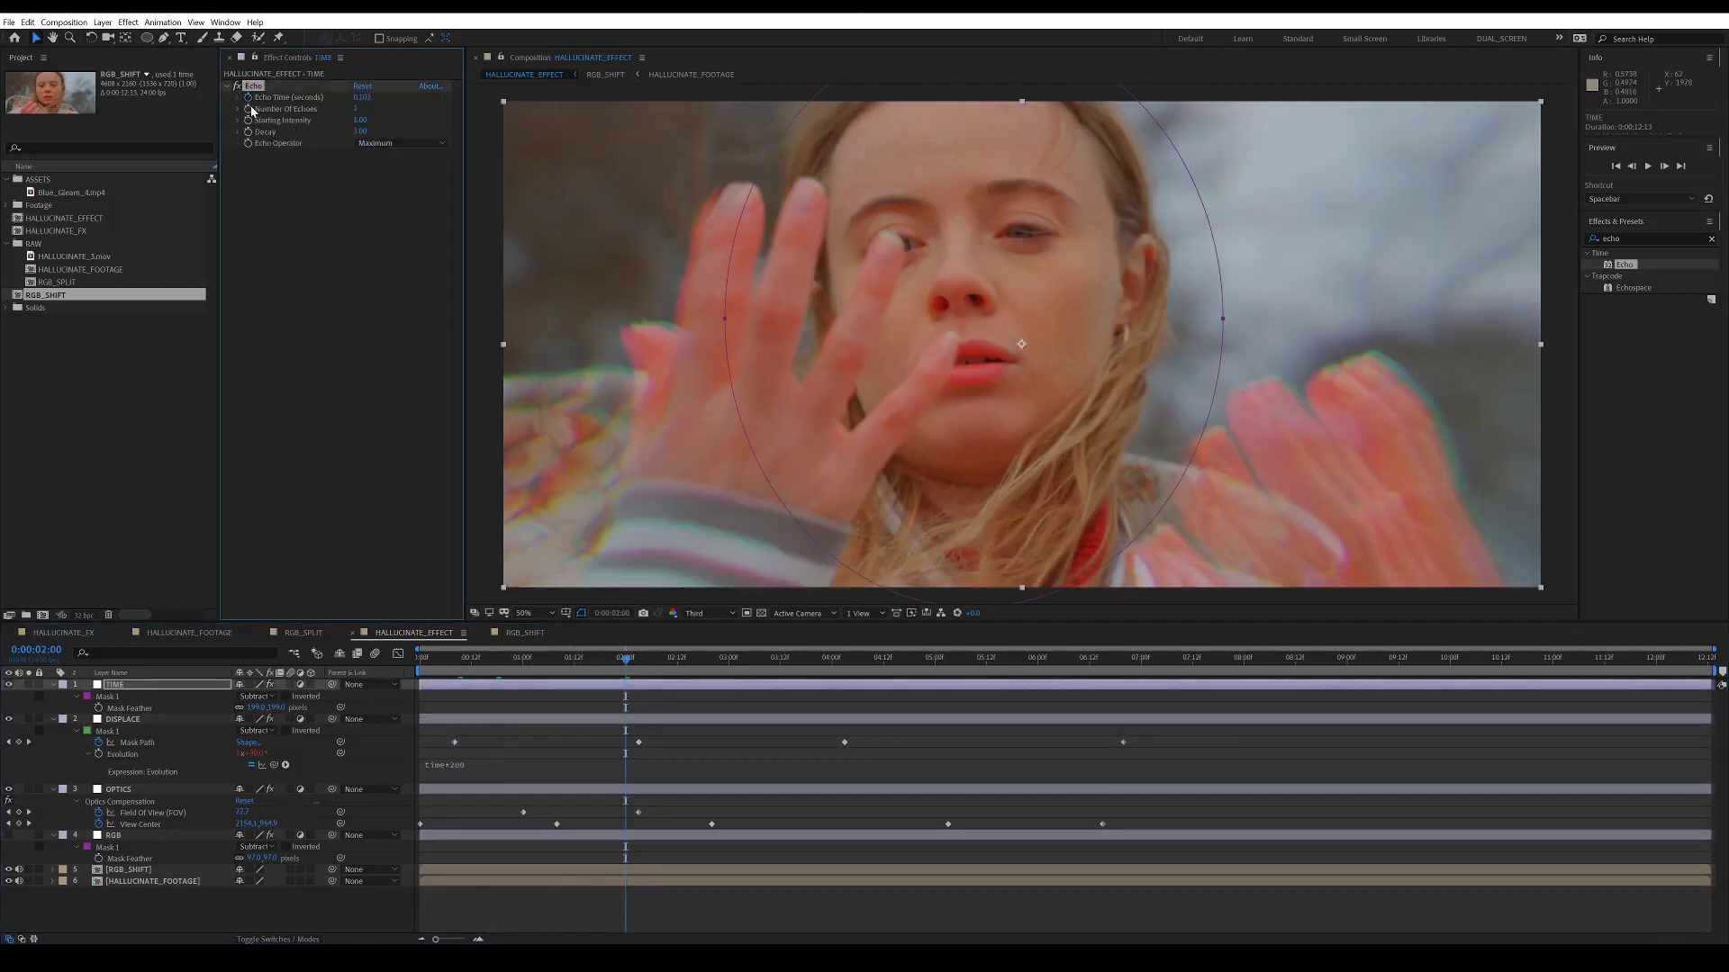
pyautogui.press('u')
pyautogui.press('space')
pyautogui.click(363, 96)
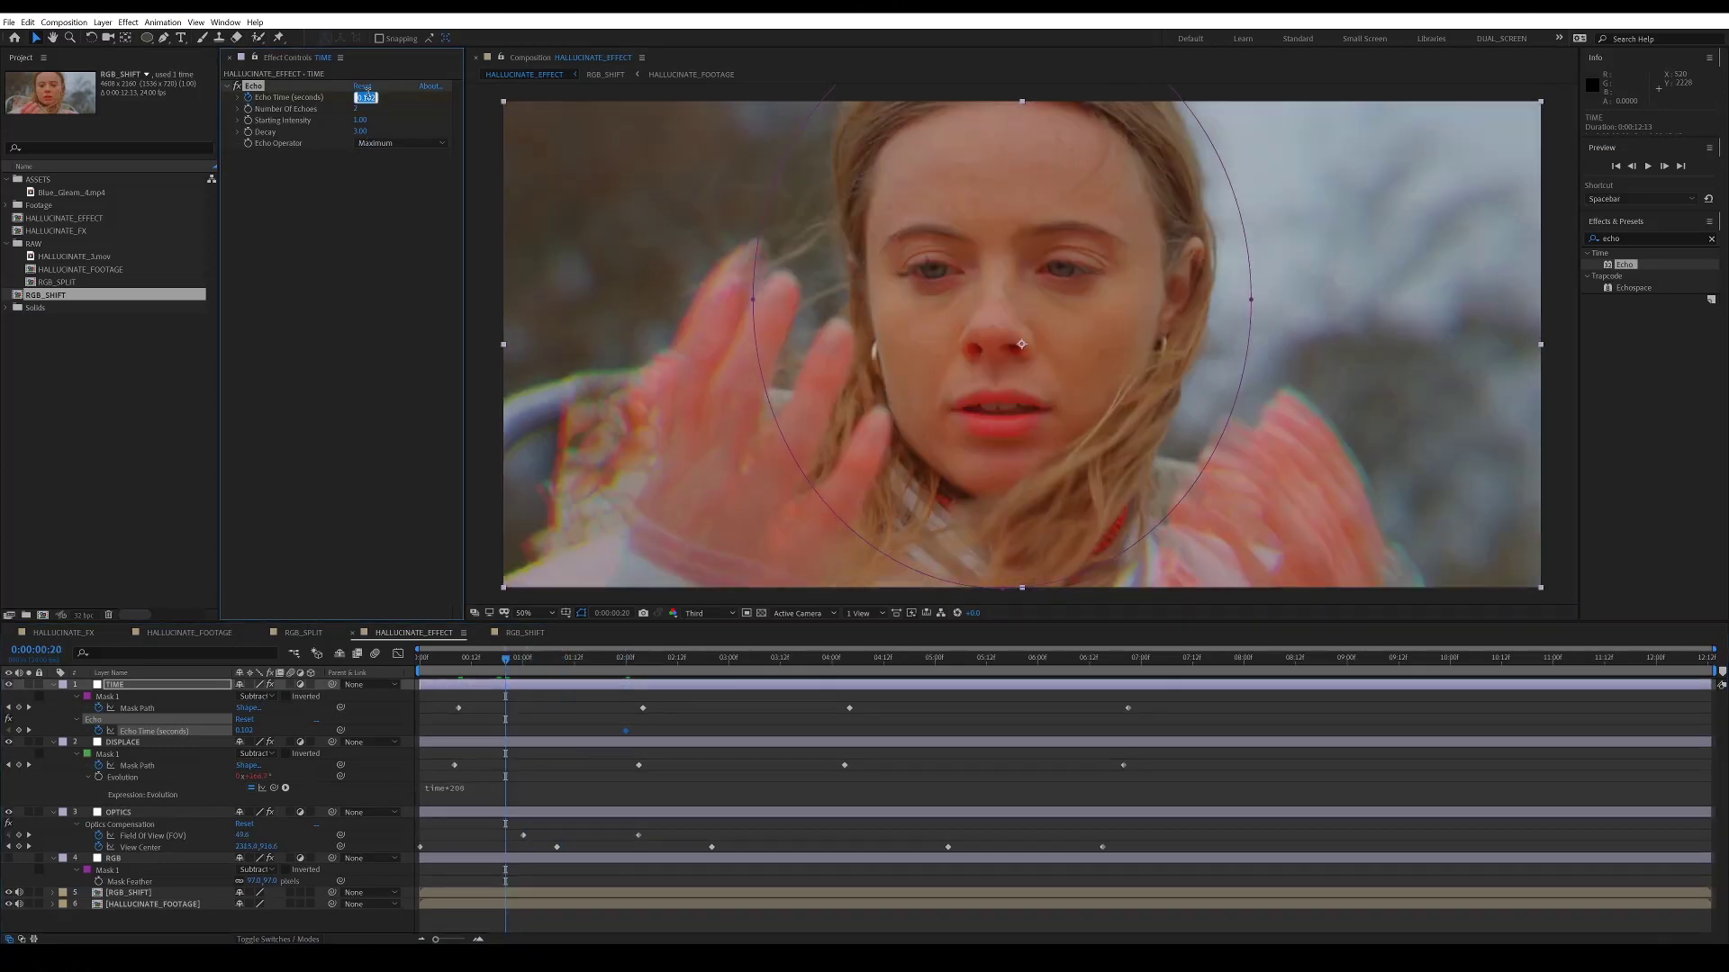
pyautogui.write('0')
pyautogui.press('Return')
pyautogui.moveTo(515, 664); pyautogui.dragTo(661, 673)
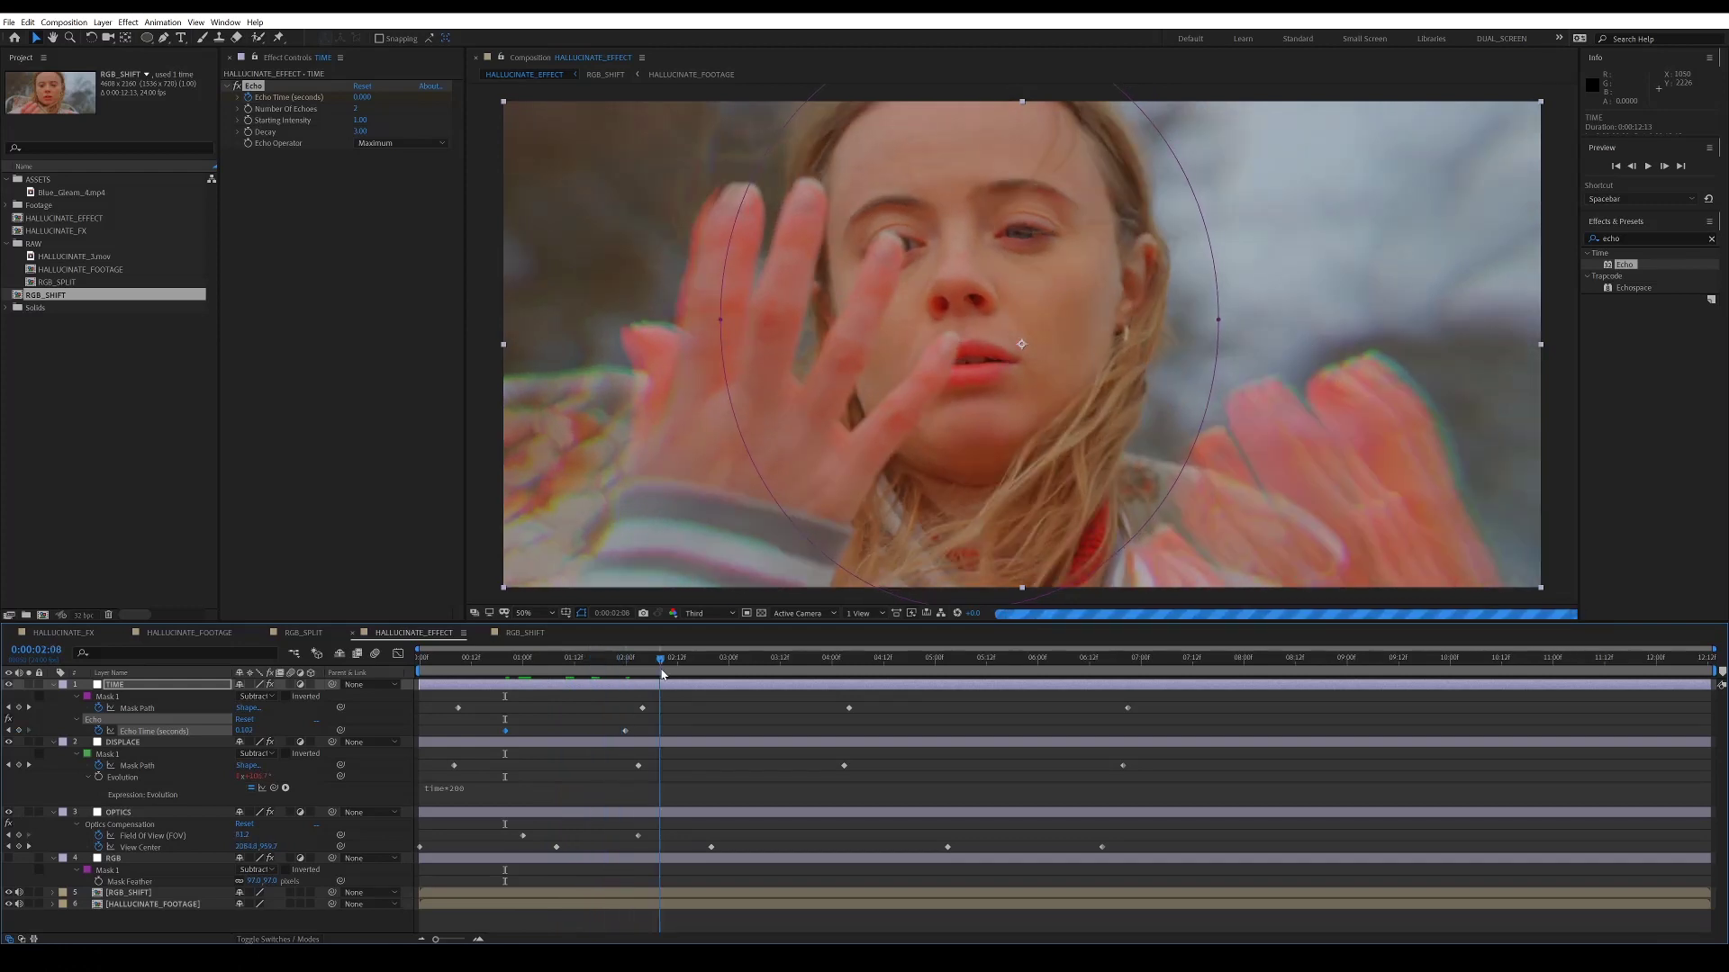
# Add Blue_Gleam_4.mp4 at 1:00, scale it to fill the frame, and blend it with Screen
pyautogui.click(774, 707)
pyautogui.moveTo(66, 195); pyautogui.dragTo(522, 681)
pyautogui.scroll(-2, 1062, 491)
pyautogui.moveTo(1253, 475); pyautogui.dragTo(1300, 501)
pyautogui.rightClick(661, 683)
pyautogui.moveTo(714, 499)
pyautogui.click(839, 585)
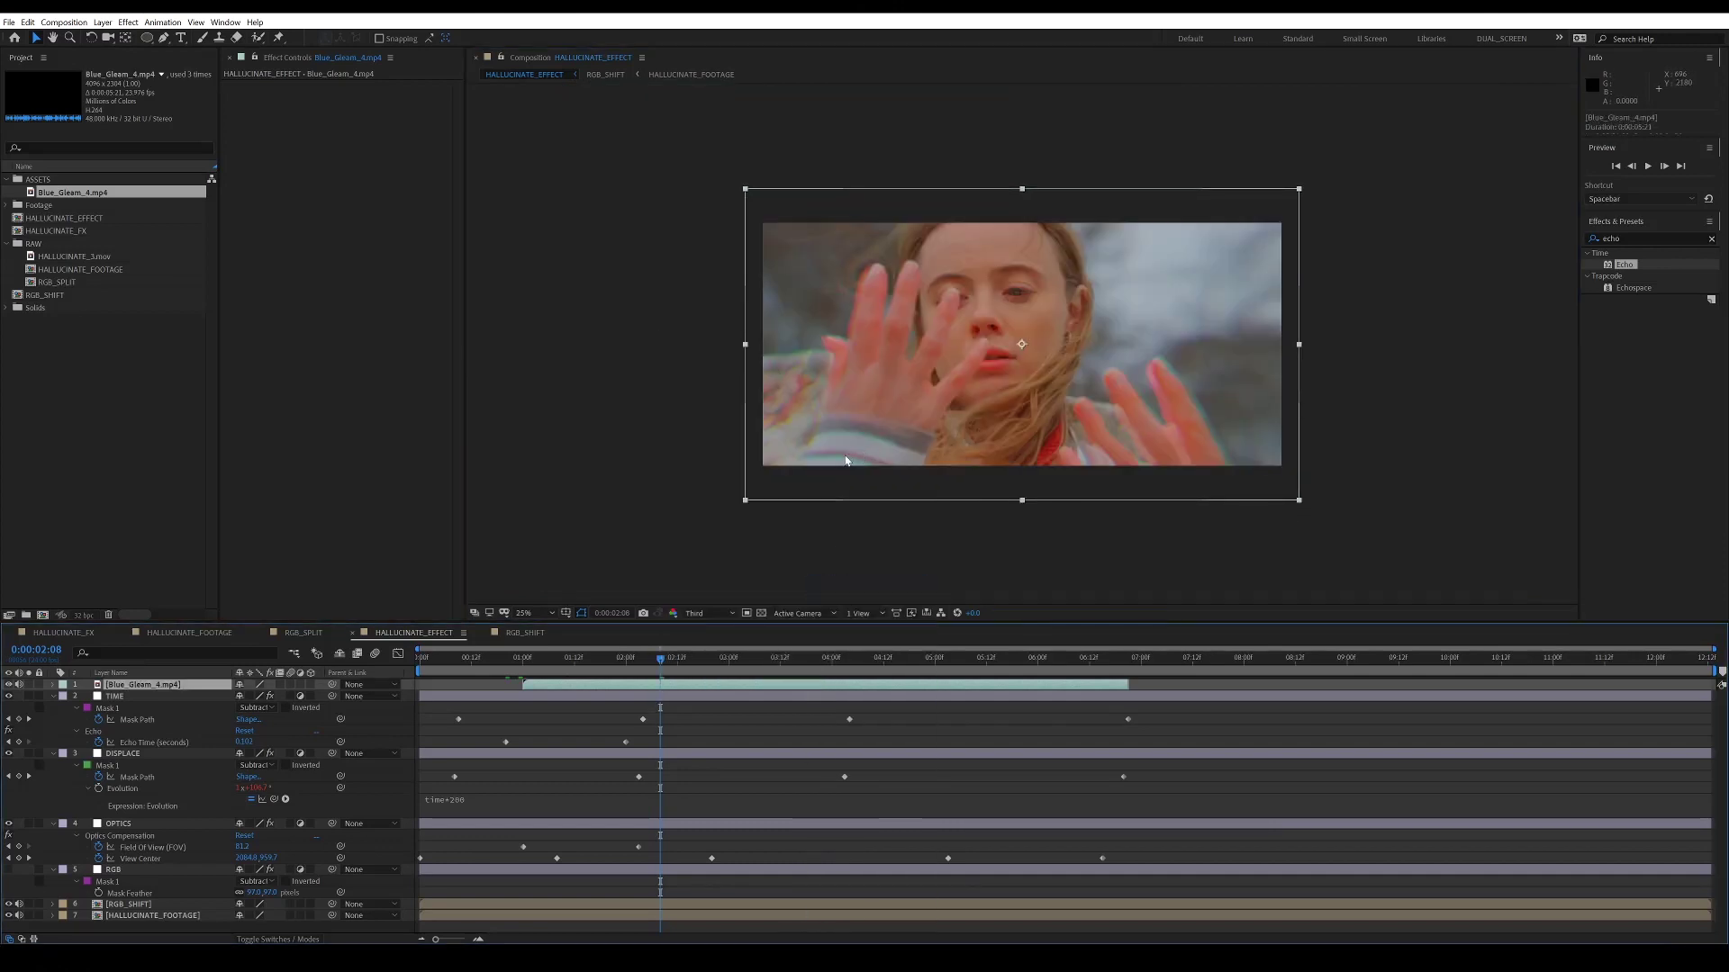
# Duplicate the light leak, shift the copy later, rotate it 177°, and enlarge it
pyautogui.hotkey('ctrl', 'd')
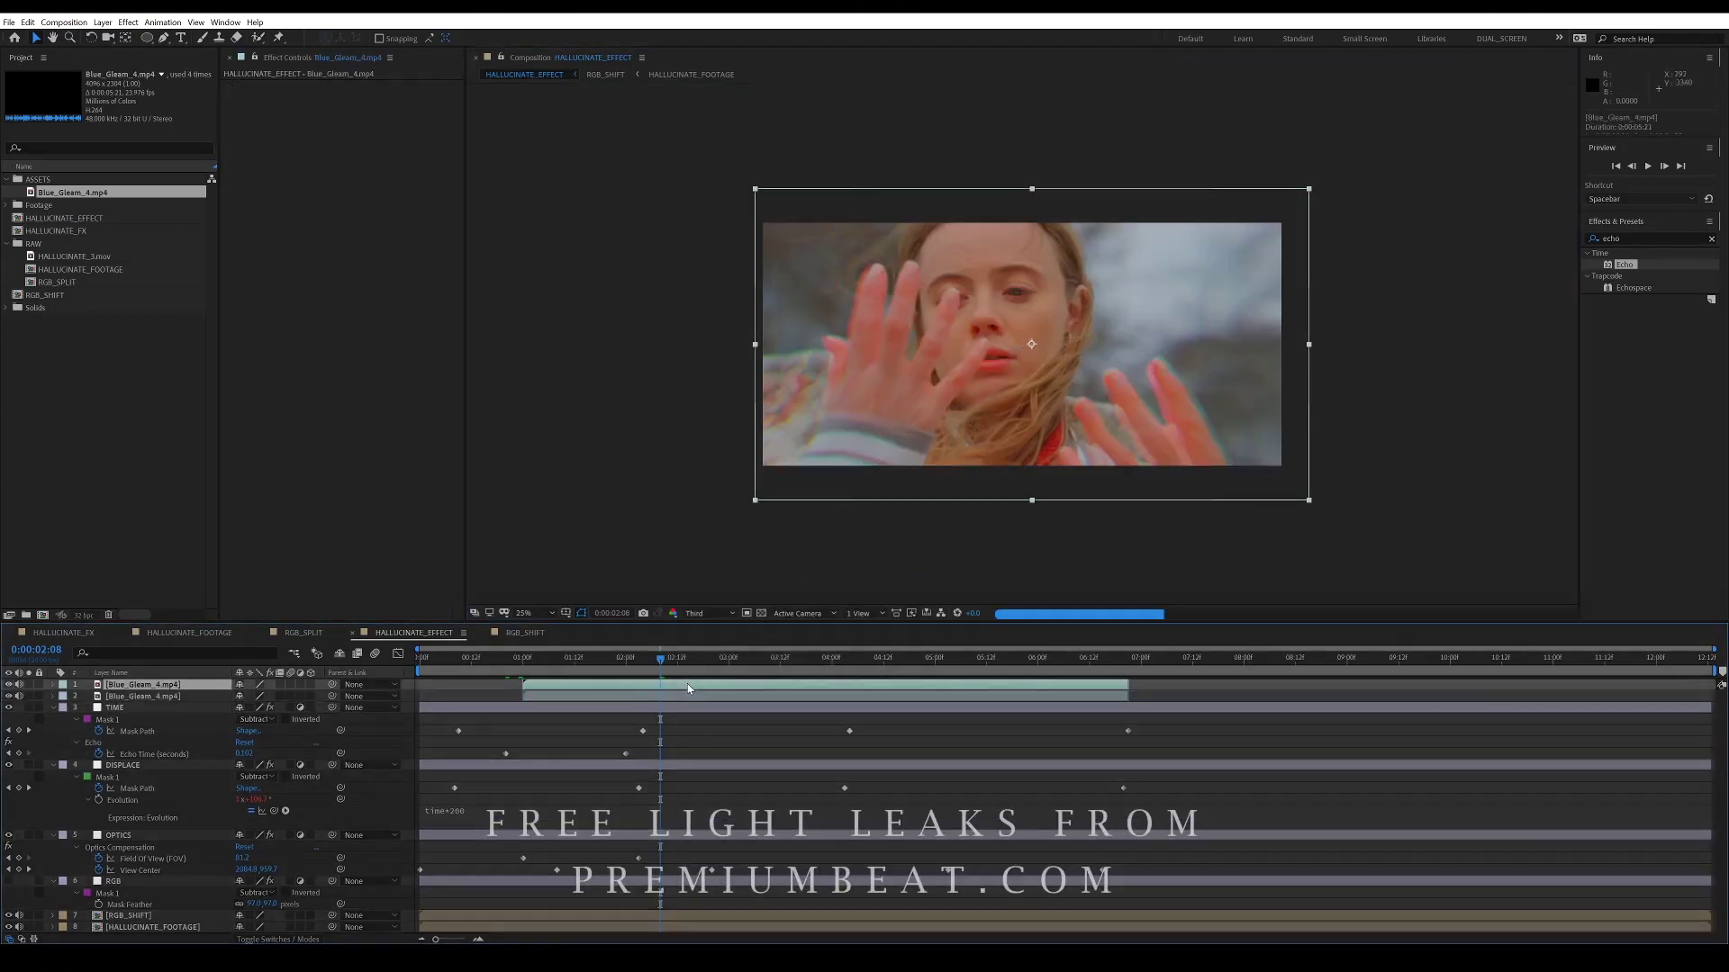
pyautogui.moveTo(690, 688); pyautogui.dragTo(824, 687)
pyautogui.click(850, 660)
pyautogui.press('r')
pyautogui.moveTo(254, 696); pyautogui.dragTo(661, 657)
pyautogui.moveTo(812, 689); pyautogui.dragTo(892, 692)
pyautogui.moveTo(1281, 455)
pyautogui.mouseDown()
pyautogui.moveTo(1265, 456)
pyautogui.moveTo(1322, 497)
pyautogui.moveTo(1281, 448)
pyautogui.mouseUp()
pyautogui.click(1225, 594)
pyautogui.press('space')
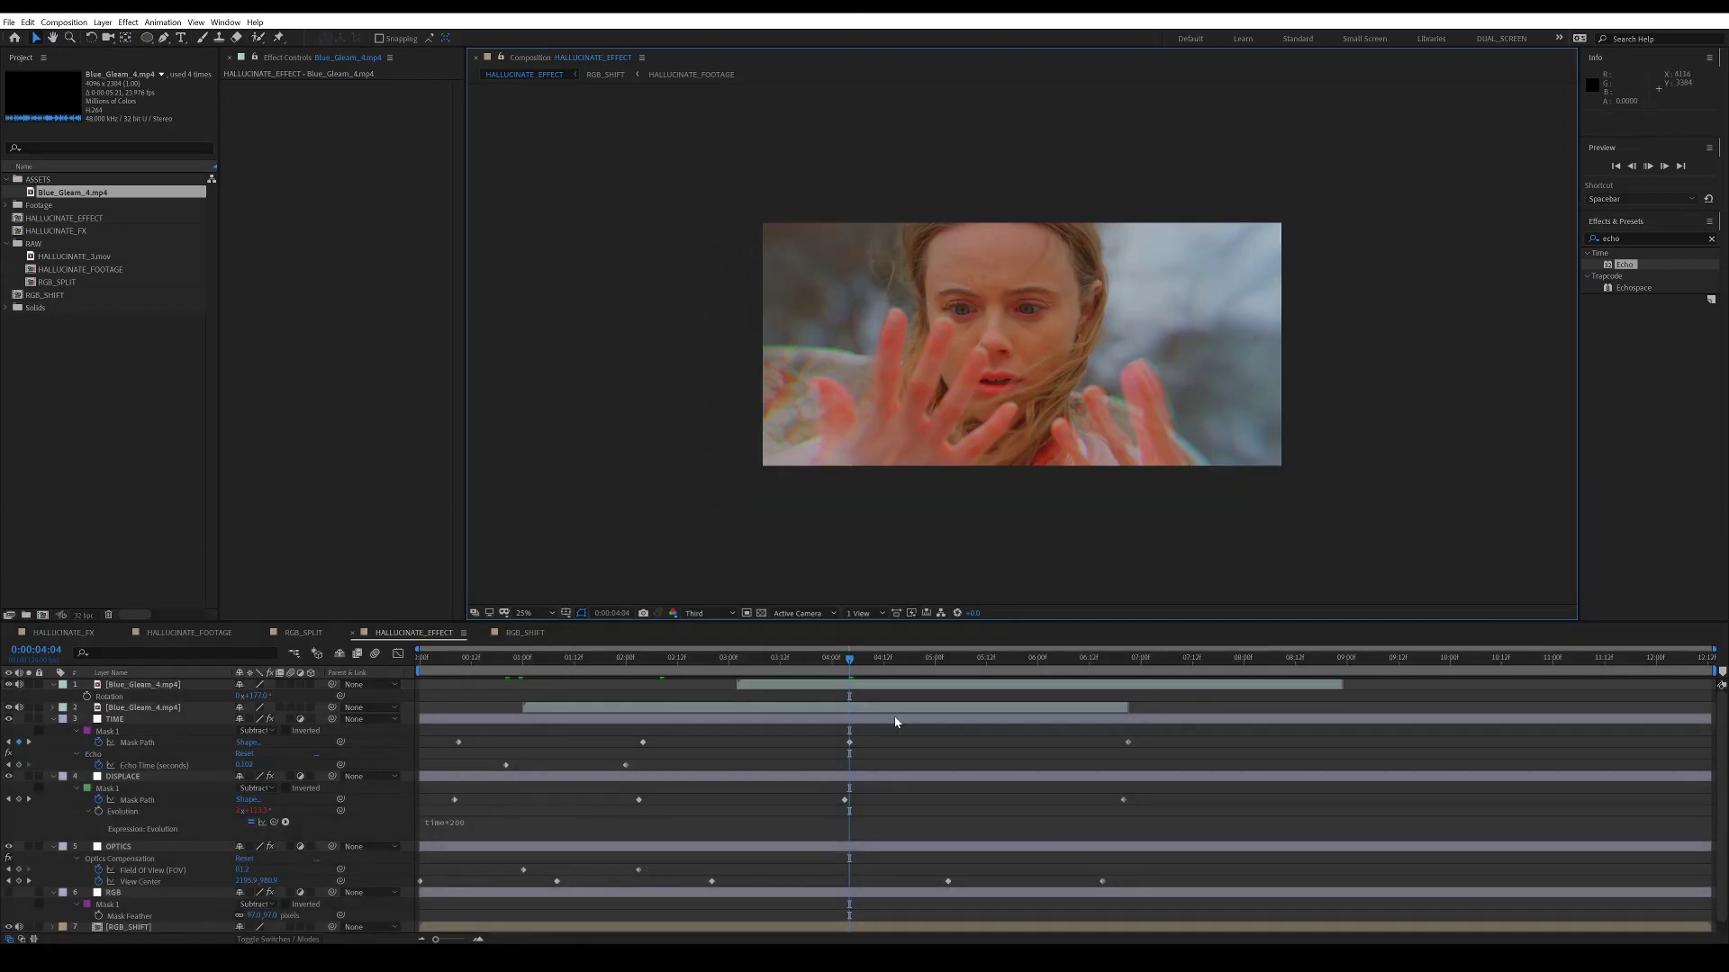